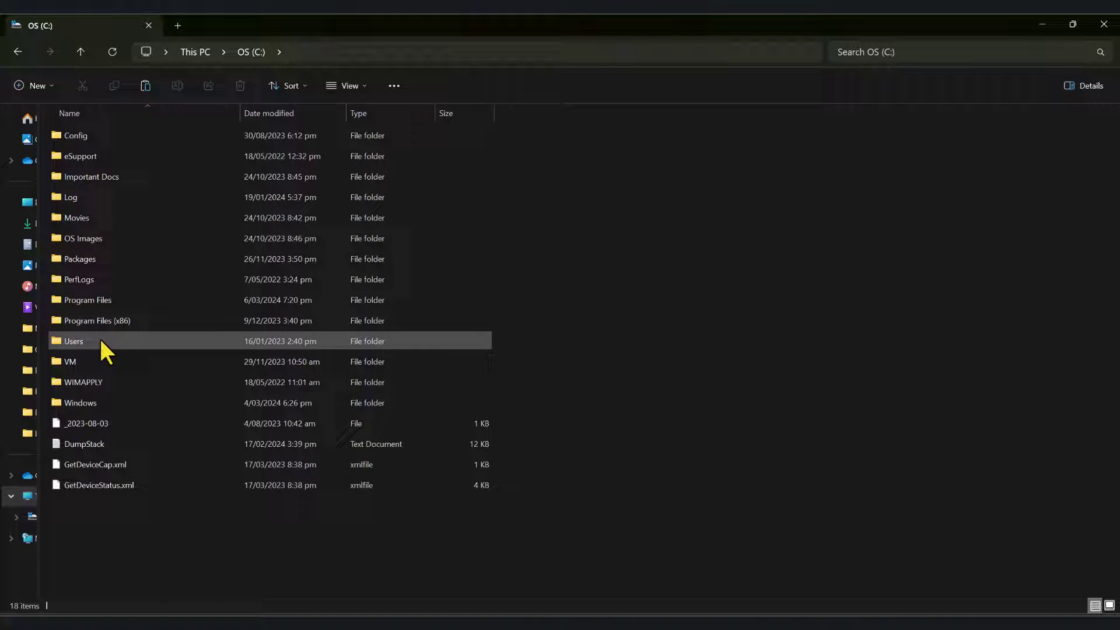
Step: Navigate to Program Files\Microsoft Office\root\Office16 and search it for 'self'
double_click(92, 302)
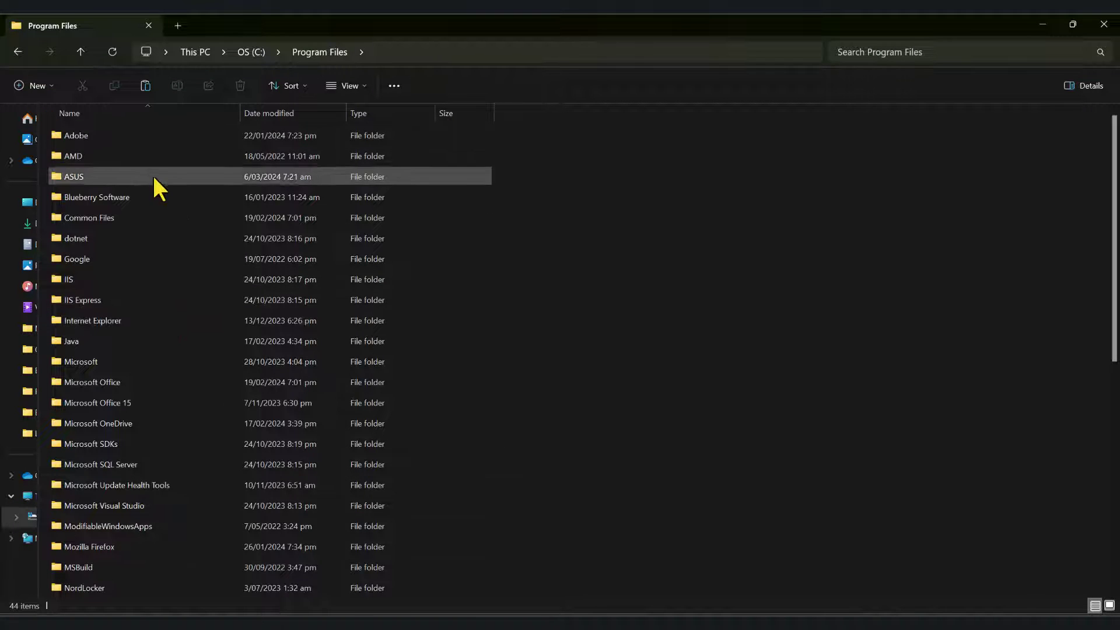
double_click(103, 382)
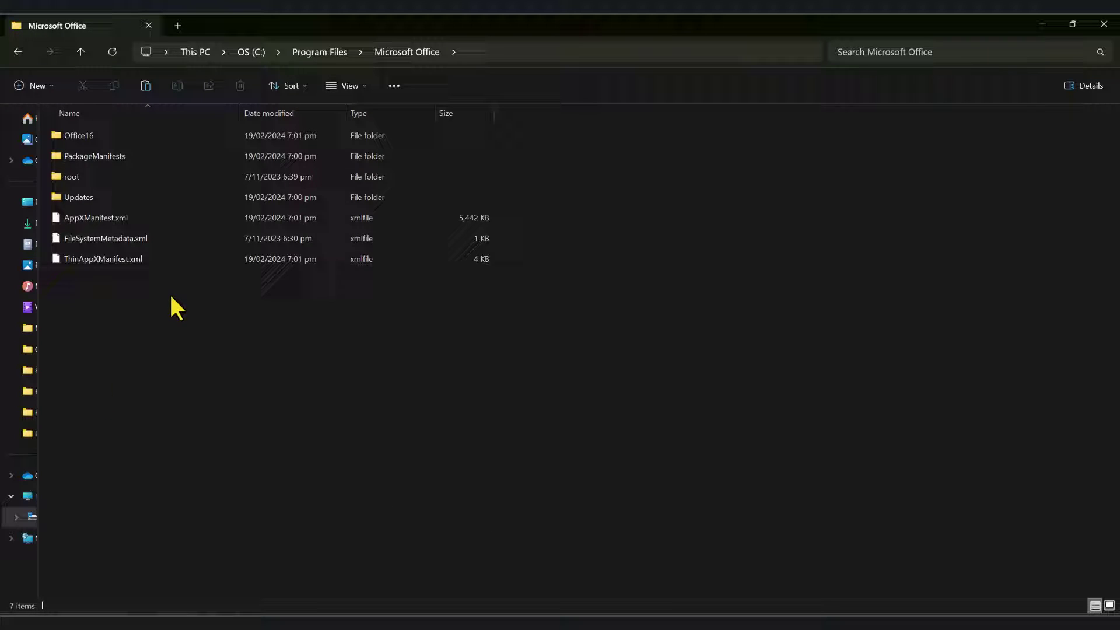
double_click(72, 177)
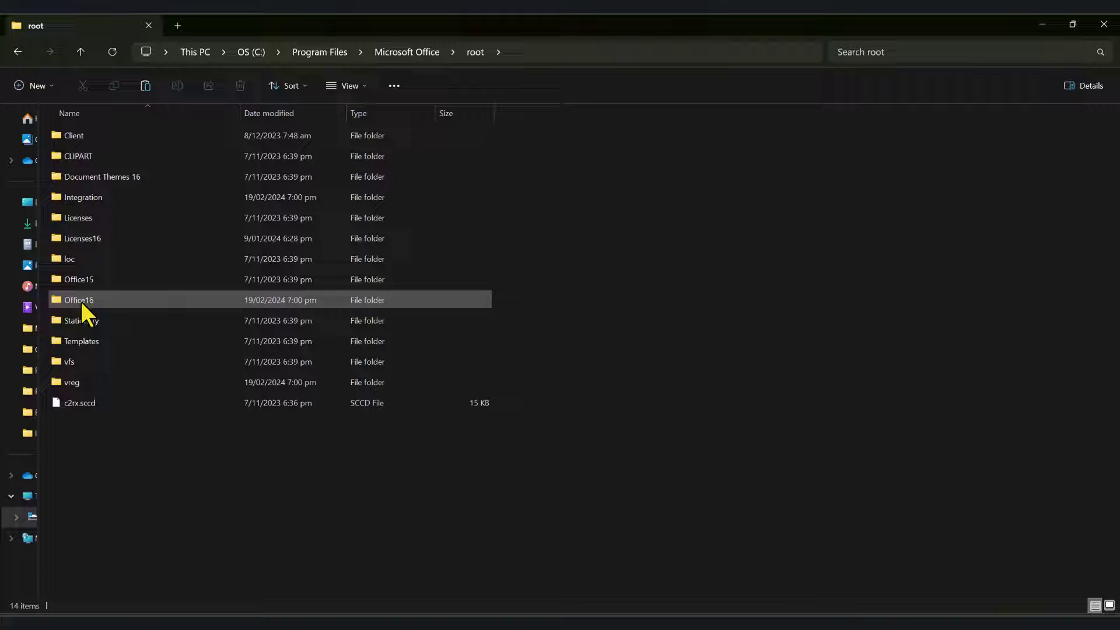
double_click(91, 301)
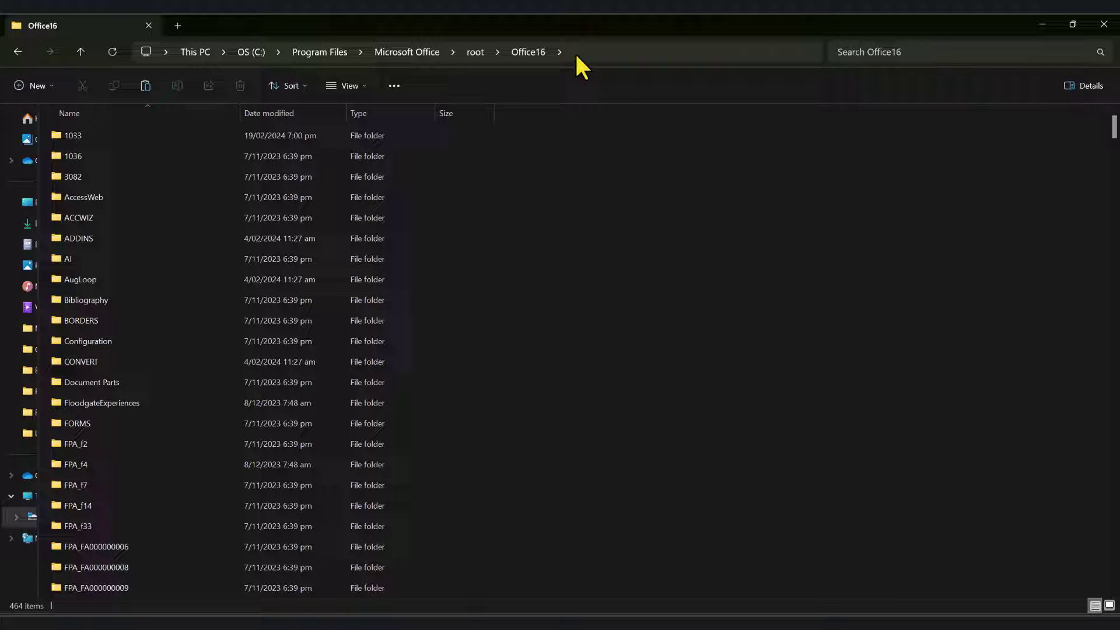
left_click(948, 52)
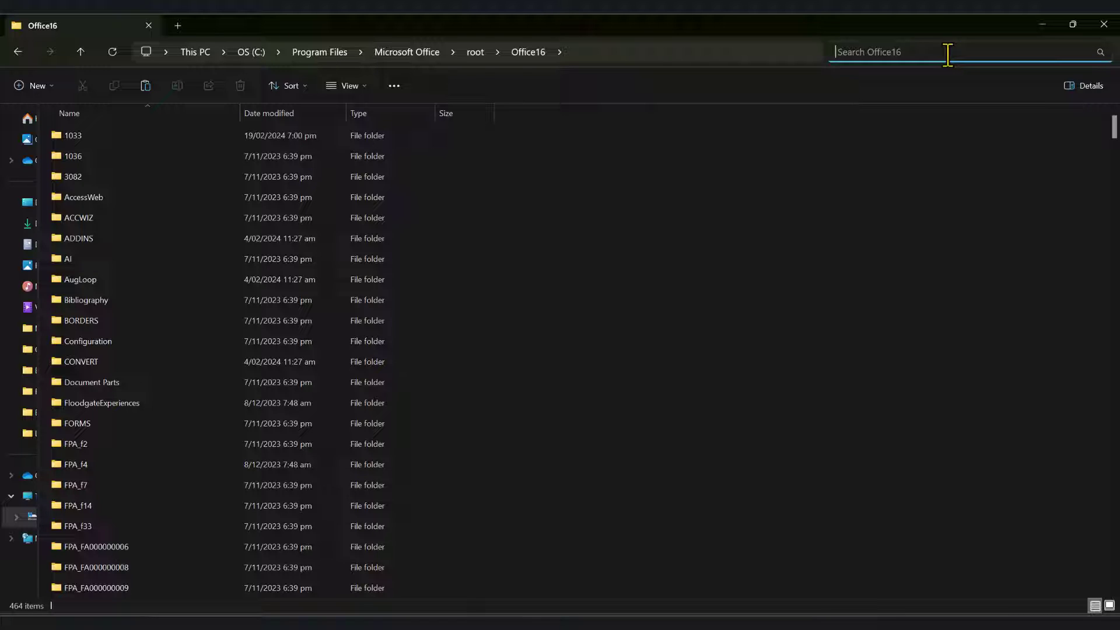
type("self")
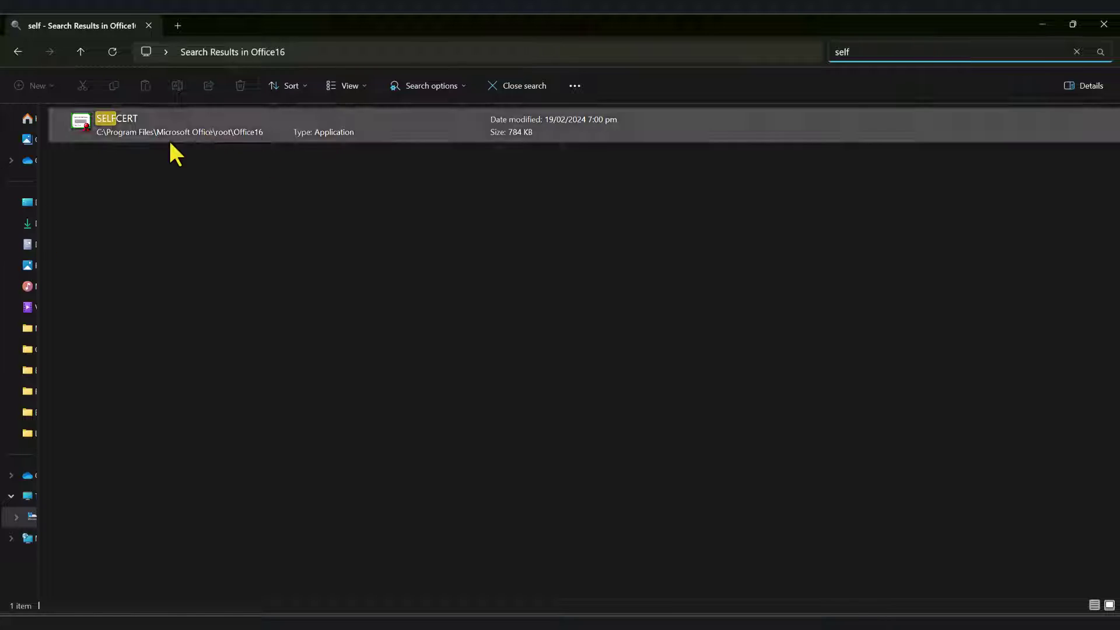
Step: Run SELFCERT to create a certificate named SelfSigned2024 and acknowledge the success message
double_click(146, 121)
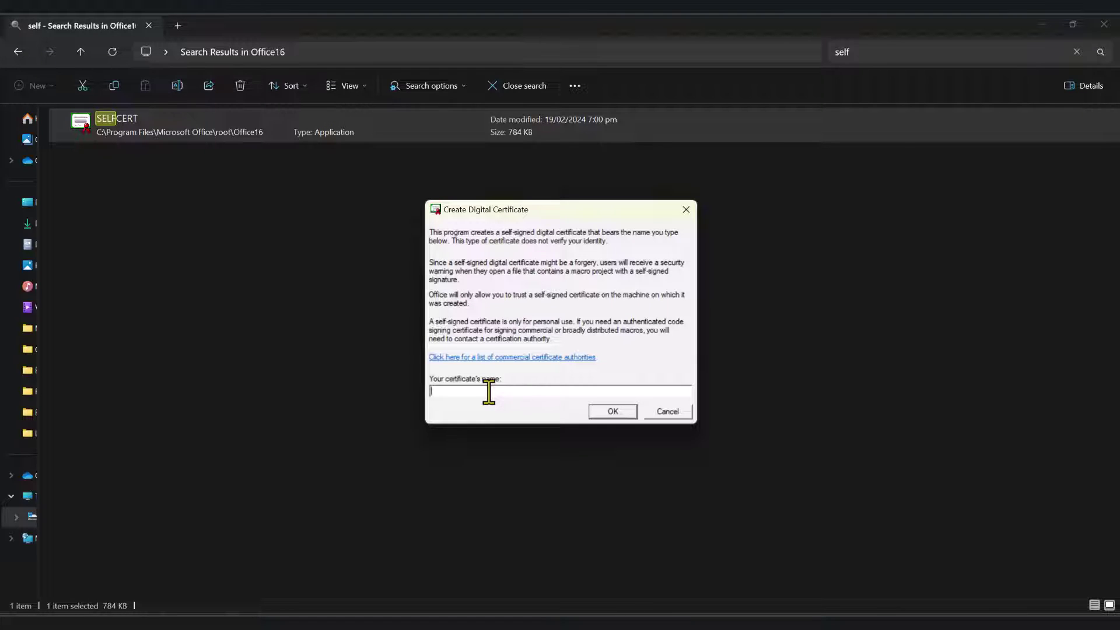
type("SelfSigned2024")
left_click(610, 409)
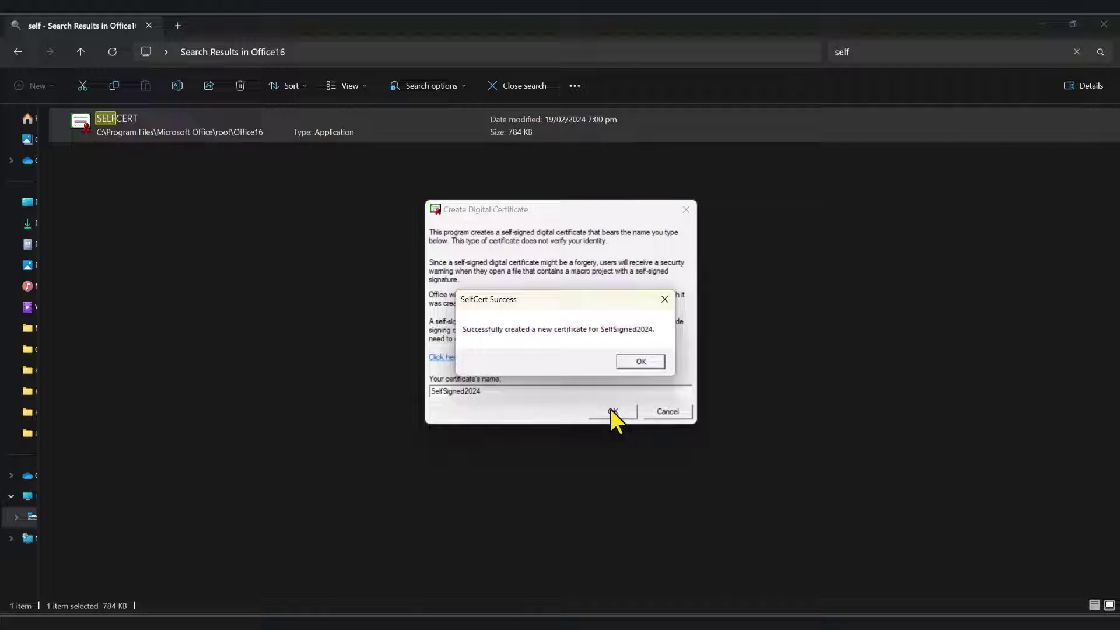
left_click(647, 363)
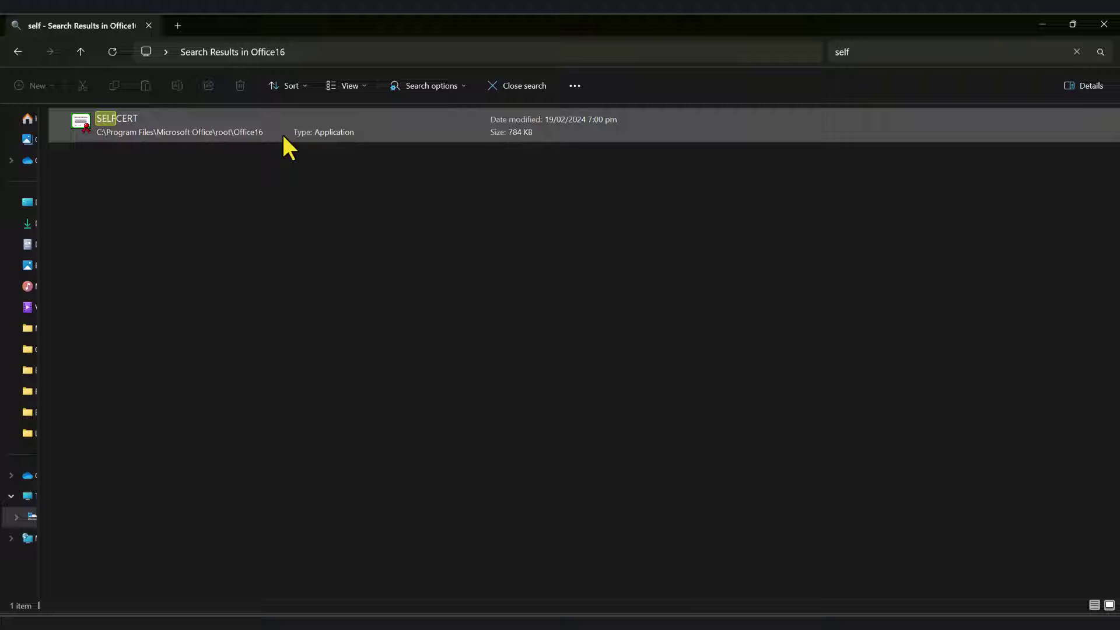
Step: Launch certmgr.msc from Windows search and maximize the Certificates – Current User console
key("super+s")
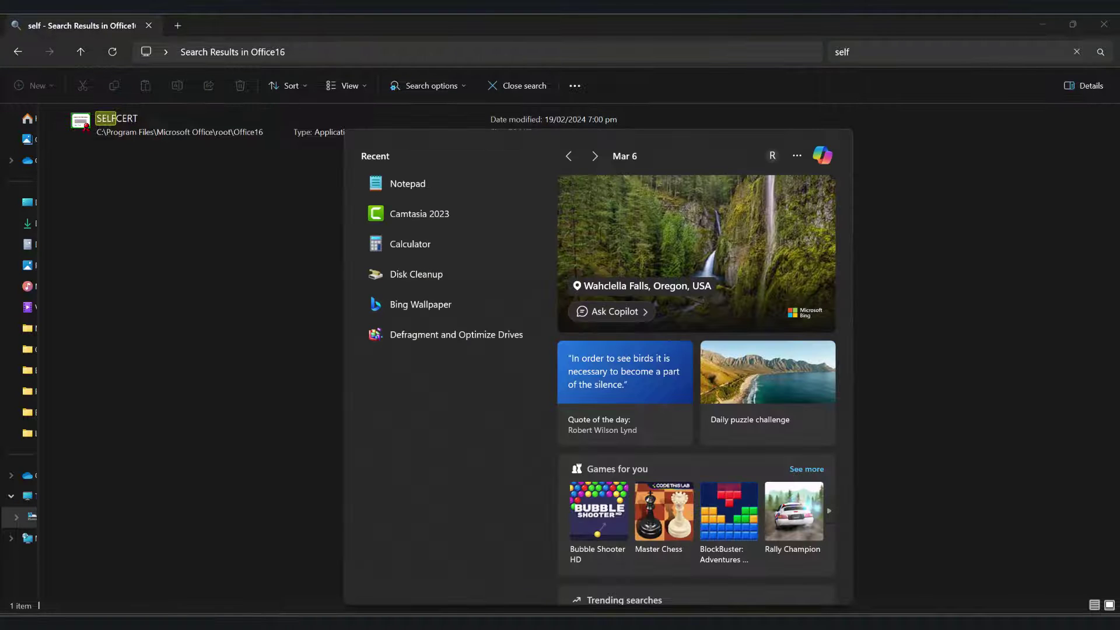
type("cer")
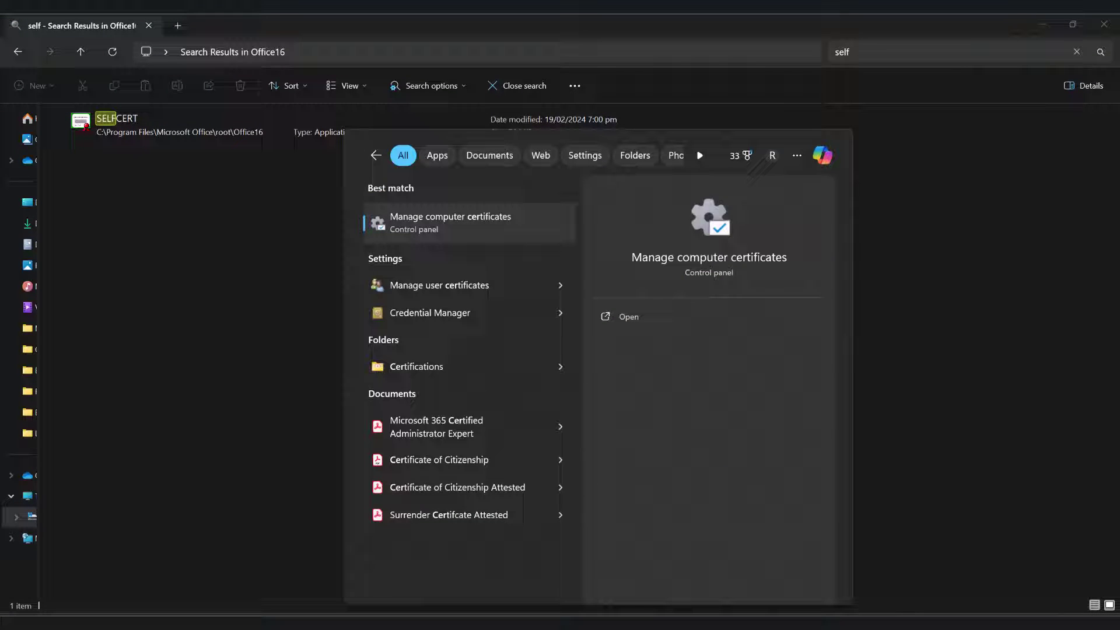
type("tmgr")
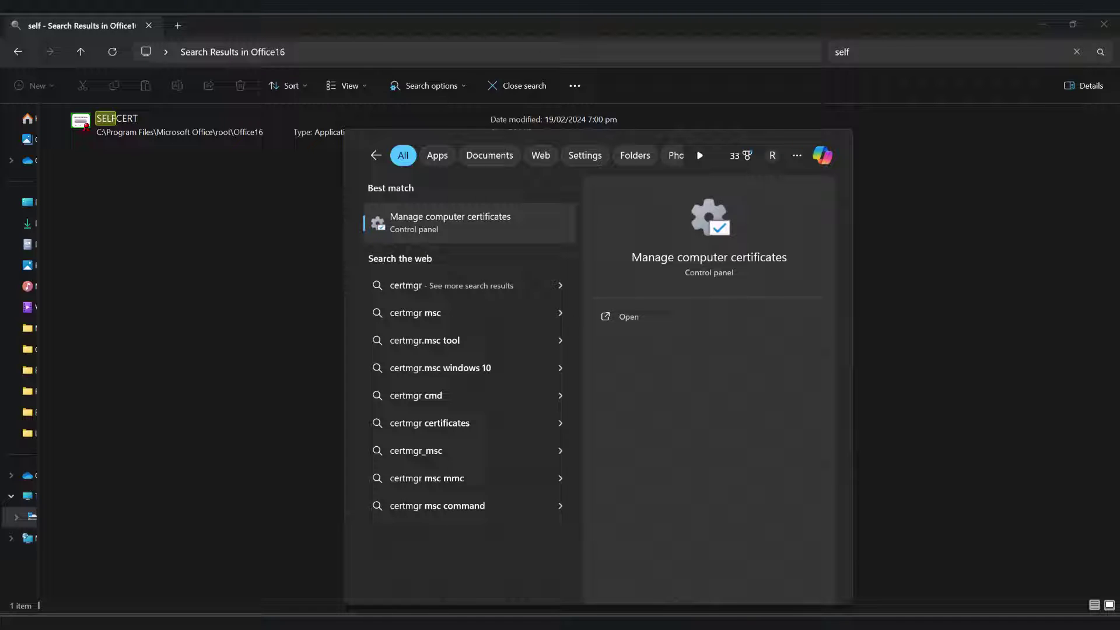
type(".msc")
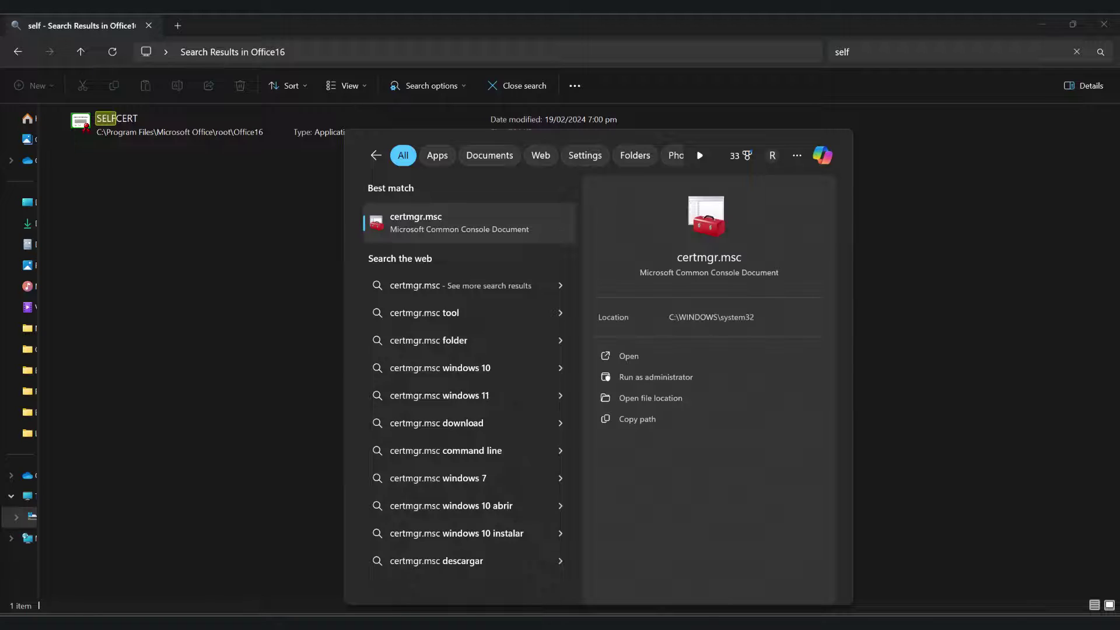
key("Return")
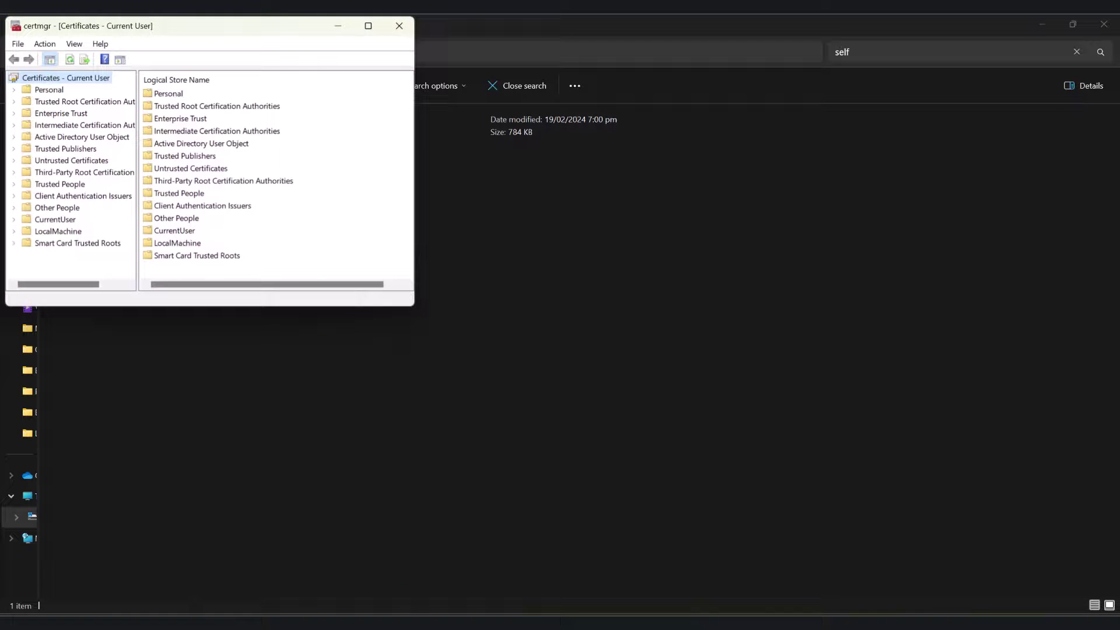
left_click_drag(250, 37, 612, 199)
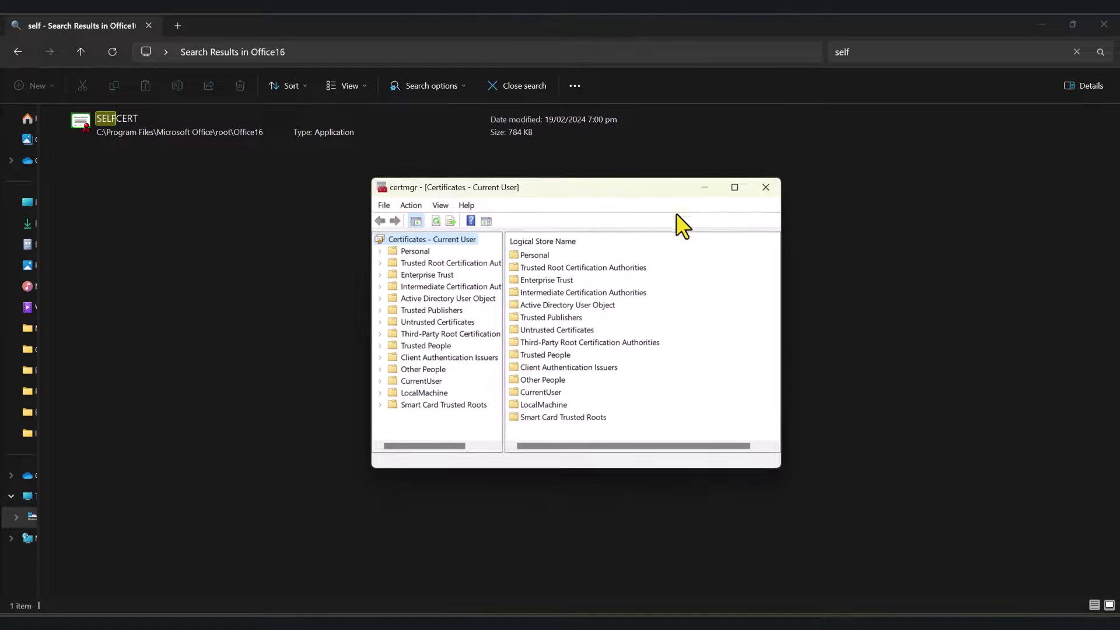
left_click(734, 188)
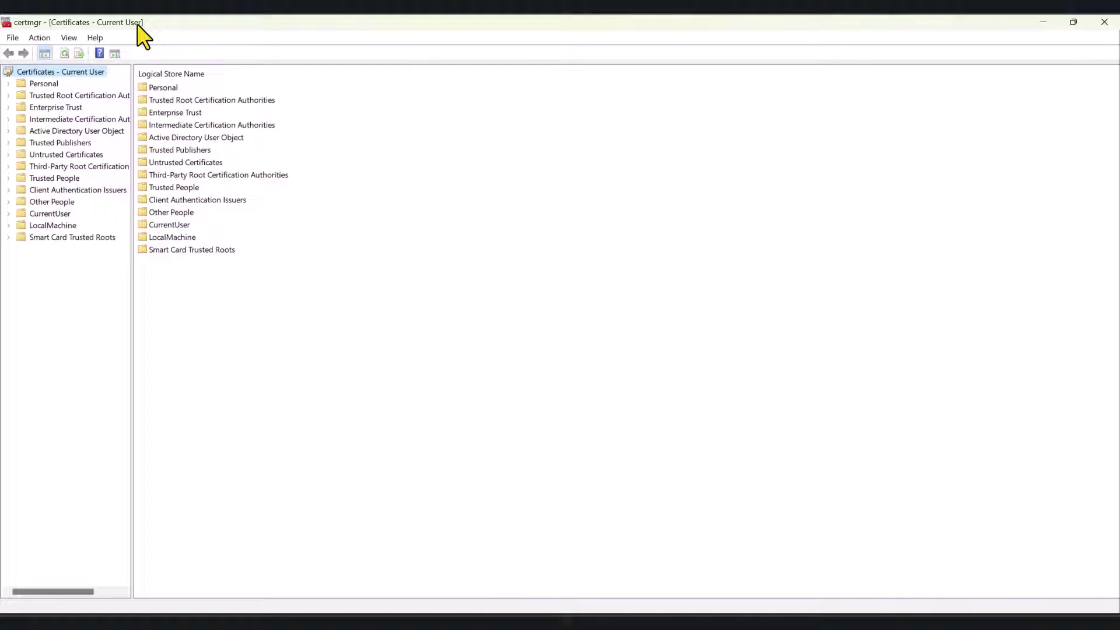
Step: Expand Personal > Certificates and open the SelfSigned2024 certificate
left_click(46, 85)
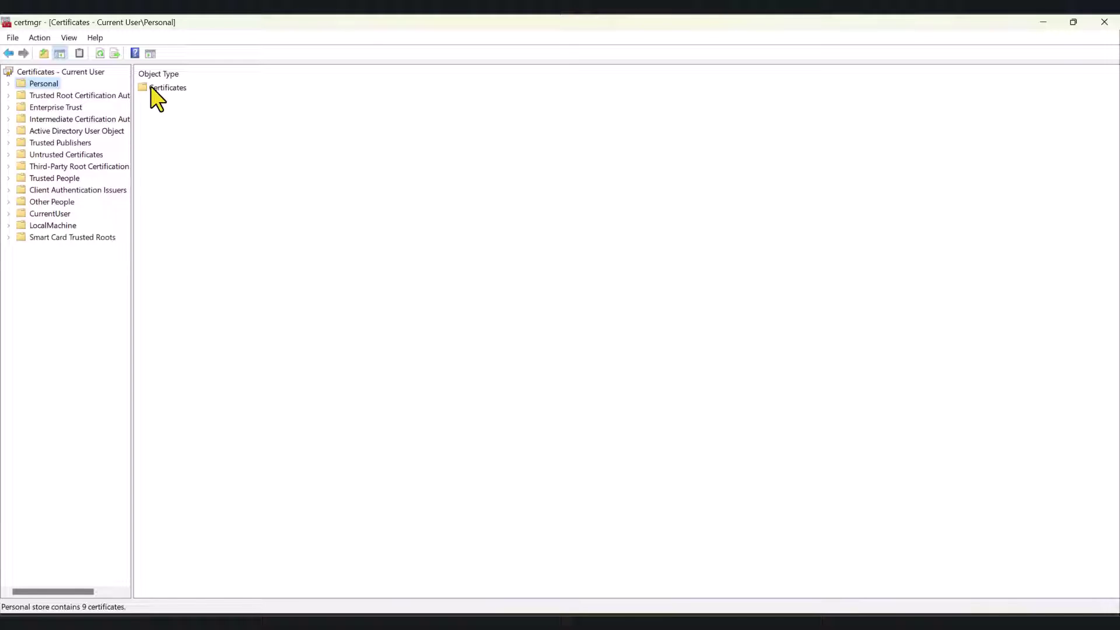
left_click(9, 83)
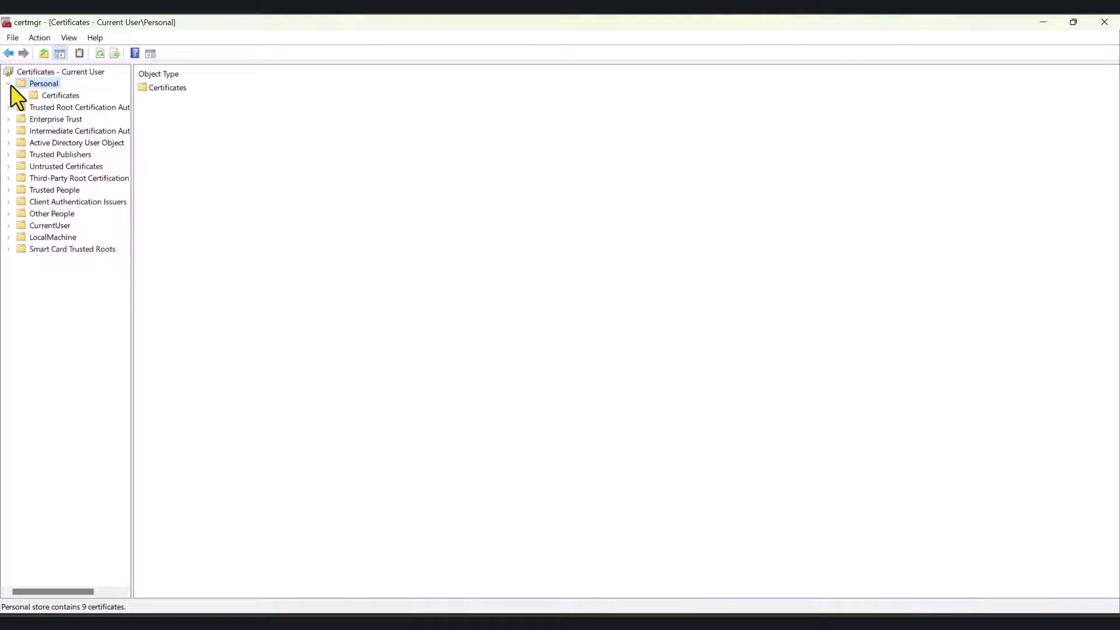
left_click(56, 96)
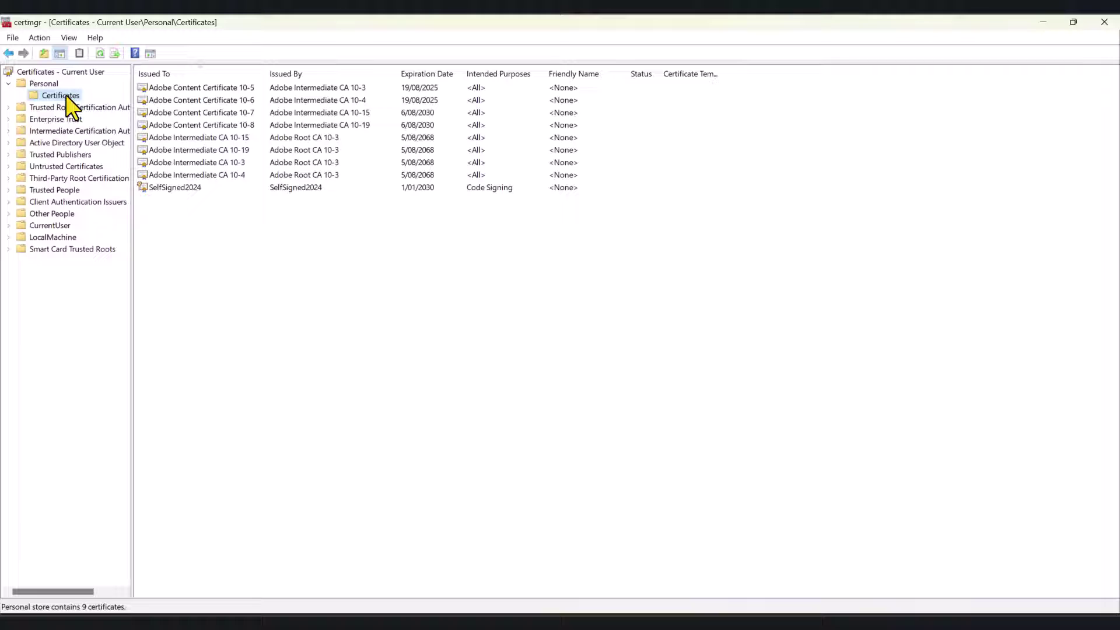
left_click(173, 188)
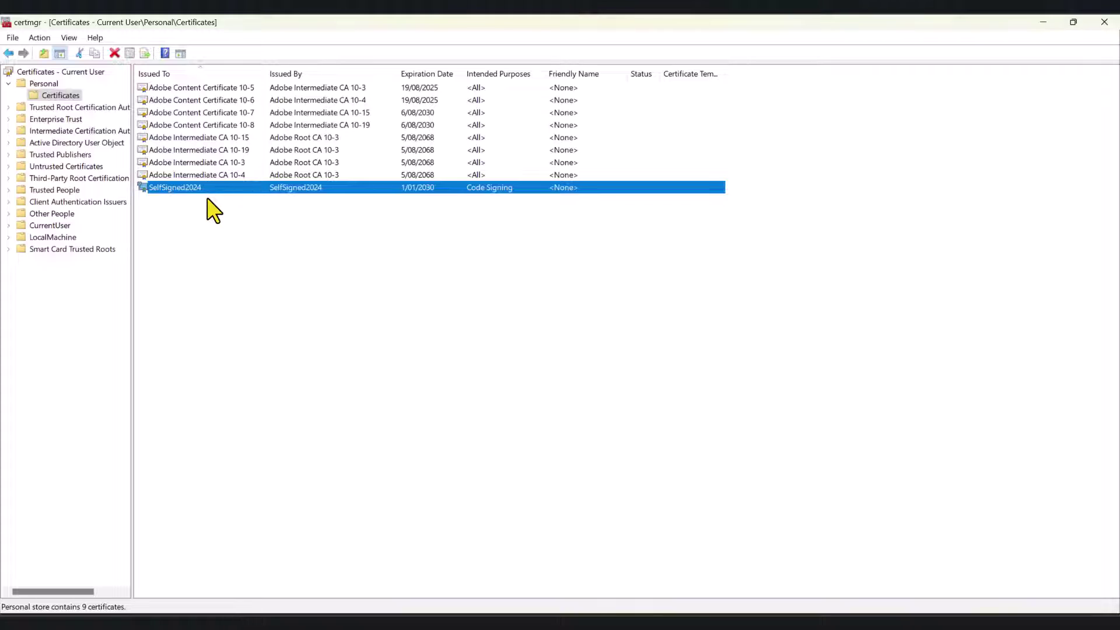
right_click(235, 192)
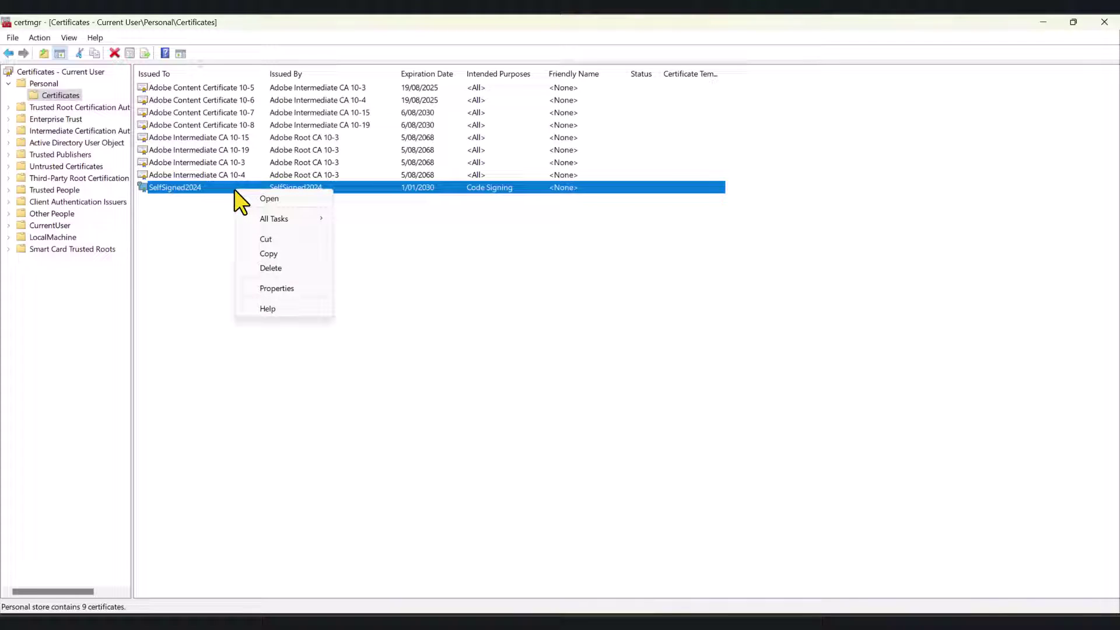
left_click(264, 200)
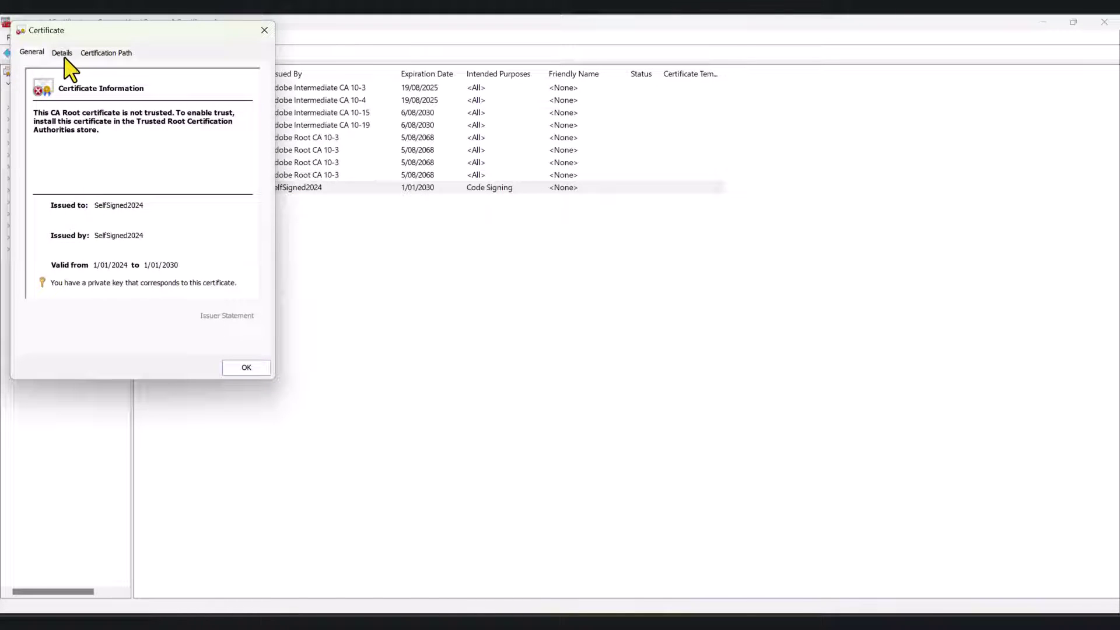
Step: Copy the full Thumbprint value from the certificate's Details tab
left_click(62, 53)
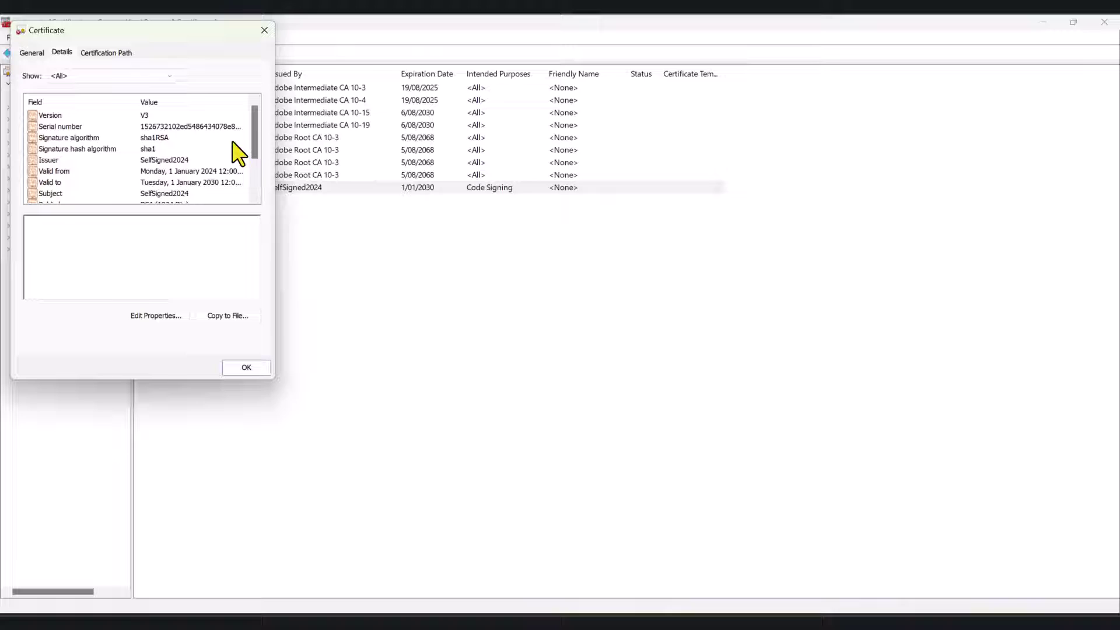
left_click_drag(254, 113, 245, 179)
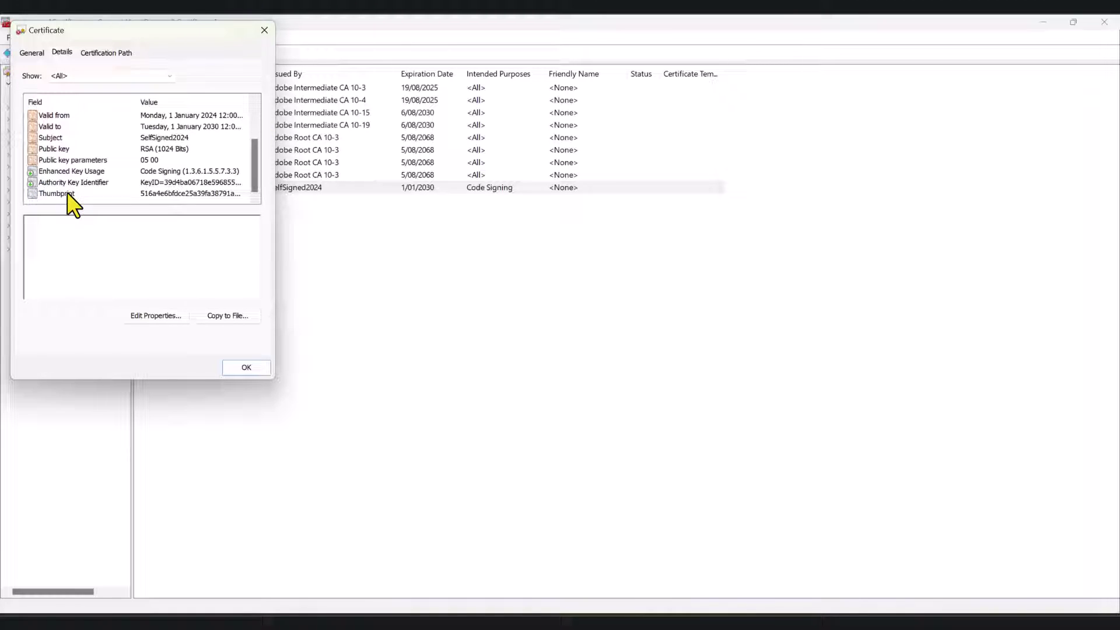
left_click(68, 194)
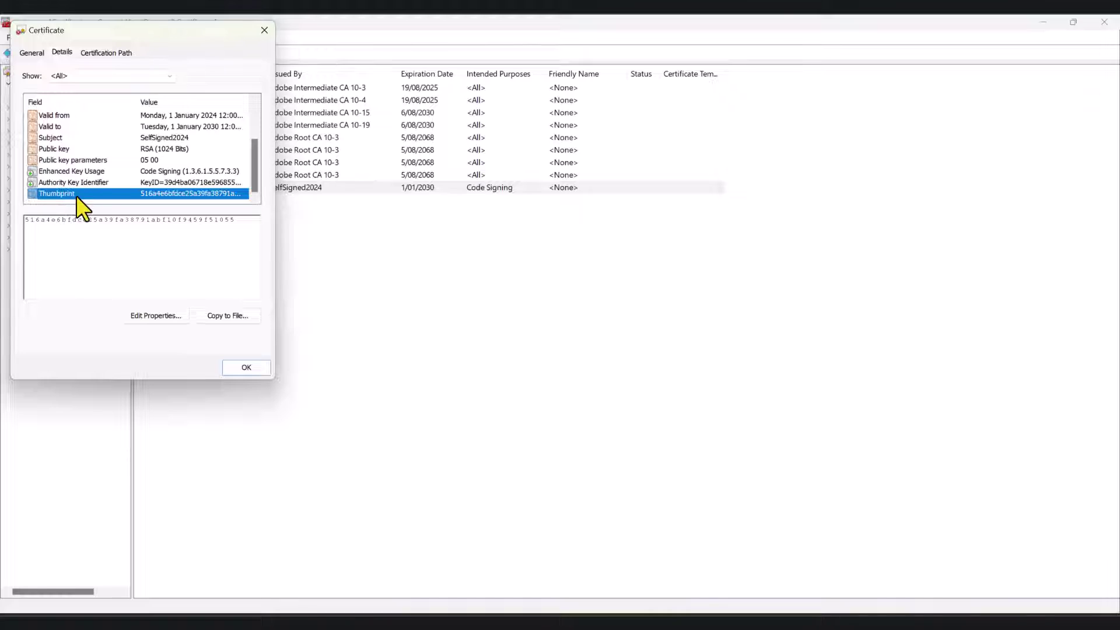
left_click(246, 223)
left_click_drag(246, 224, 6, 229)
key("ctrl+c")
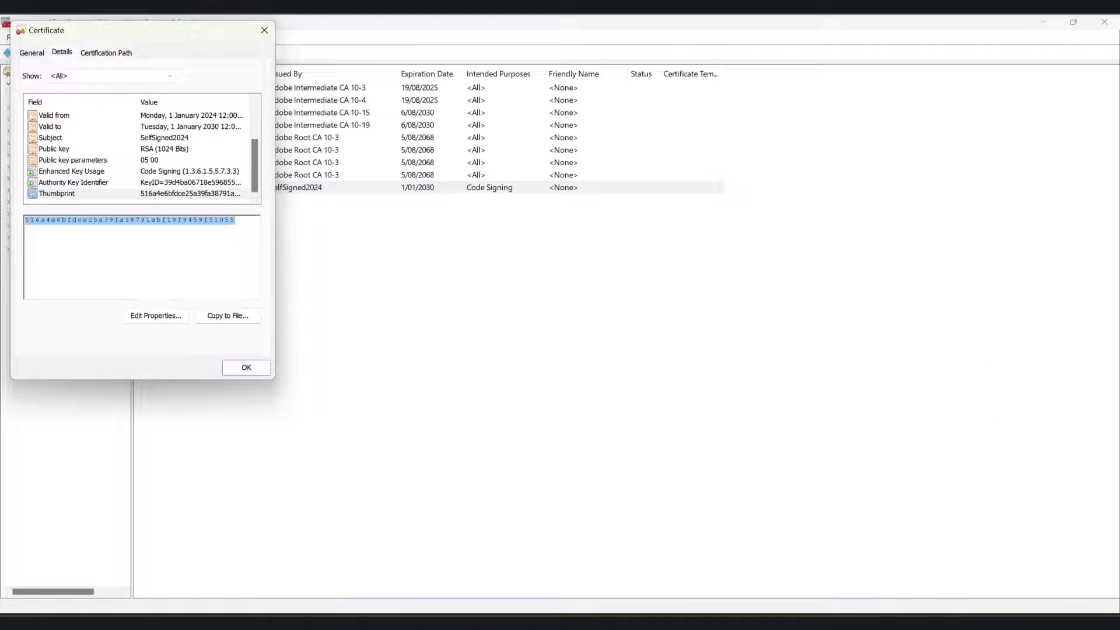
key("alt+Tab")
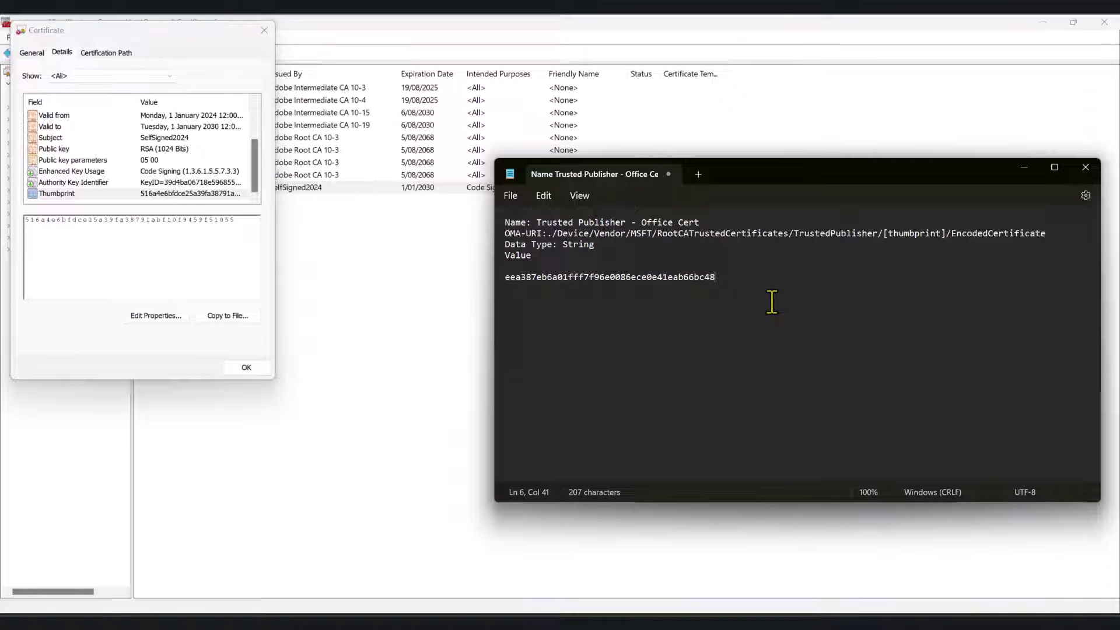
Step: Paste the thumbprint into the Trusted Publisher - Office Cert note, deleting the leftover line
key("ctrl+v")
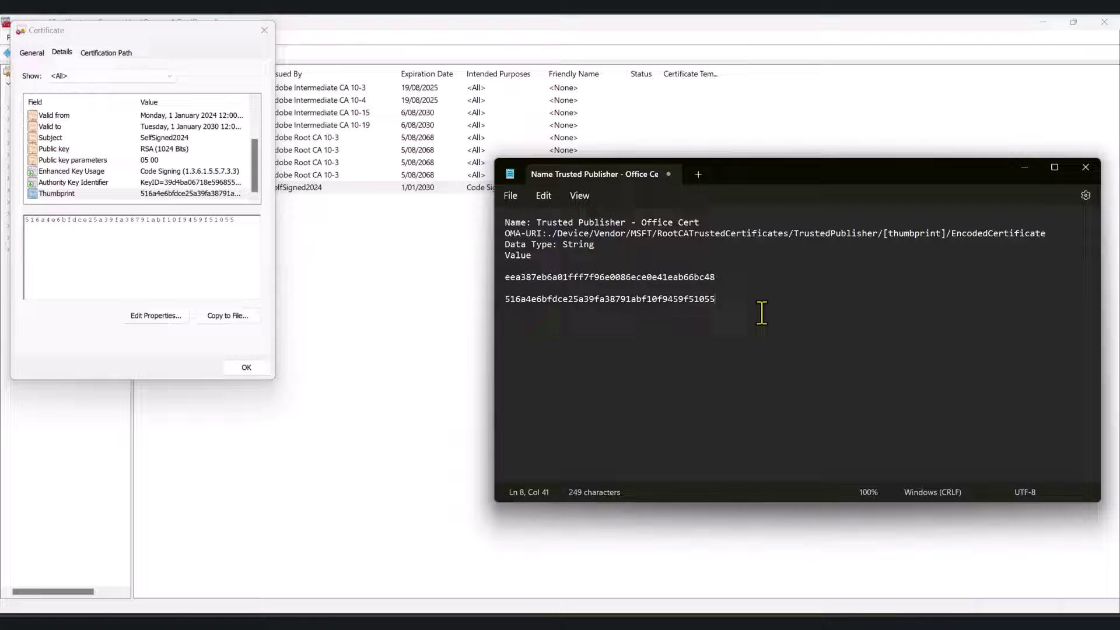
left_click_drag(758, 290, 460, 280)
key("BackSpace")
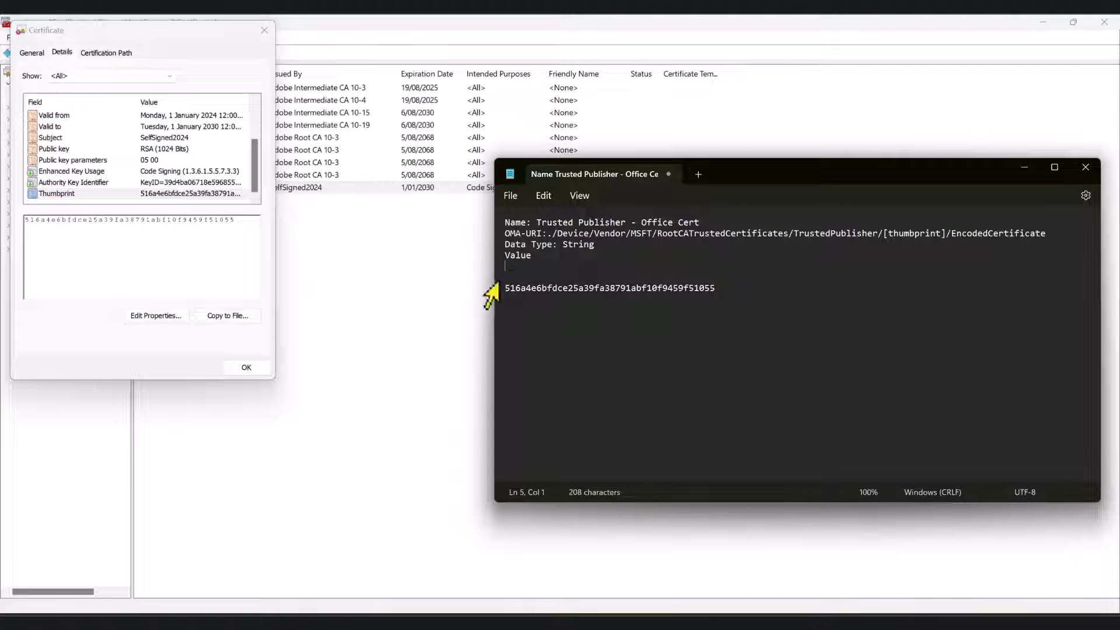
double_click(747, 292)
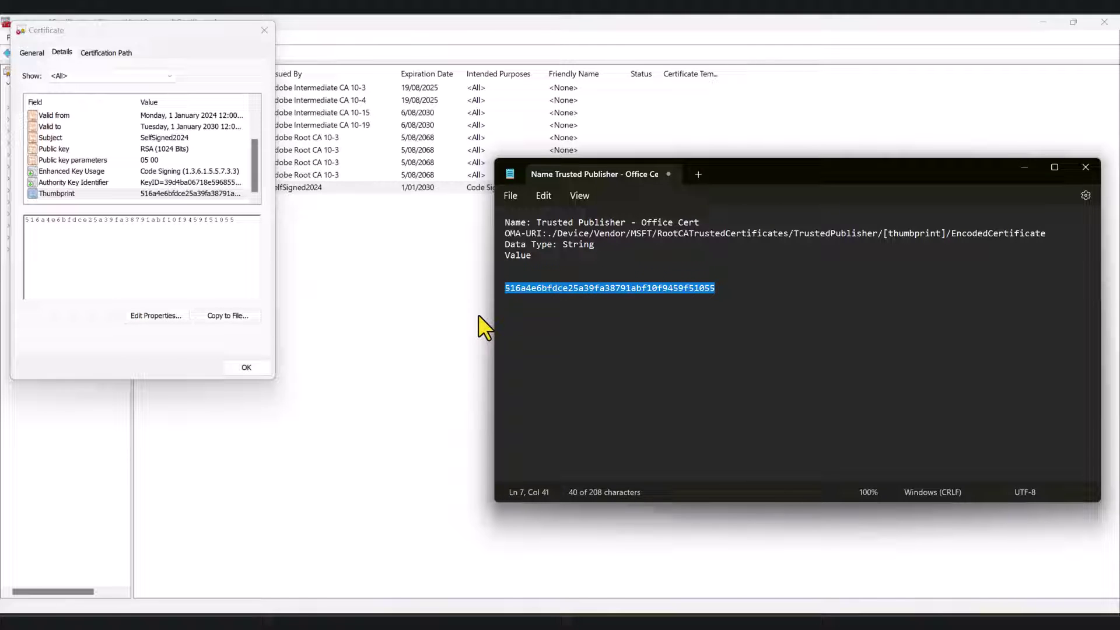
left_click(750, 301)
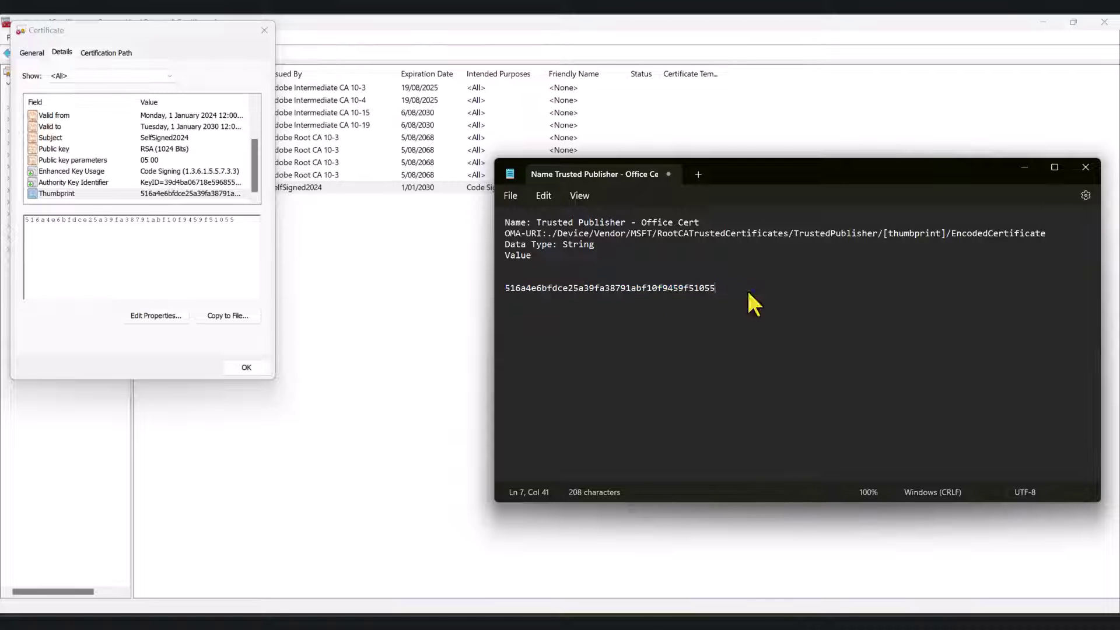
left_click(1025, 169)
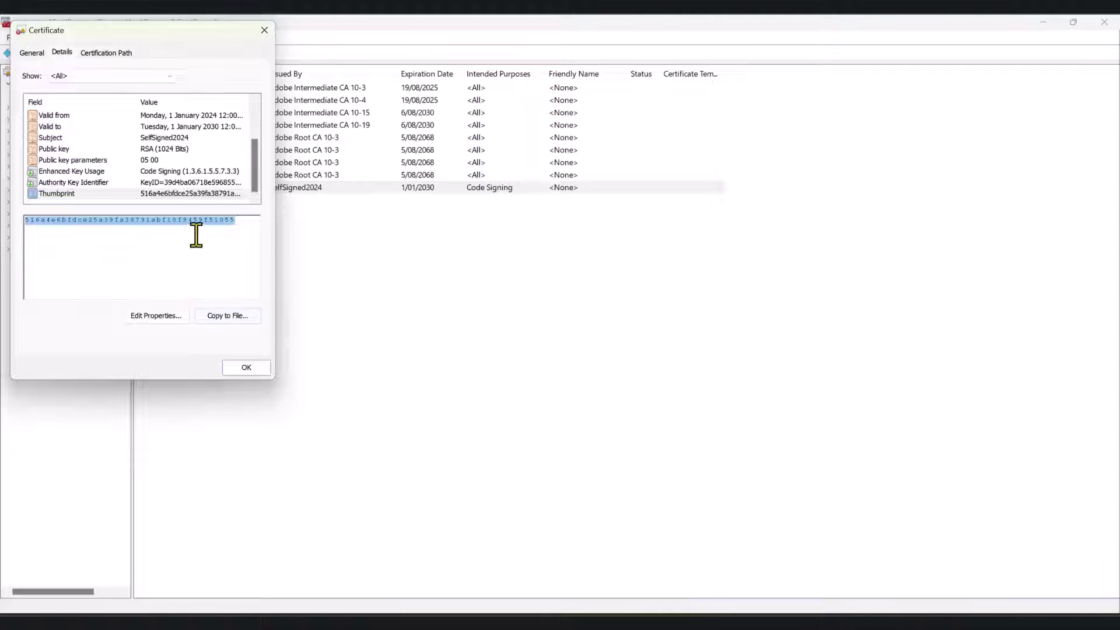
Step: Start exporting SelfSigned2024 without its private key in Base-64 X.509 format
left_click(231, 318)
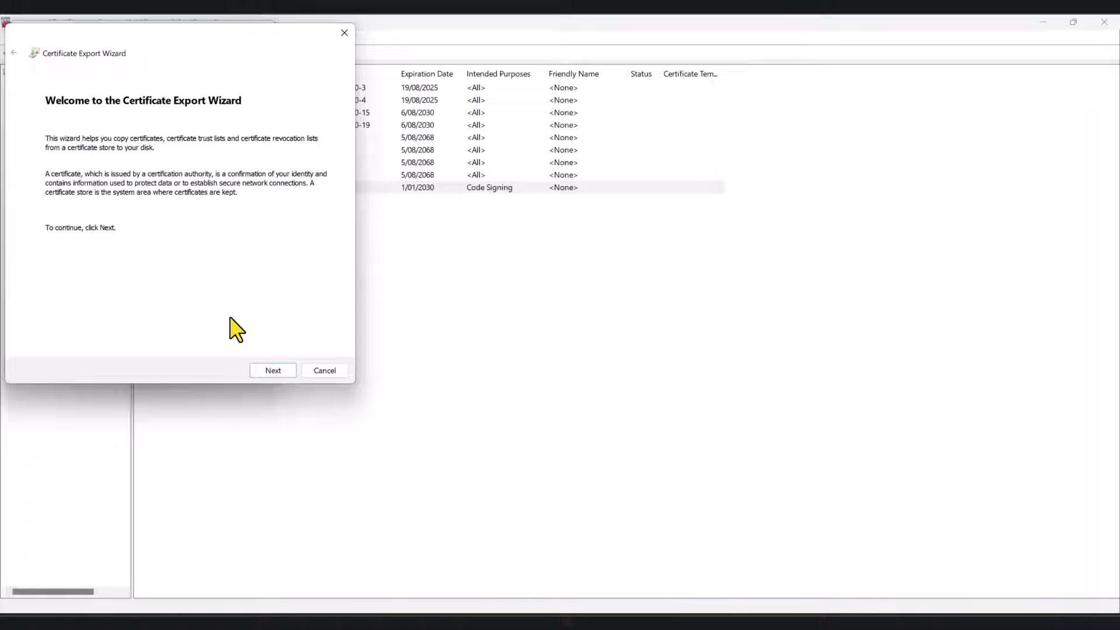
left_click(274, 369)
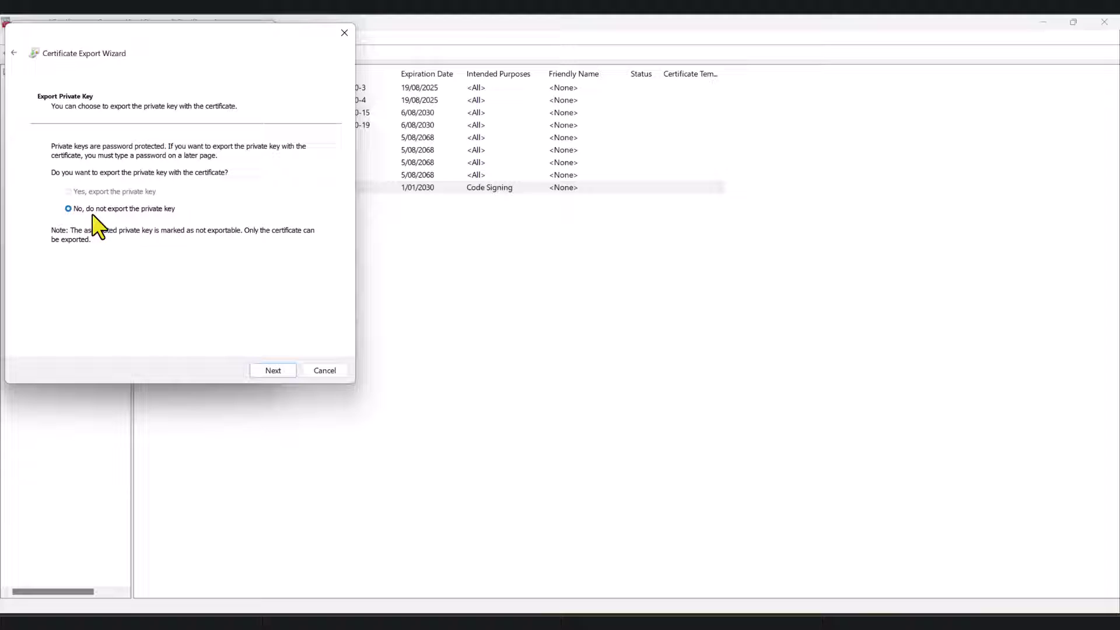
left_click(274, 371)
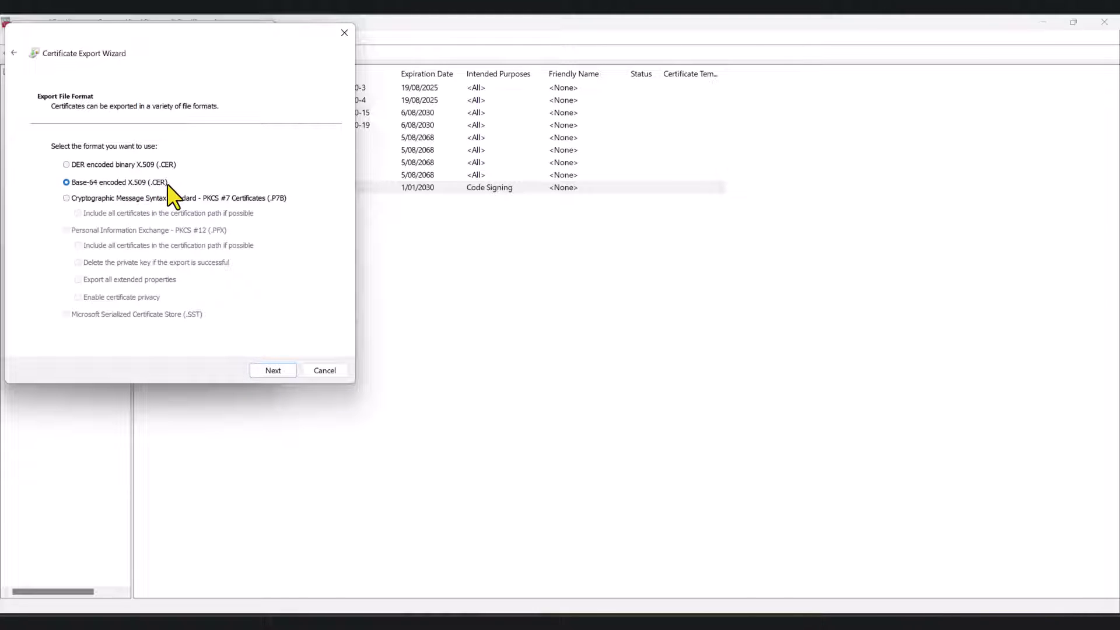
left_click(273, 370)
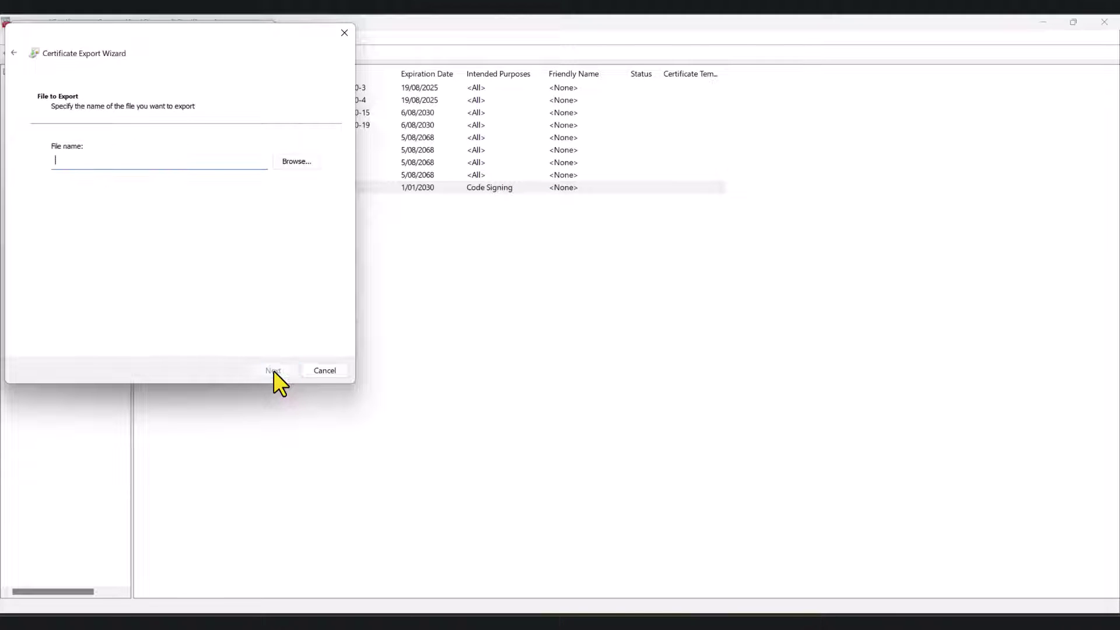
Step: Set the export file to SelfSigned2024 in the Downloads folder
left_click(286, 162)
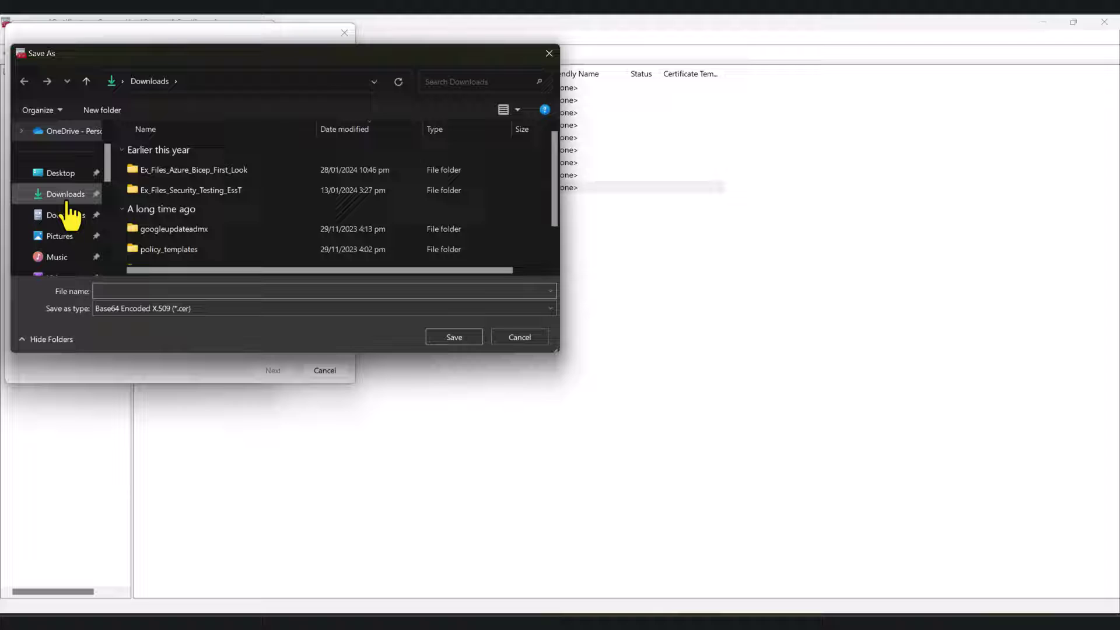
left_click(69, 198)
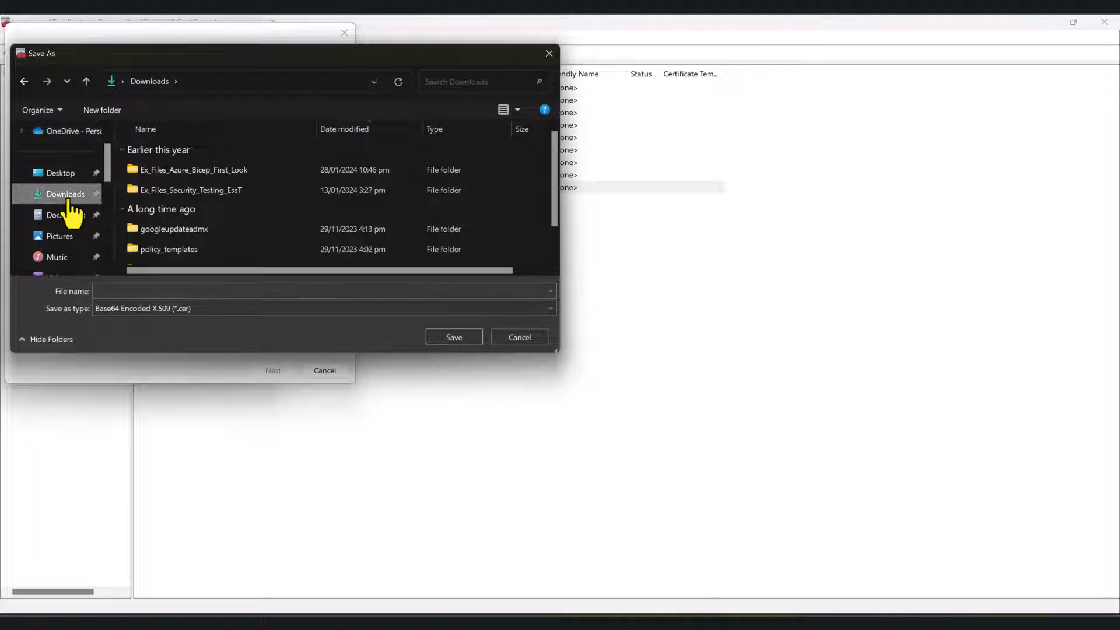
left_click(132, 291)
type("Sef")
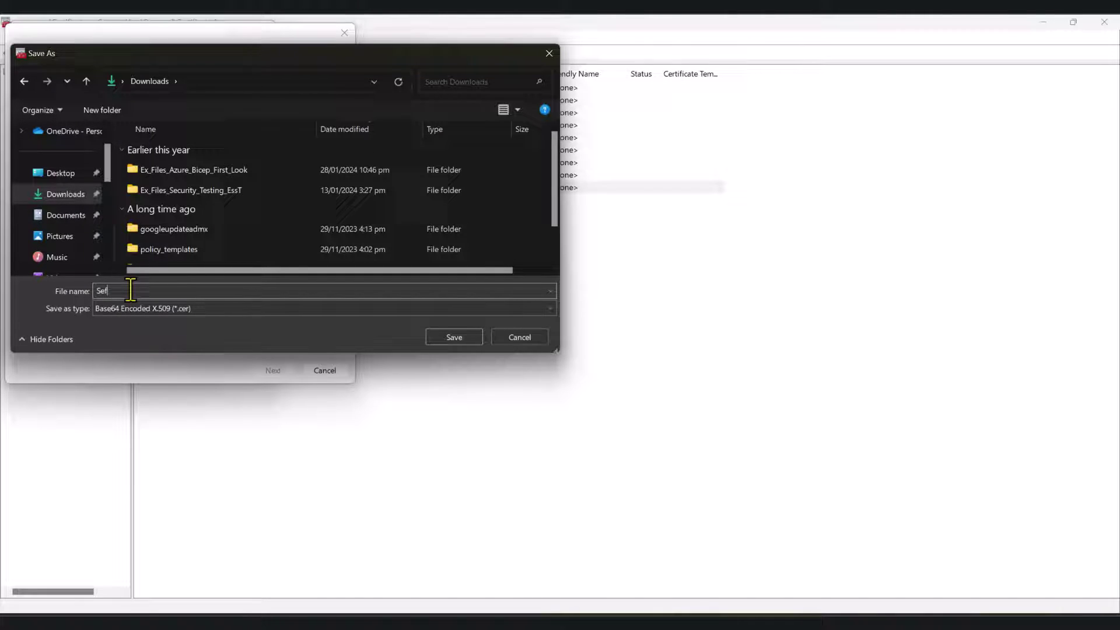
key("BackSpace")
type("lfSigned2024")
left_click(450, 337)
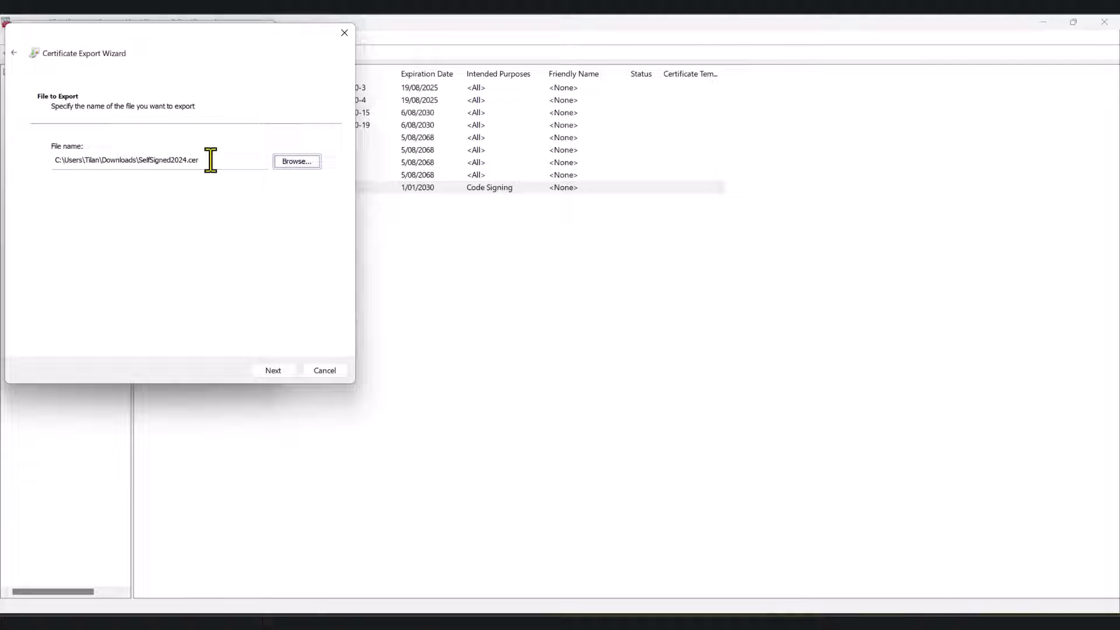
Step: Finish the export, dismiss the success message and close the certificate dialog
left_click(273, 371)
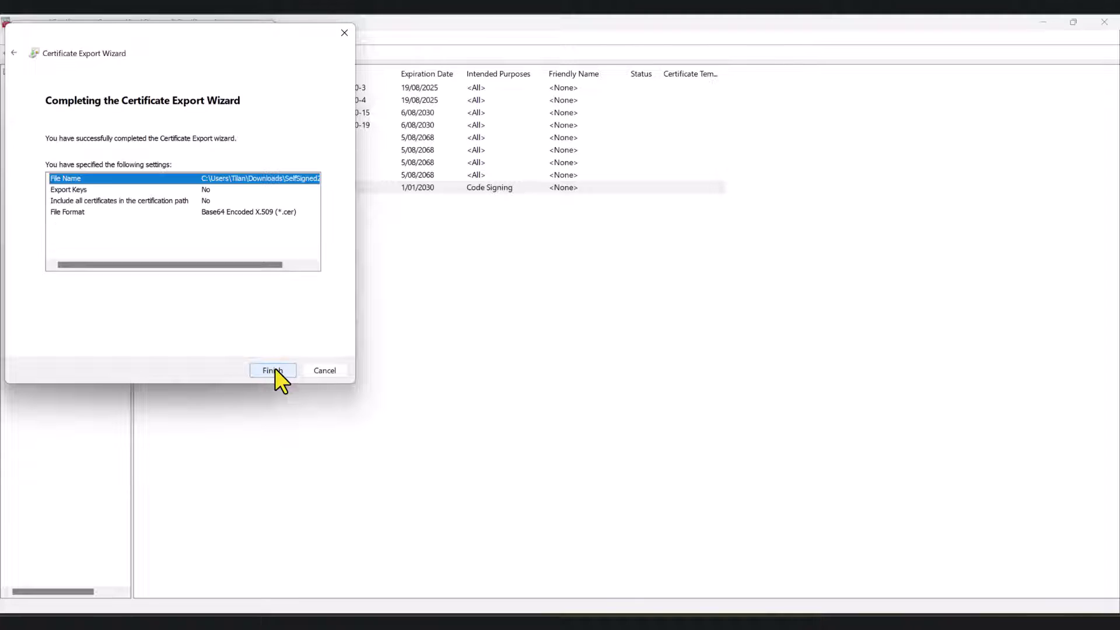
left_click(266, 370)
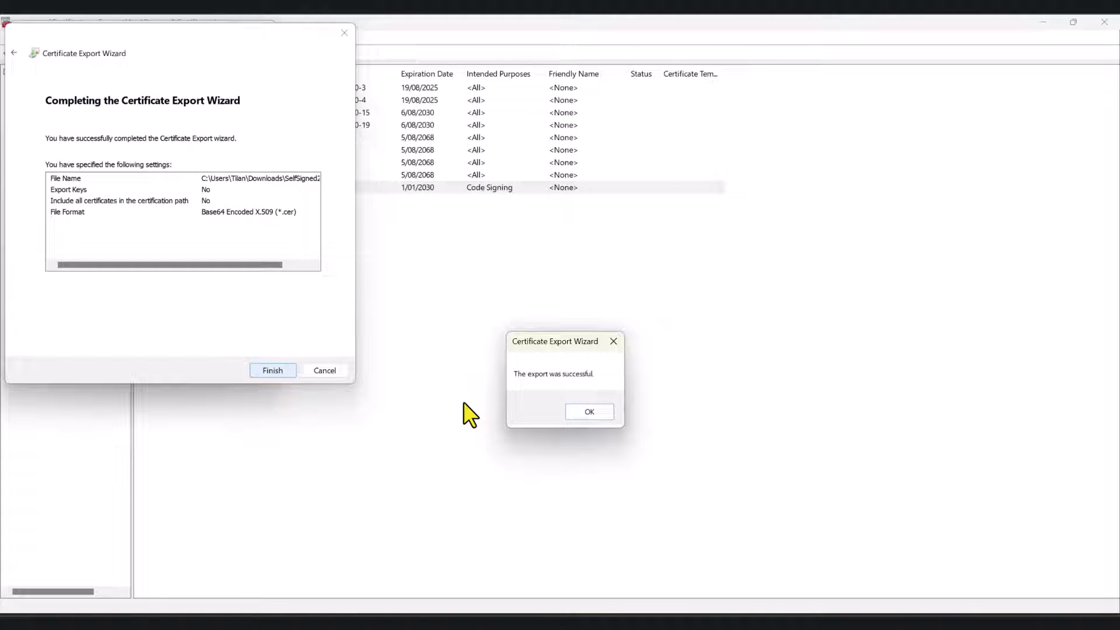
left_click(590, 412)
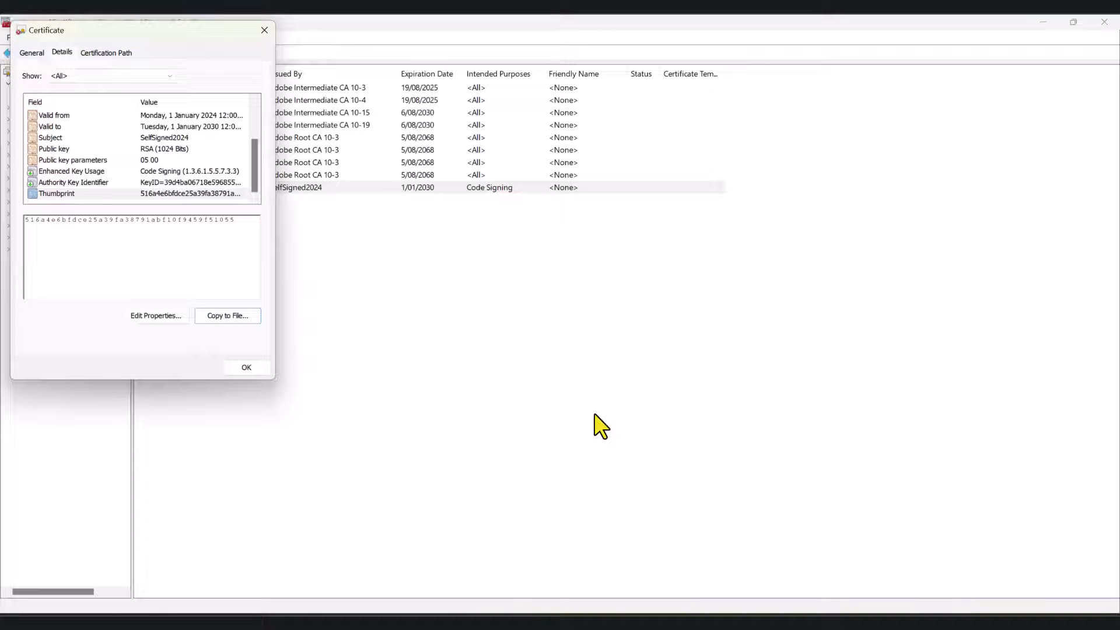
left_click(245, 368)
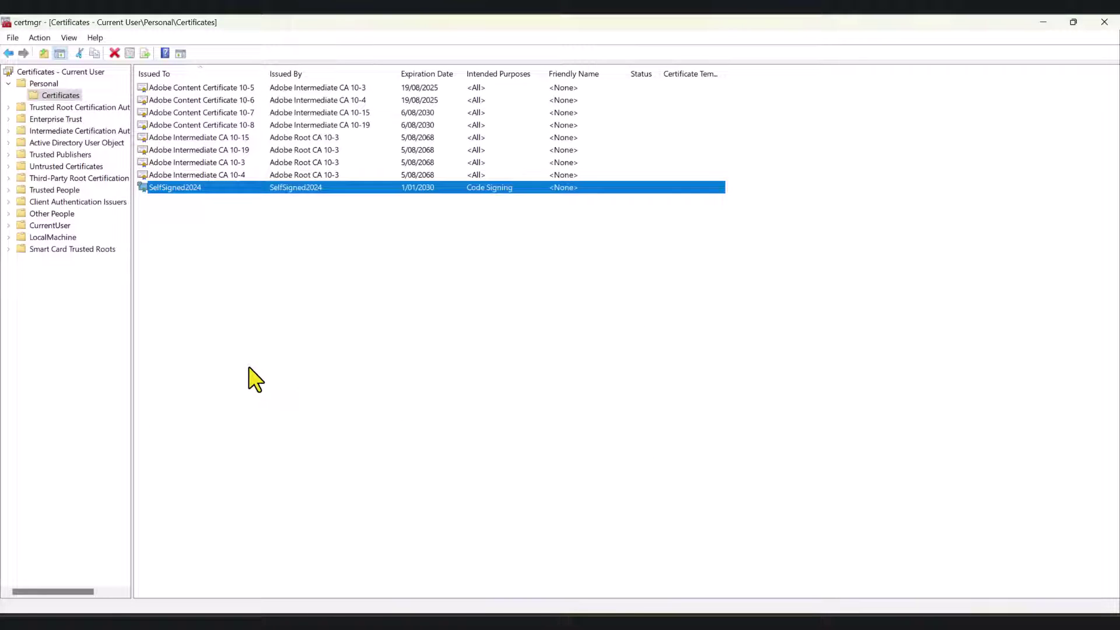
left_click(387, 365)
Step: Refresh the Downloads folder in File Explorer and select SelfSigned2024.cer
key("alt+Tab")
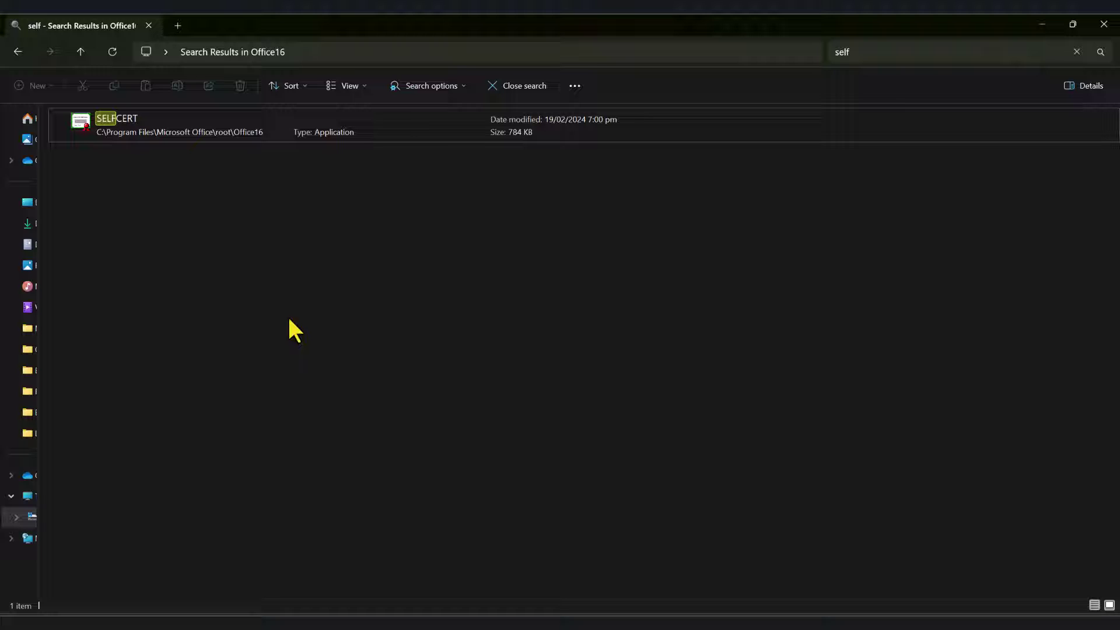
left_click(28, 225)
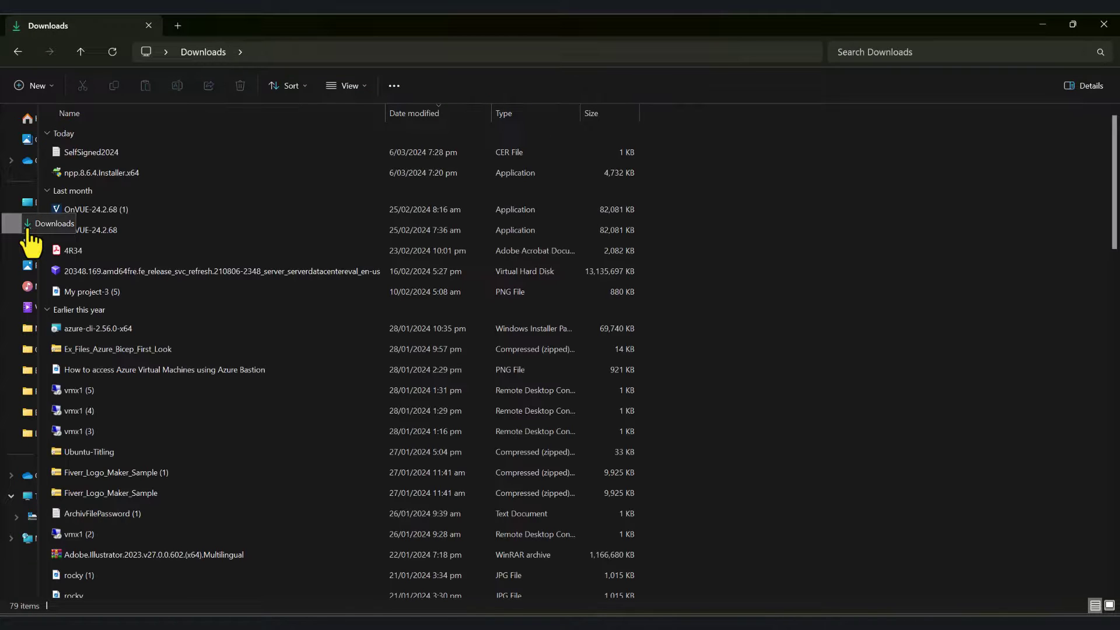
left_click(91, 153)
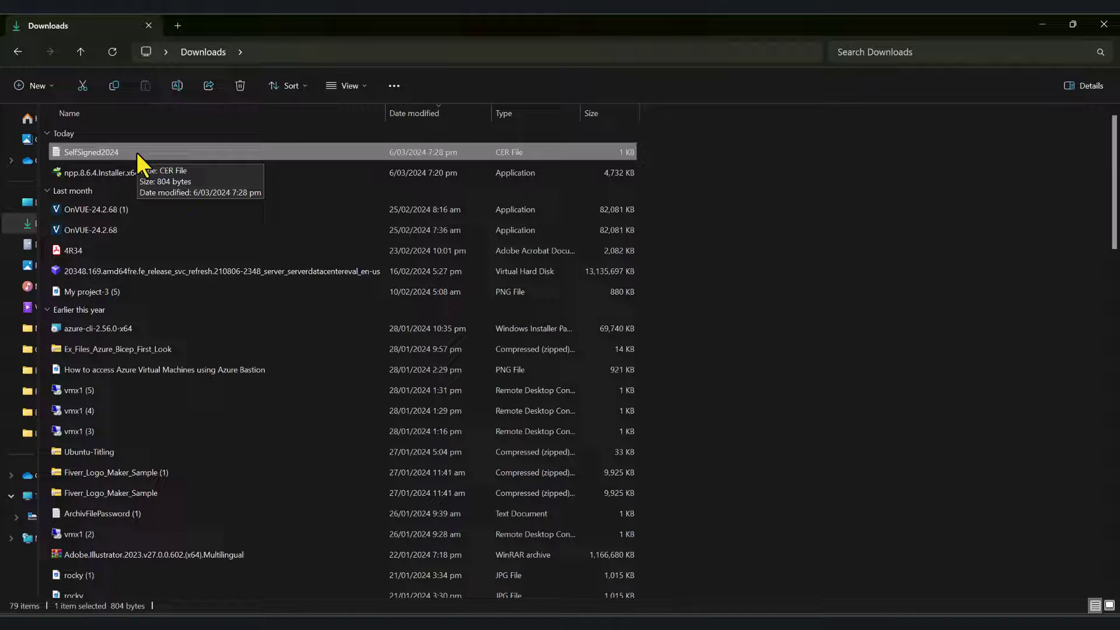
left_click(788, 247)
right_click(789, 251)
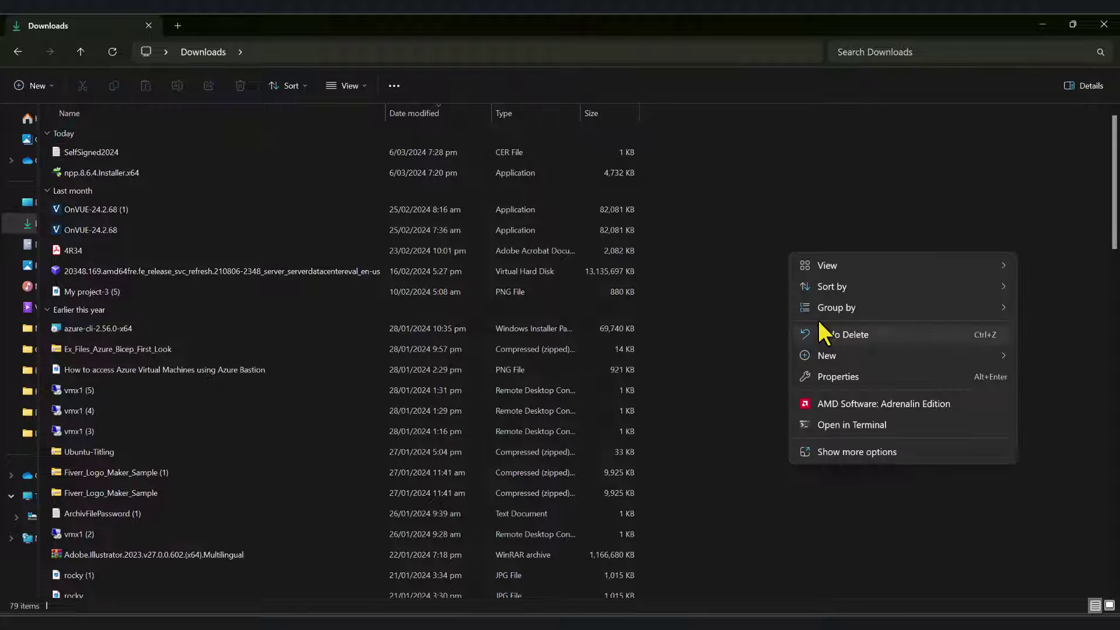
left_click(854, 453)
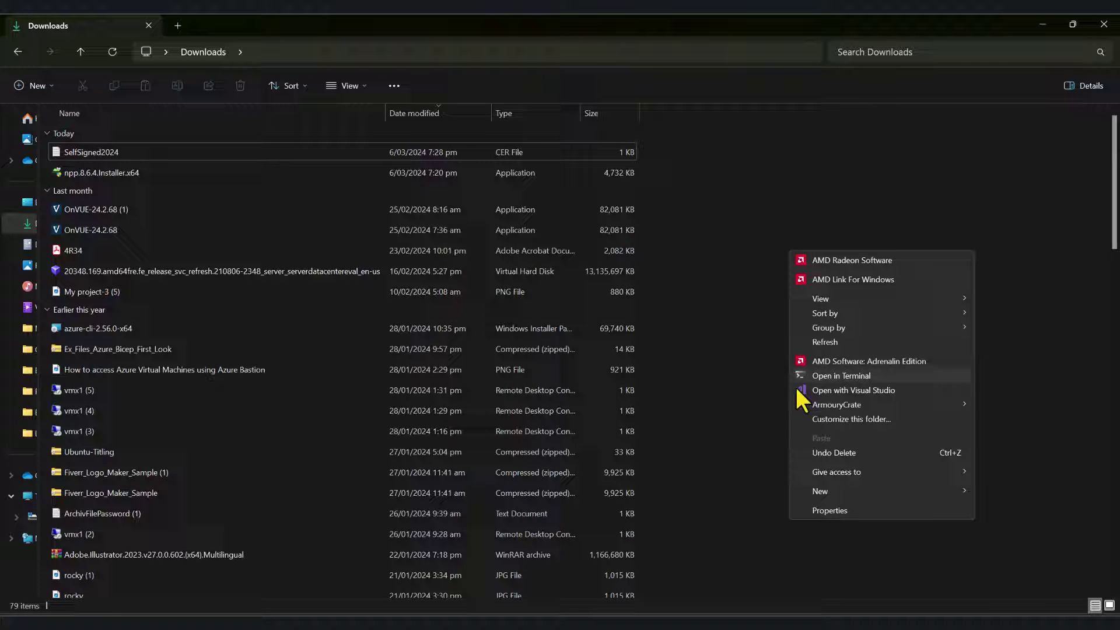
left_click(825, 342)
left_click(93, 150)
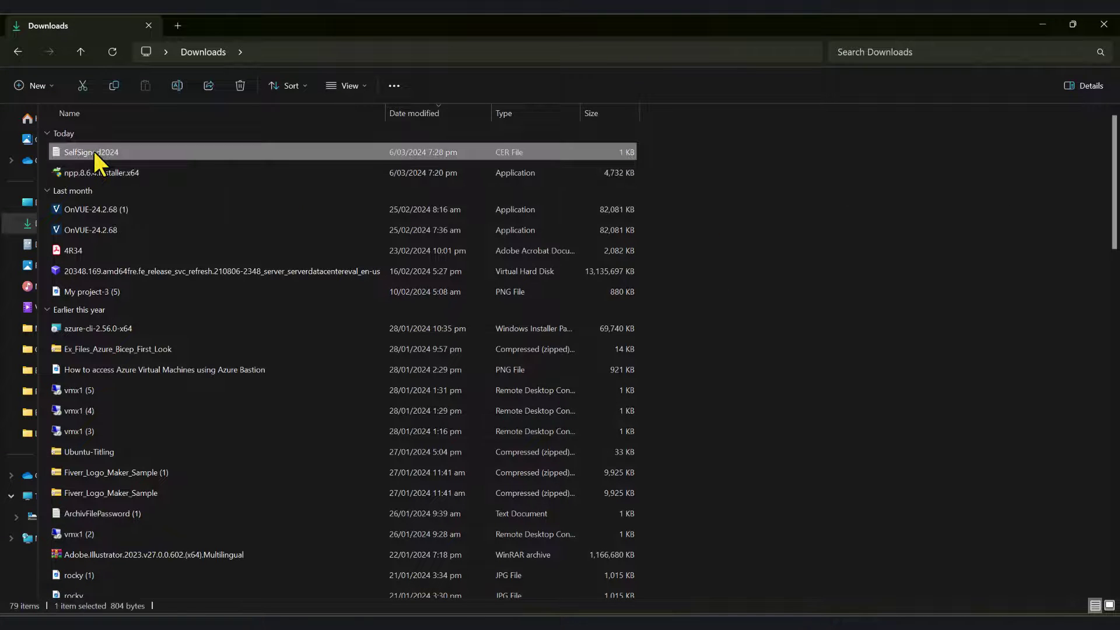
Step: Choose Notepad++ from its program folder as the app to open SelfSigned2024.cer
right_click(93, 151)
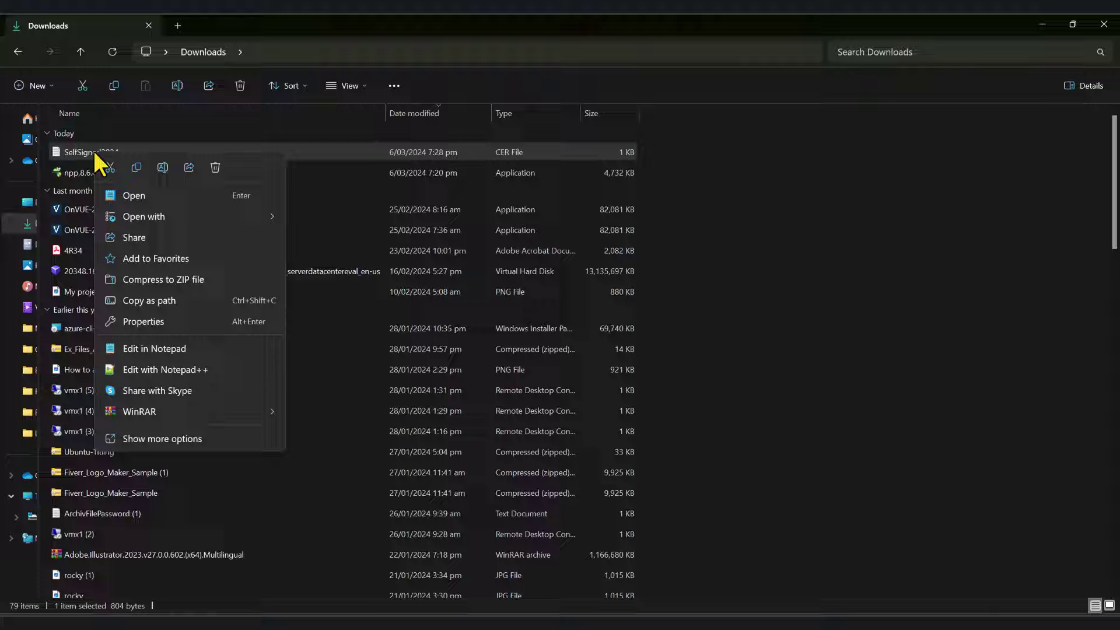
mouse_move(166, 219)
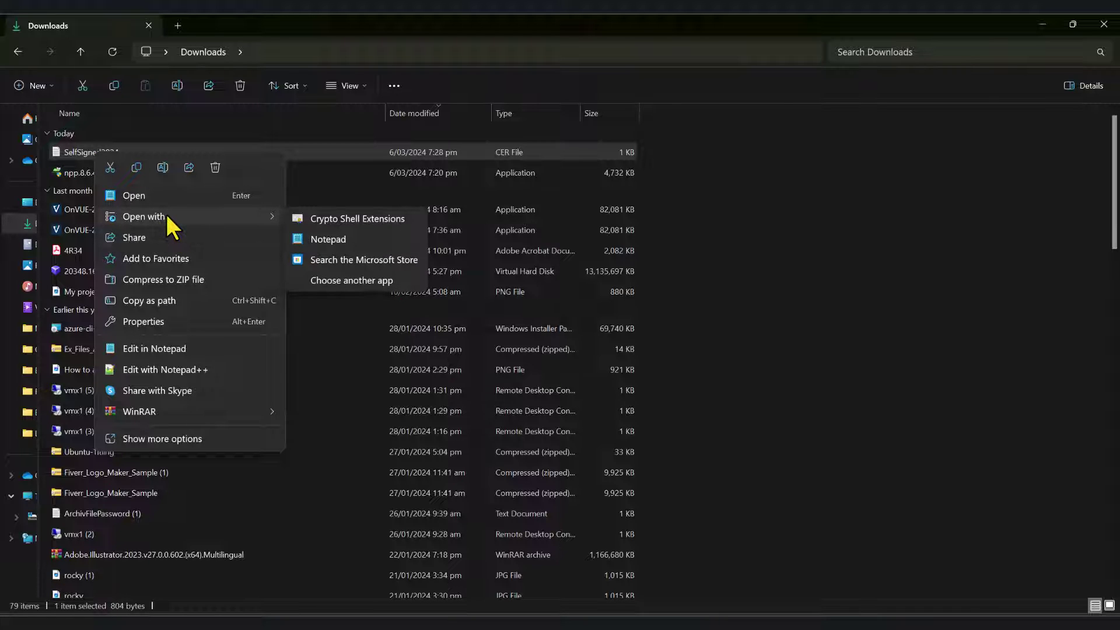
left_click(365, 279)
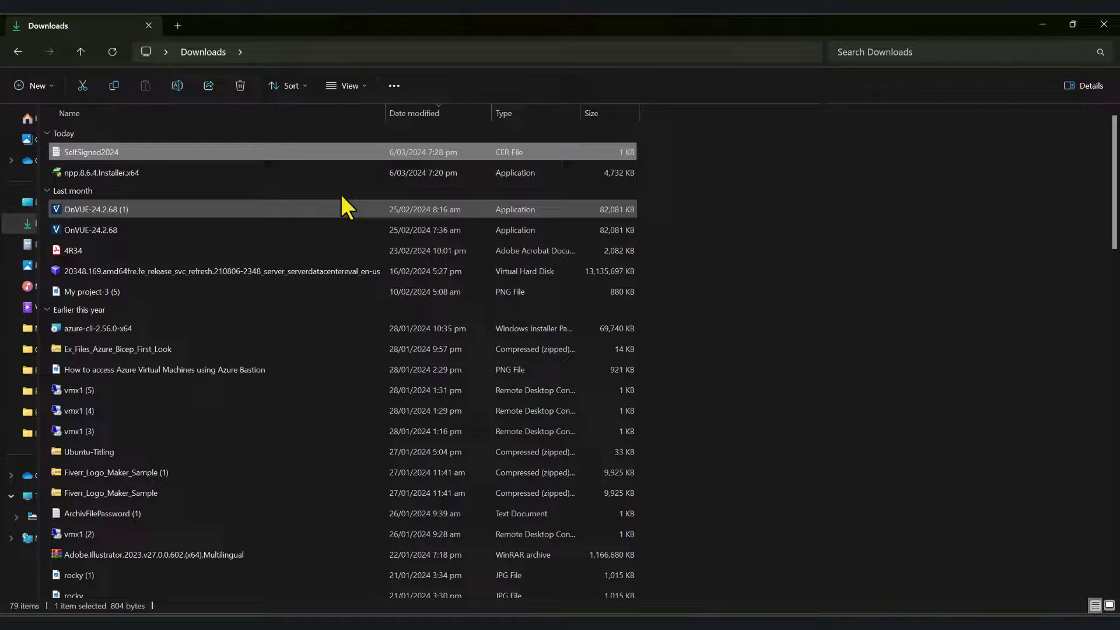
scroll(607, 351, "down", 3)
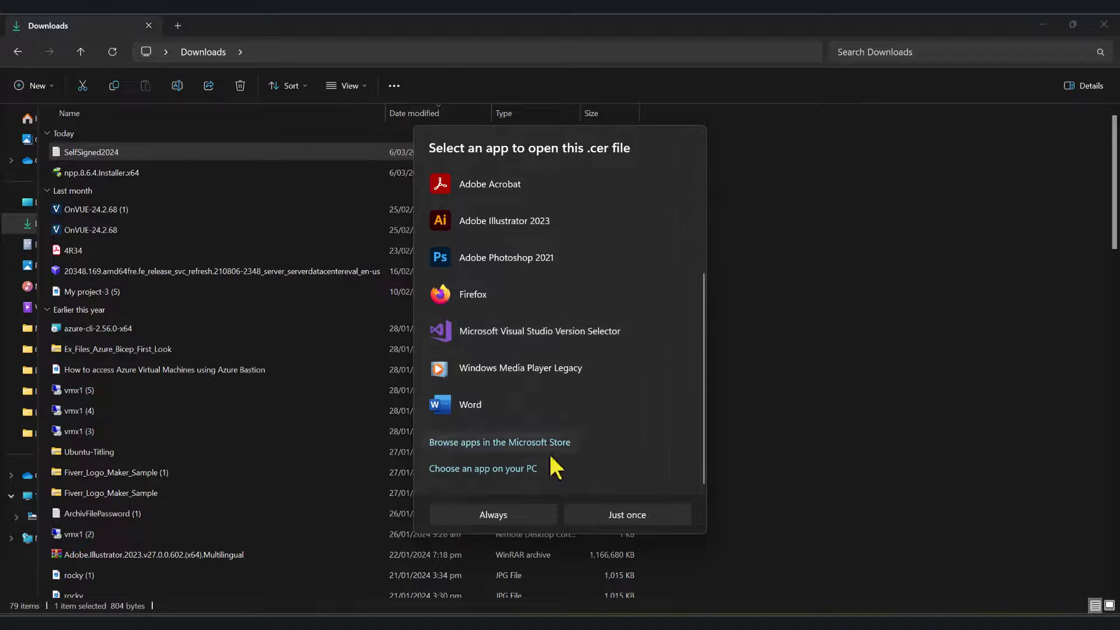
left_click(500, 470)
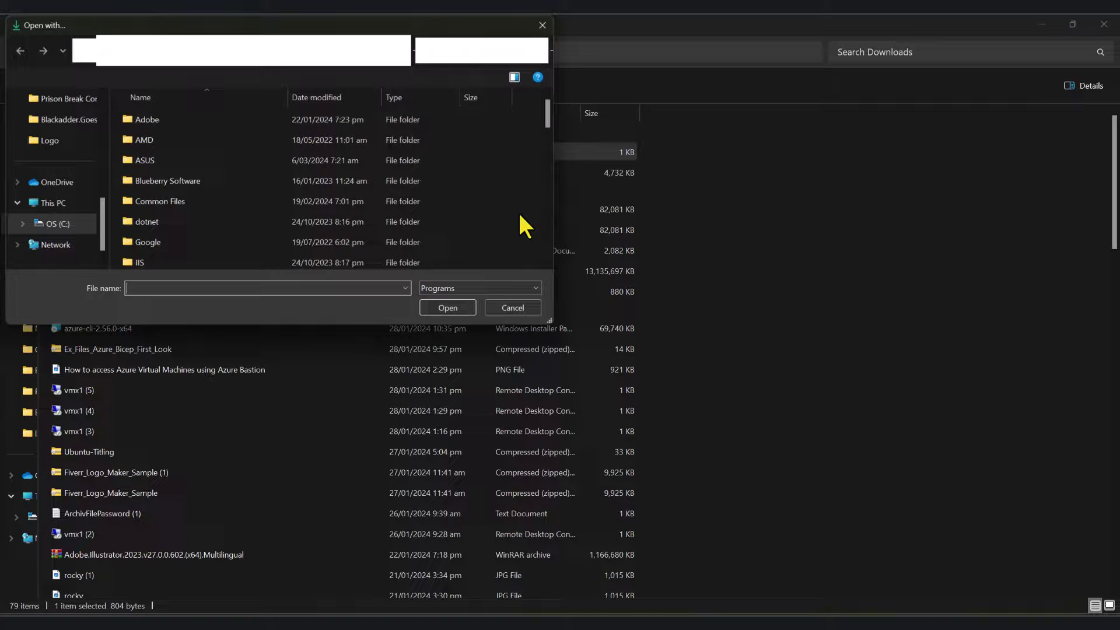
scroll(268, 203, "down", 5)
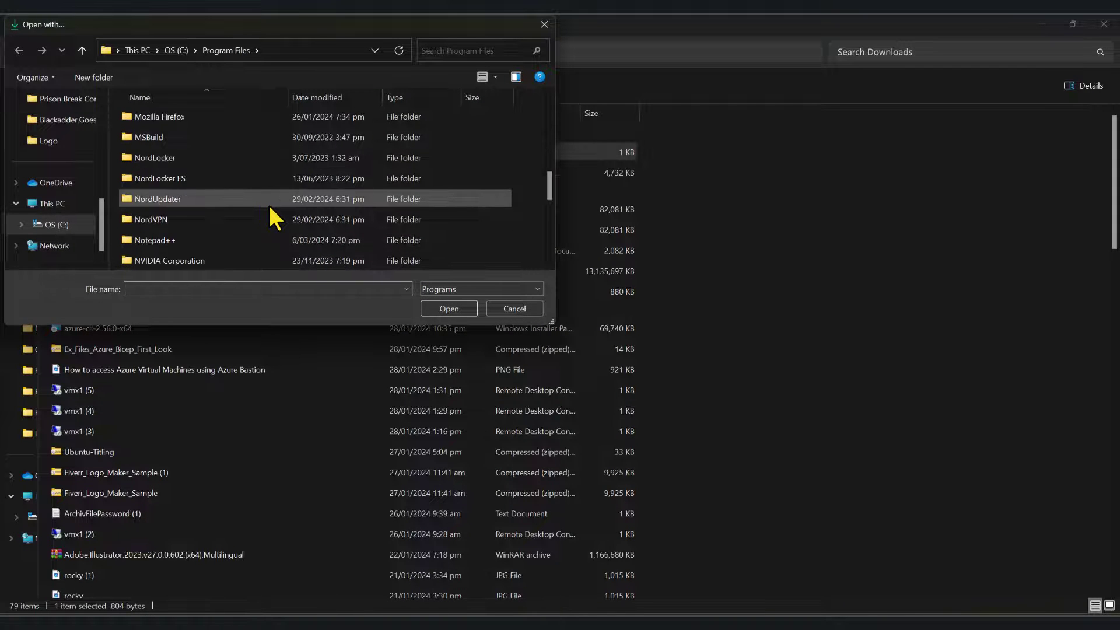
double_click(166, 240)
scroll(272, 169, "down", 2)
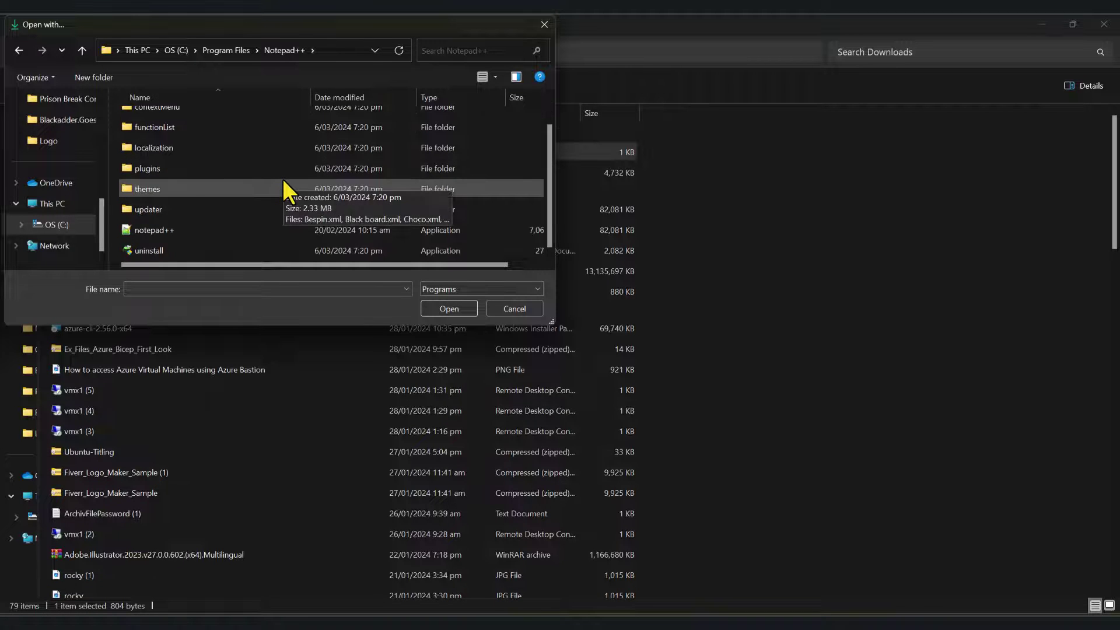
double_click(152, 229)
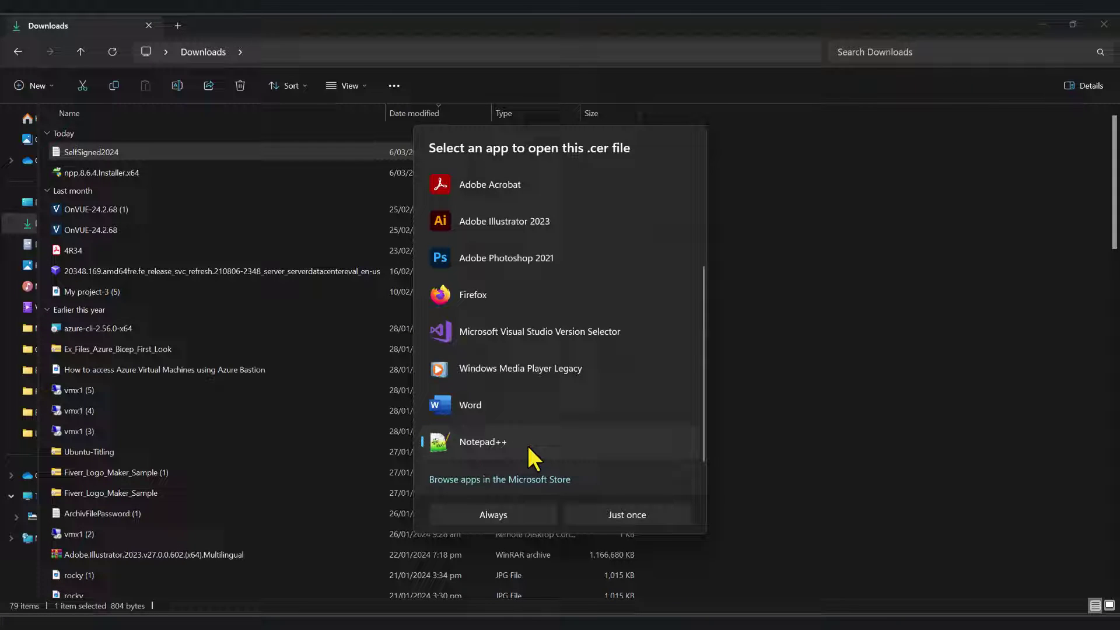
Step: Open SelfSigned2024.cer in Notepad++ just once and maximize the editor window
left_click(608, 516)
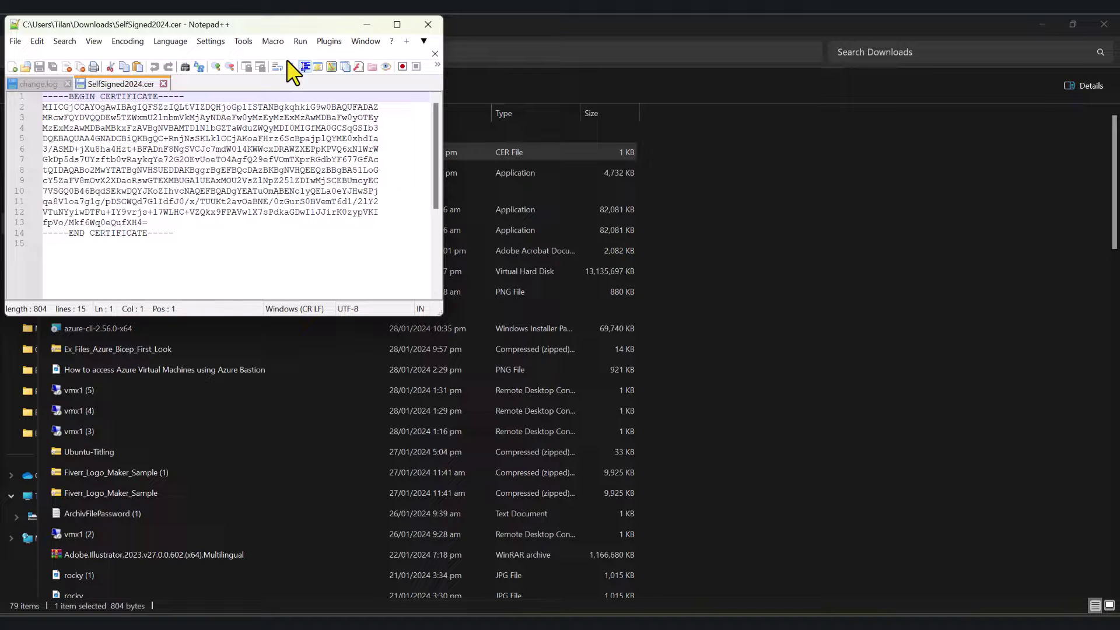
left_click_drag(294, 26, 521, 117)
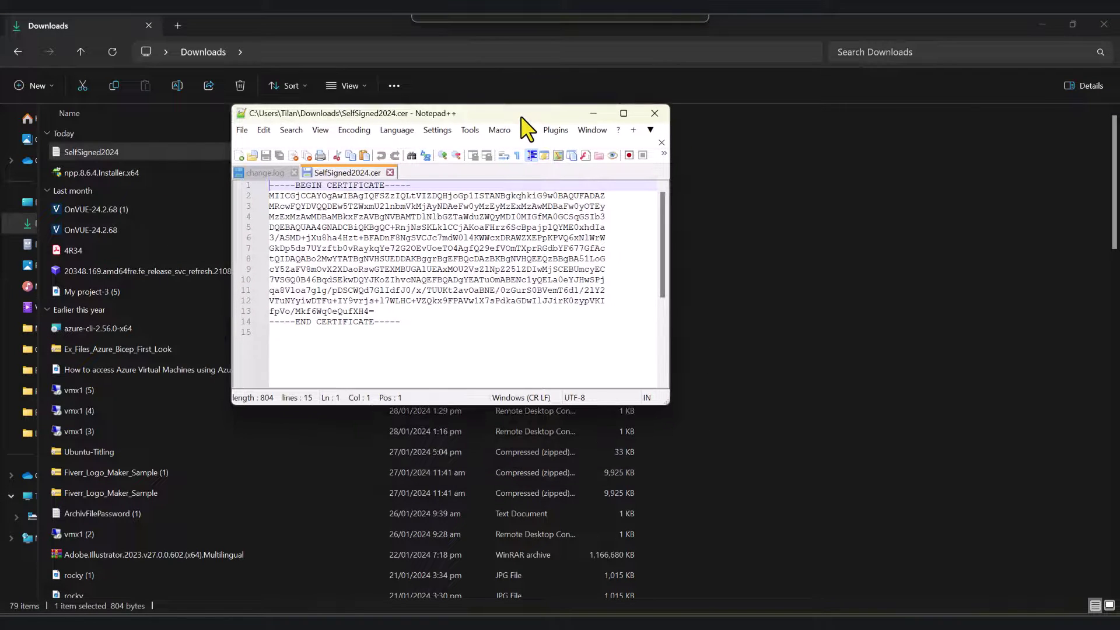
left_click(624, 113)
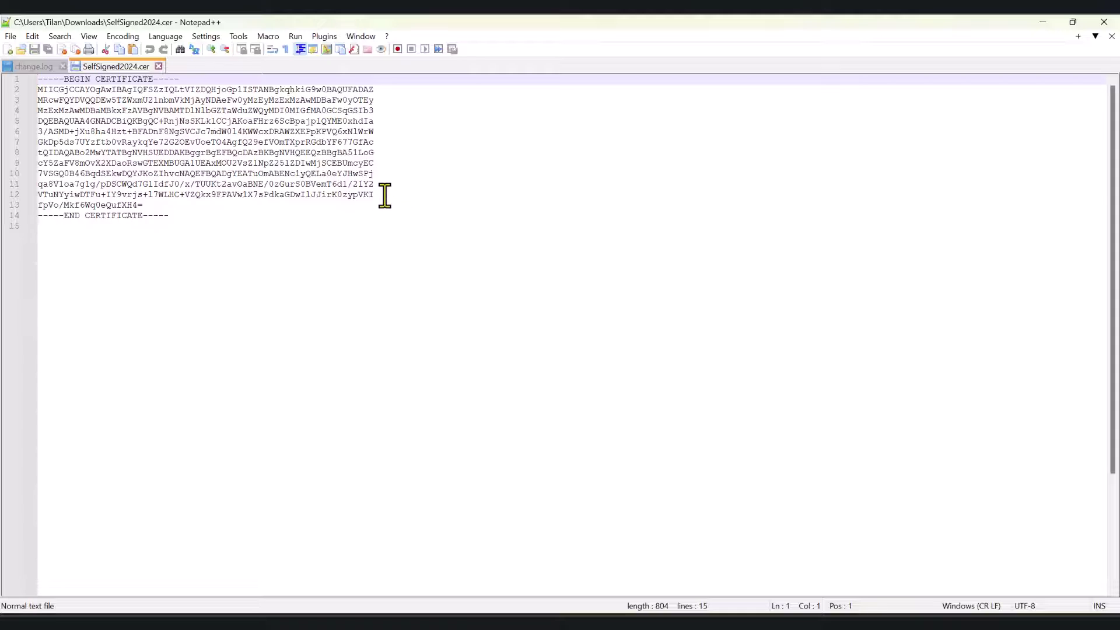
left_click_drag(385, 194, 38, 91)
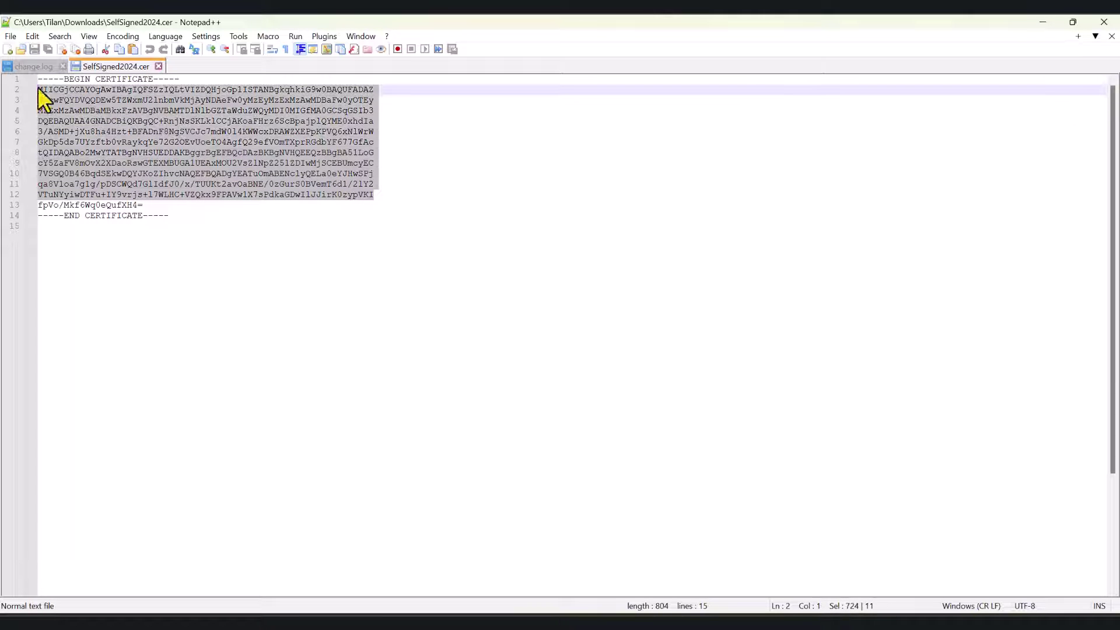
left_click(347, 228)
left_click(181, 216)
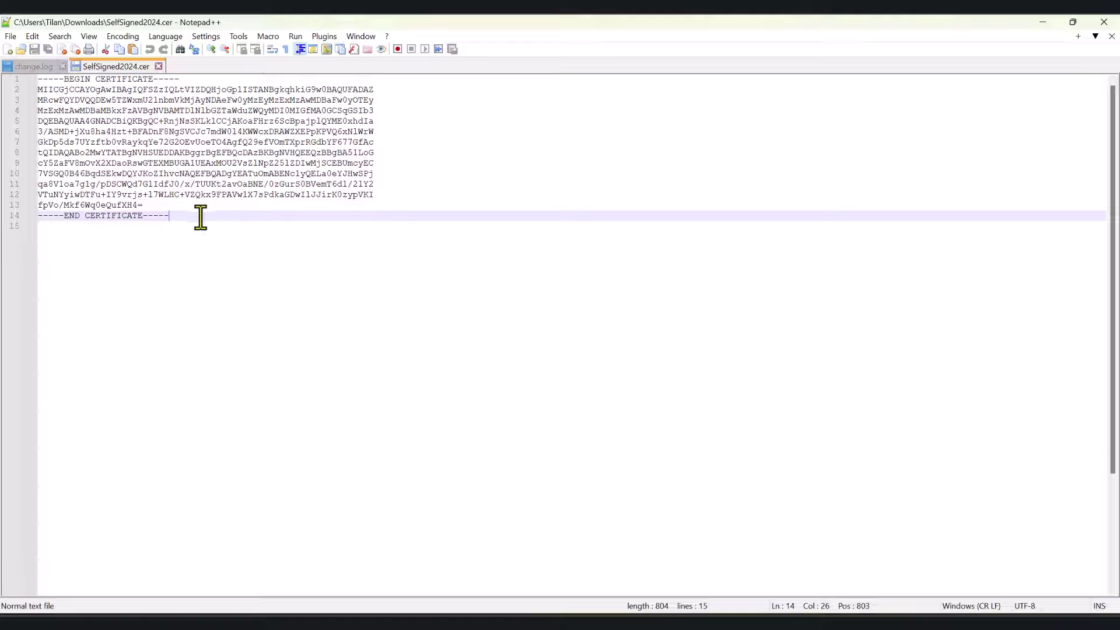
Step: Turn on View > Show Symbol > Show All Characters to reveal the CRLF endings
left_click(88, 37)
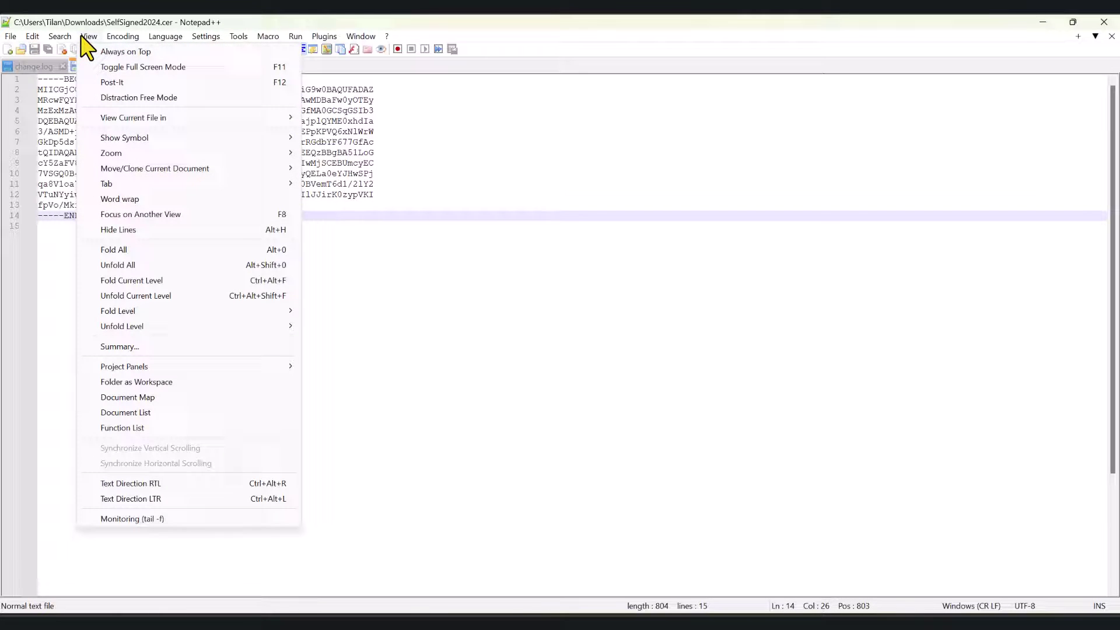
mouse_move(156, 140)
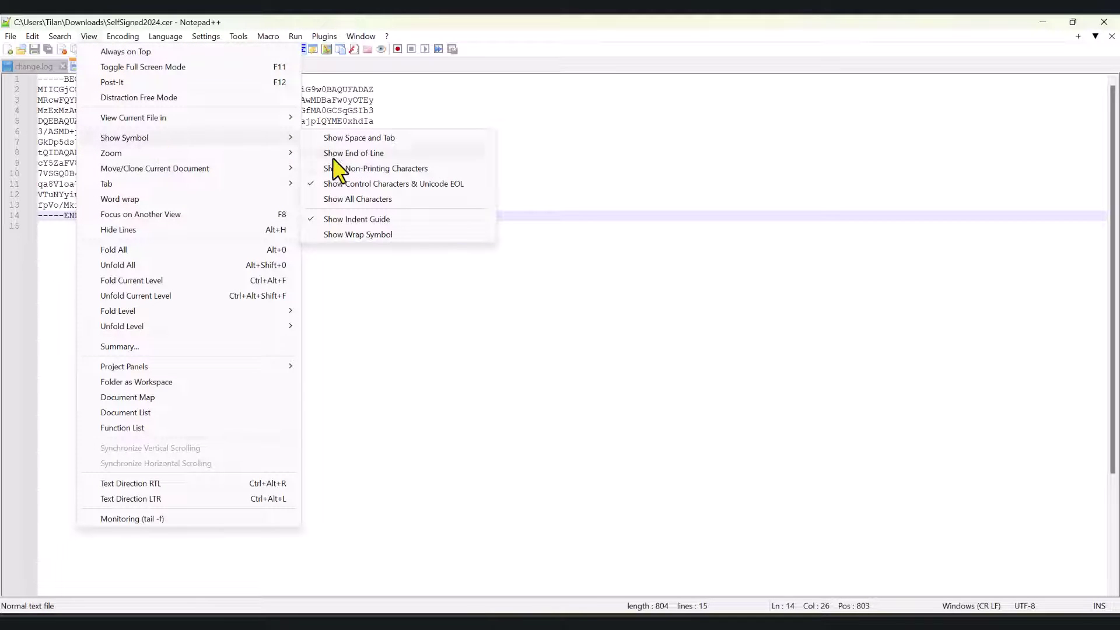
left_click(344, 199)
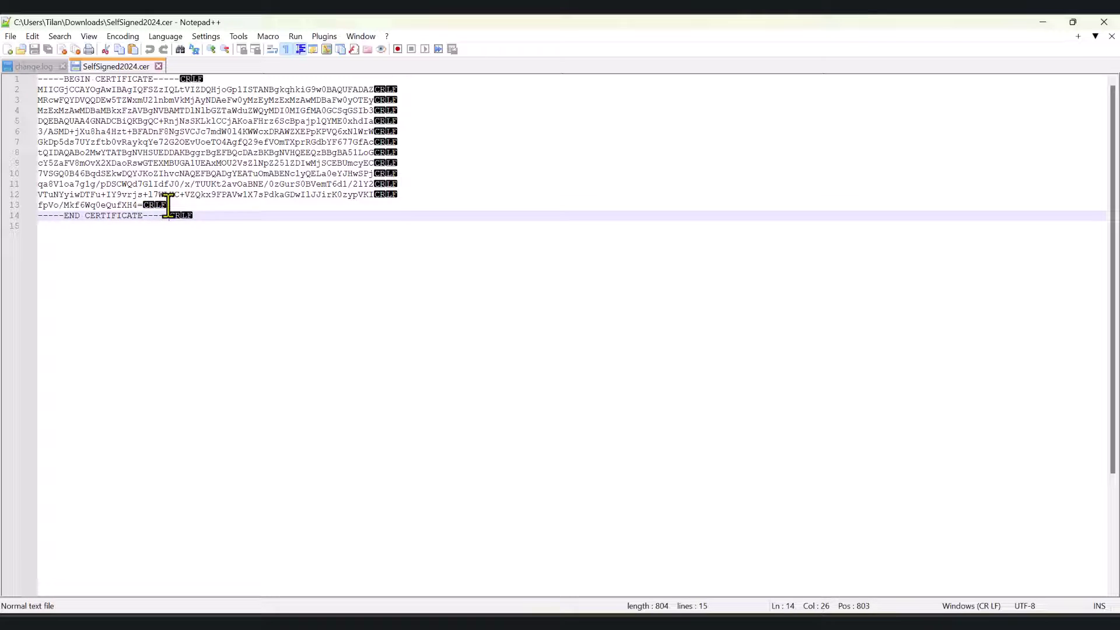
Step: Join the certificate body lines onto line 2 by removing their line breaks
left_click_drag(168, 204, 40, 90)
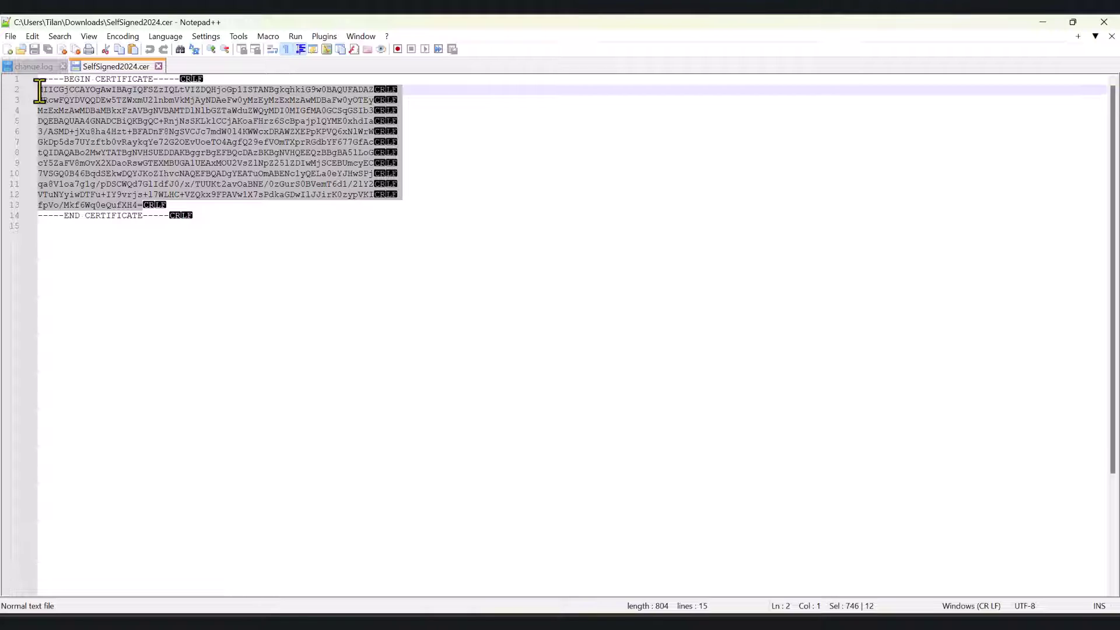
left_click(430, 233)
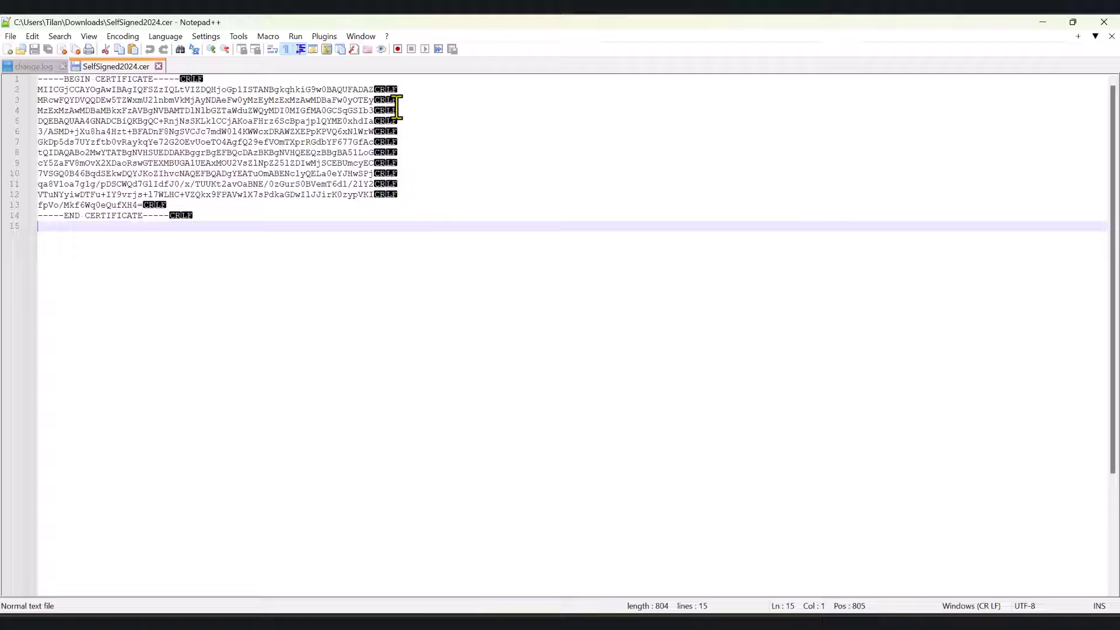
left_click(400, 90)
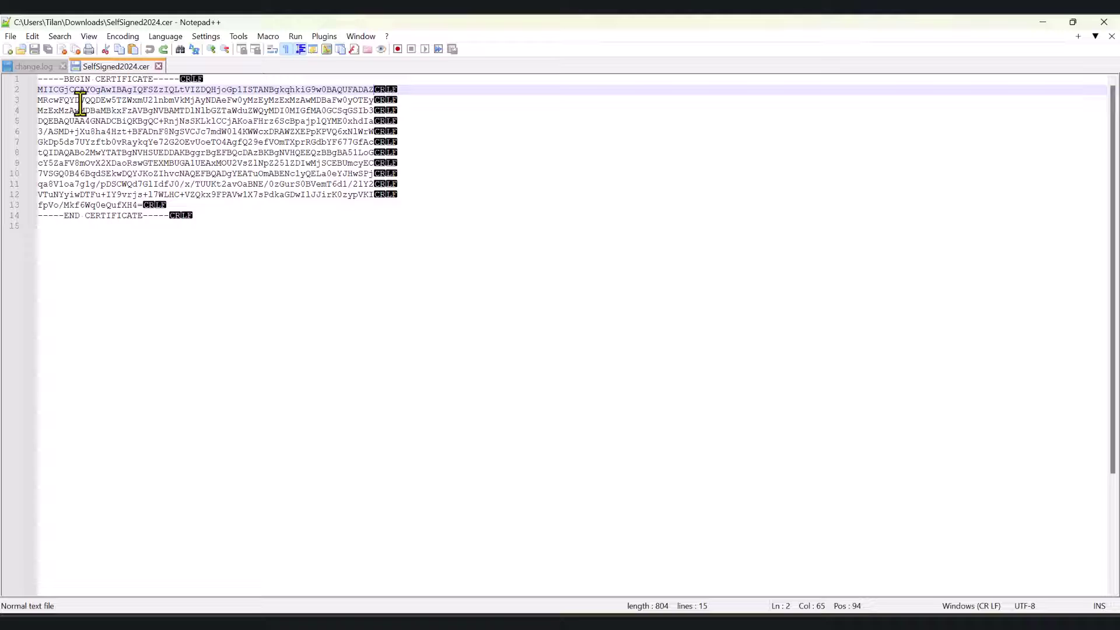
left_click(40, 101)
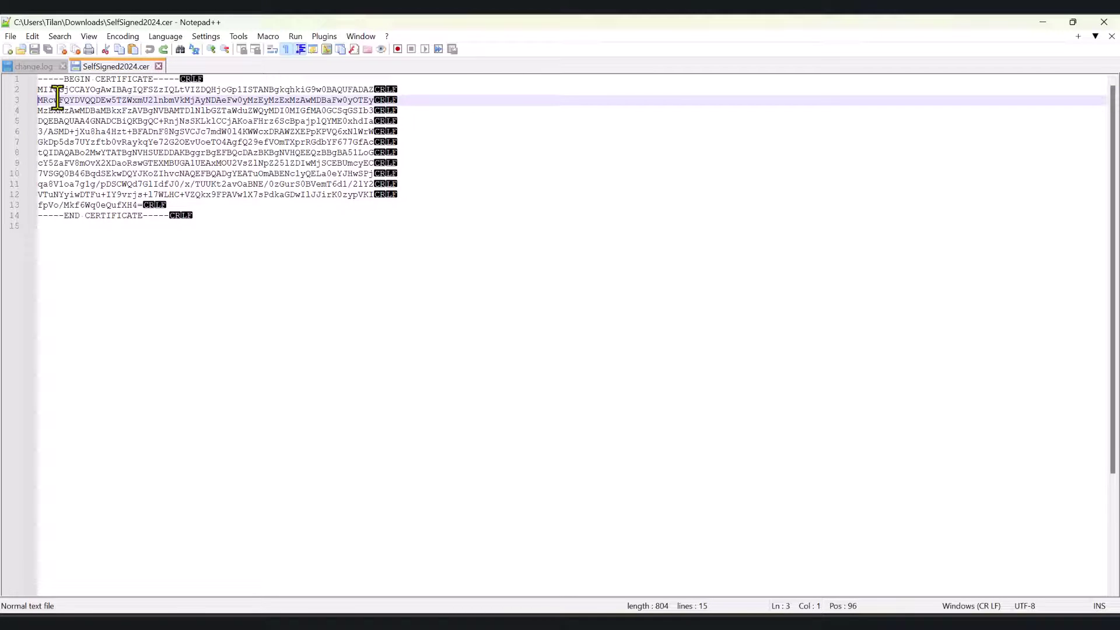
key("BackSpace")
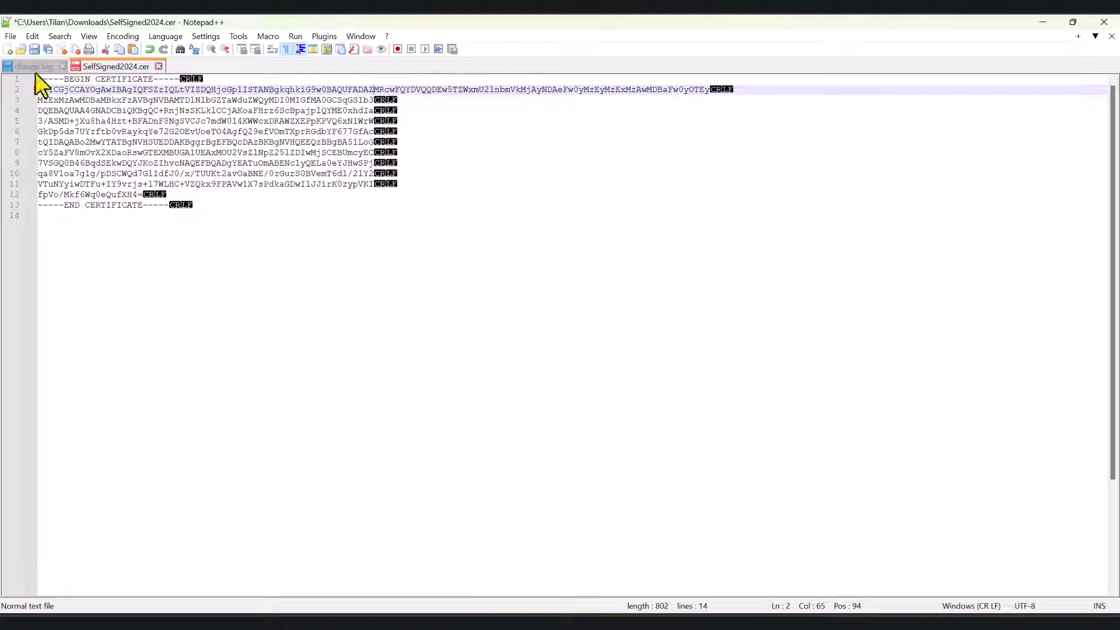
key("Delete")
key("End")
key("Delete")
key("End")
key("Delete")
key("End")
key("Delete")
key("End")
key("Delete")
key("End")
key("Delete")
key("End")
key("Delete")
key("End")
key("Delete")
key("End")
key("Delete")
key("End")
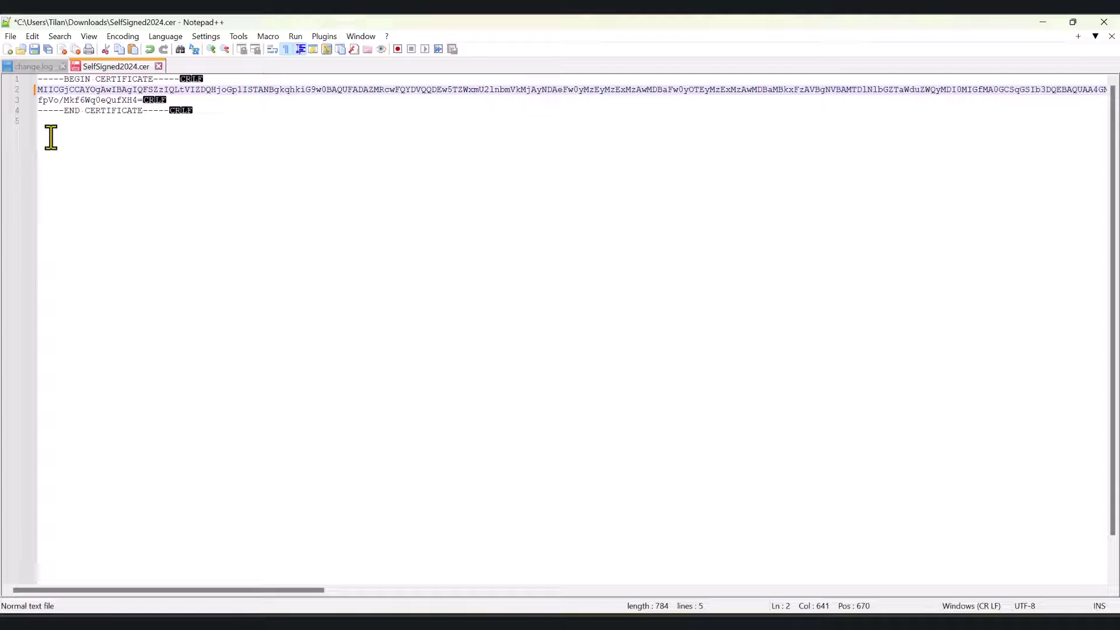
key("Delete")
key("End")
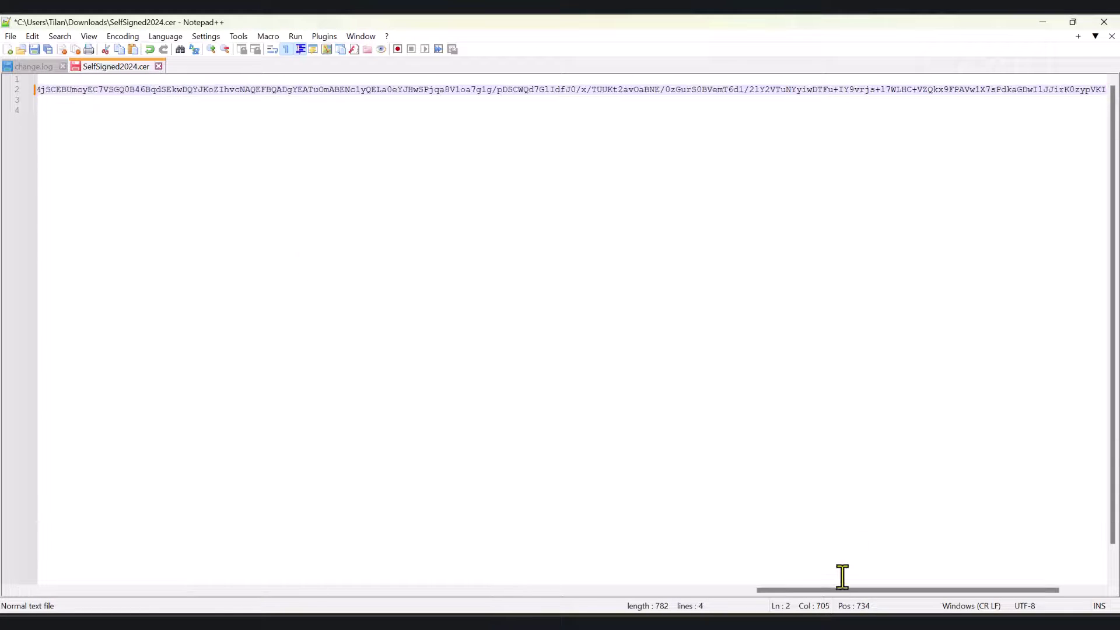
Step: Select the entire joined Base64 line 2 of the certificate
left_click_drag(837, 586, 908, 583)
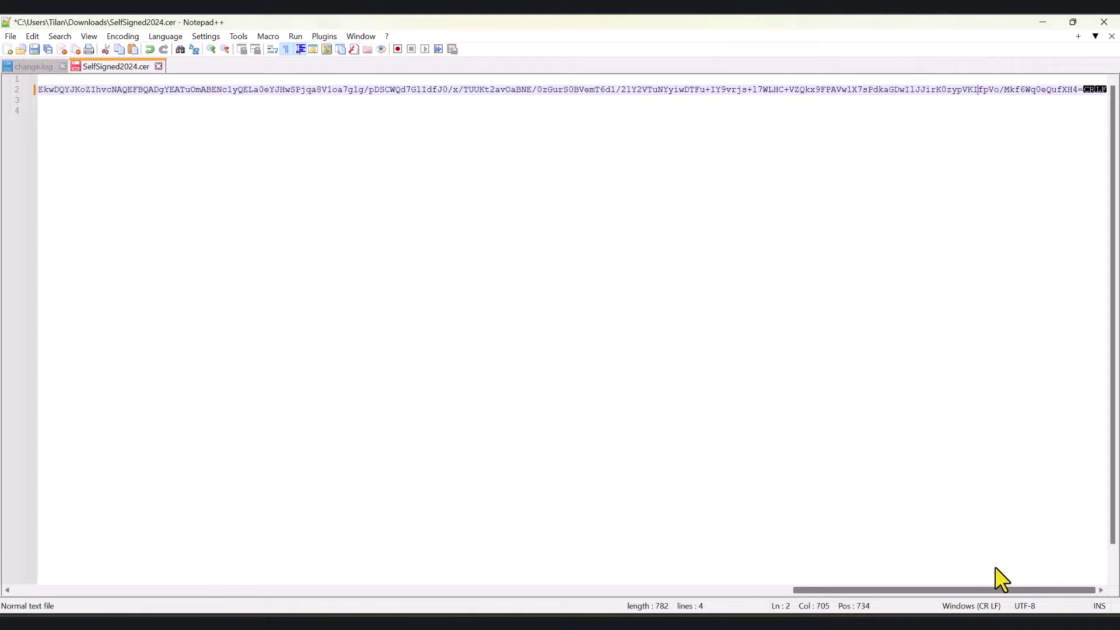
left_click_drag(992, 590, 211, 591)
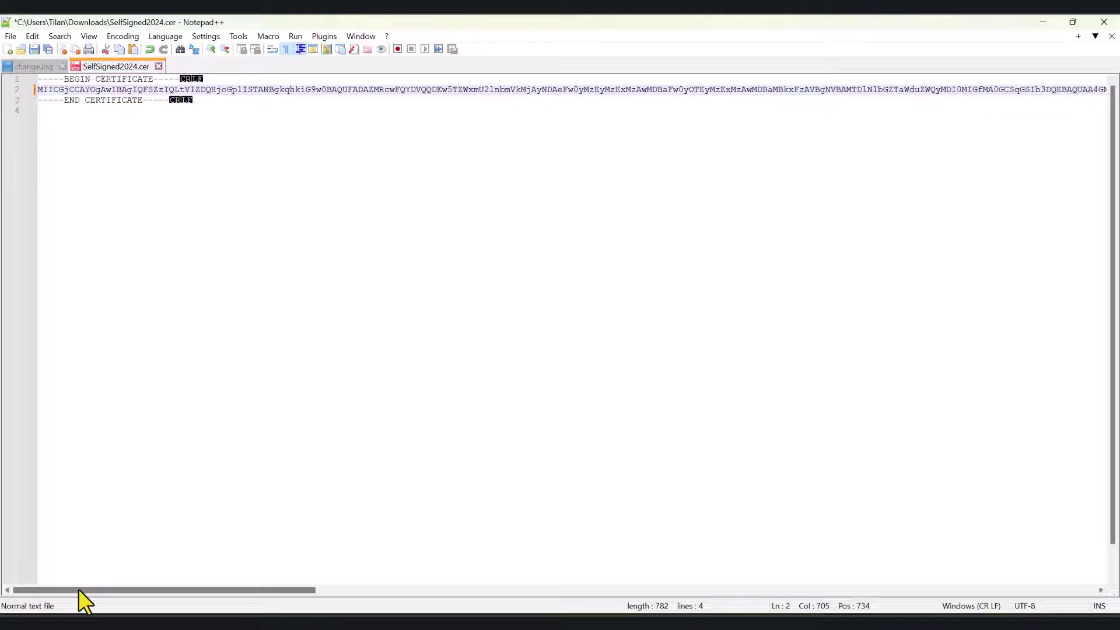
left_click_drag(78, 589, 950, 503)
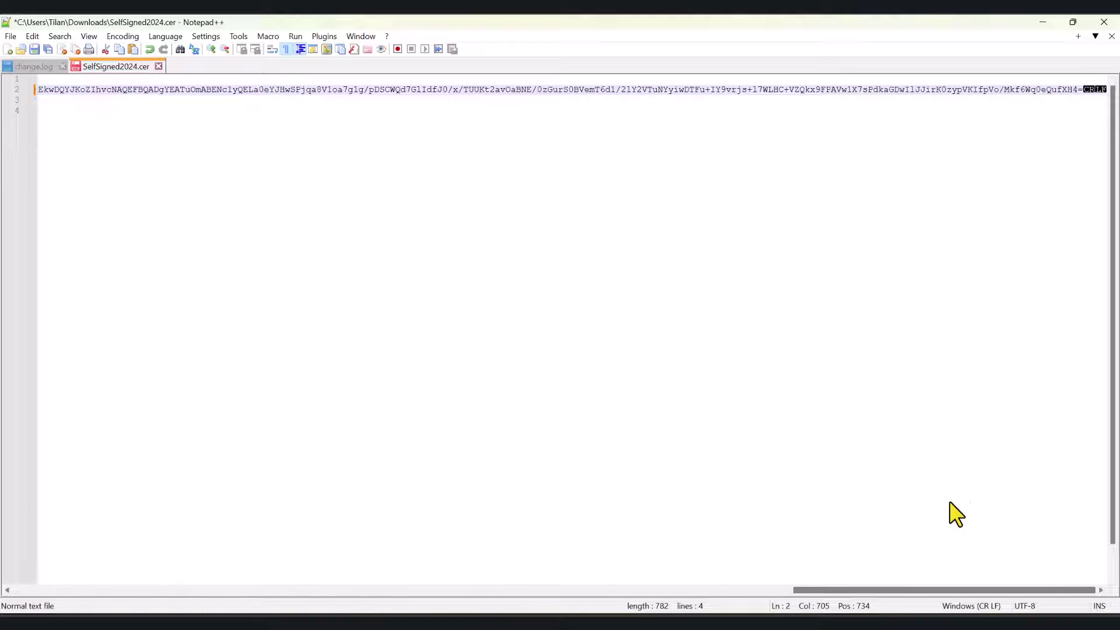
scroll(998, 512, "left", 10)
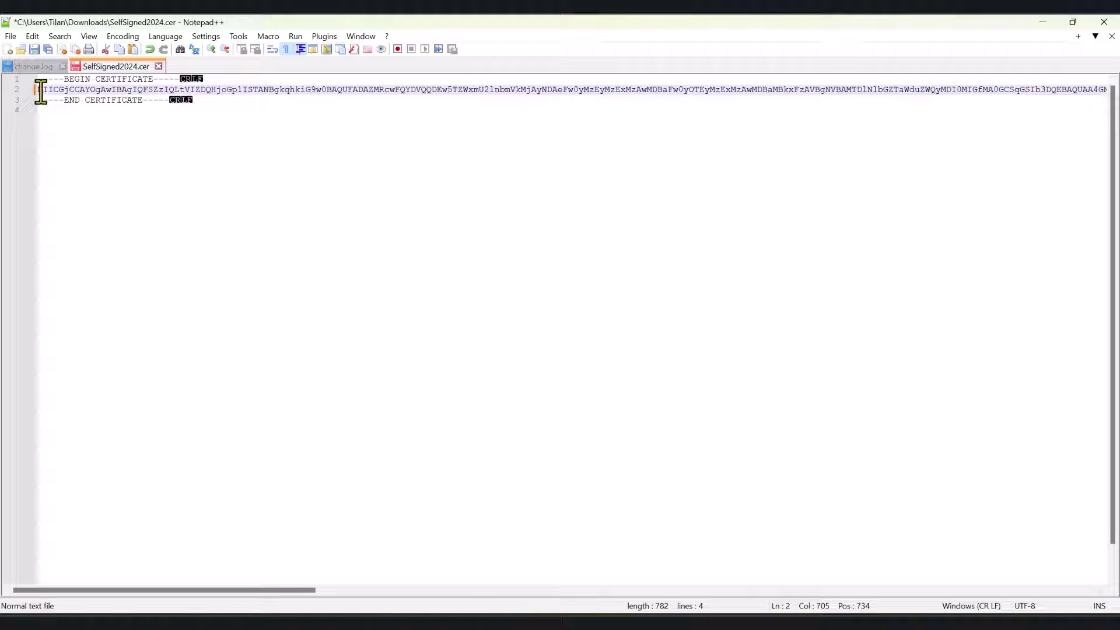
left_click_drag(36, 91, 143, 101)
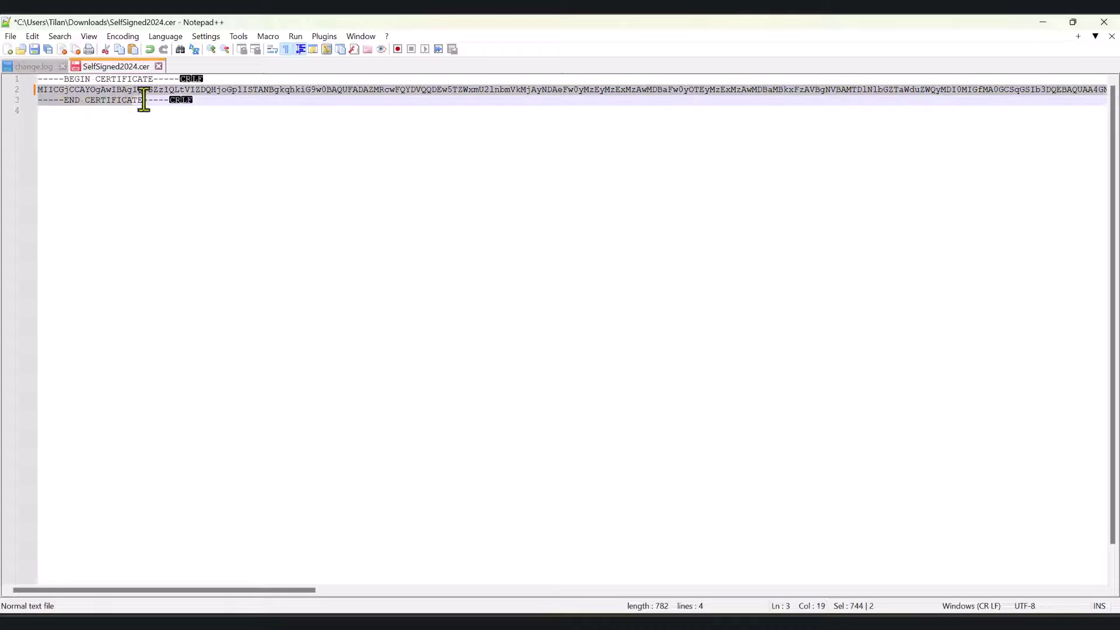
left_click_drag(610, 85, 772, 91)
left_click_drag(1085, 94, 1115, 109)
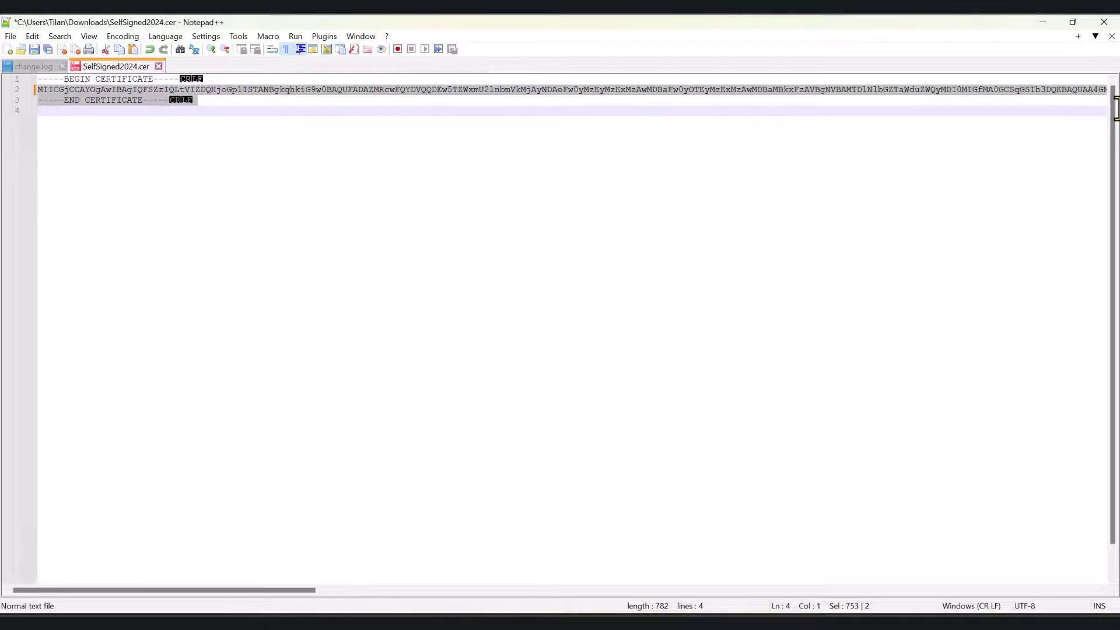
left_click_drag(1116, 195, 1115, 99)
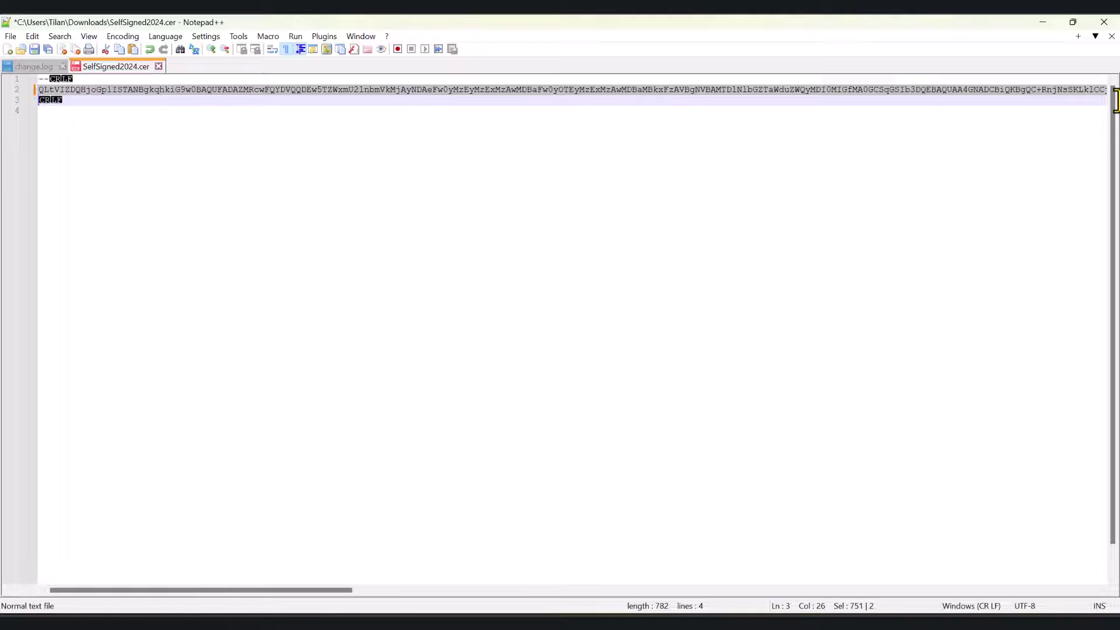
left_click_drag(326, 589, 1105, 539)
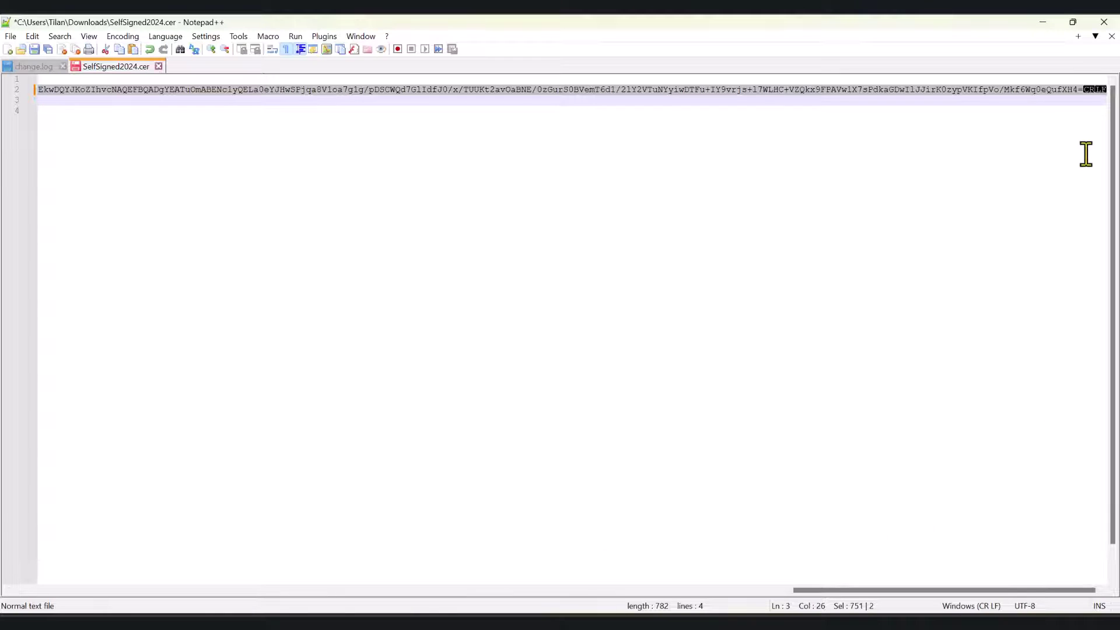
left_click_drag(1082, 86, 30, 93)
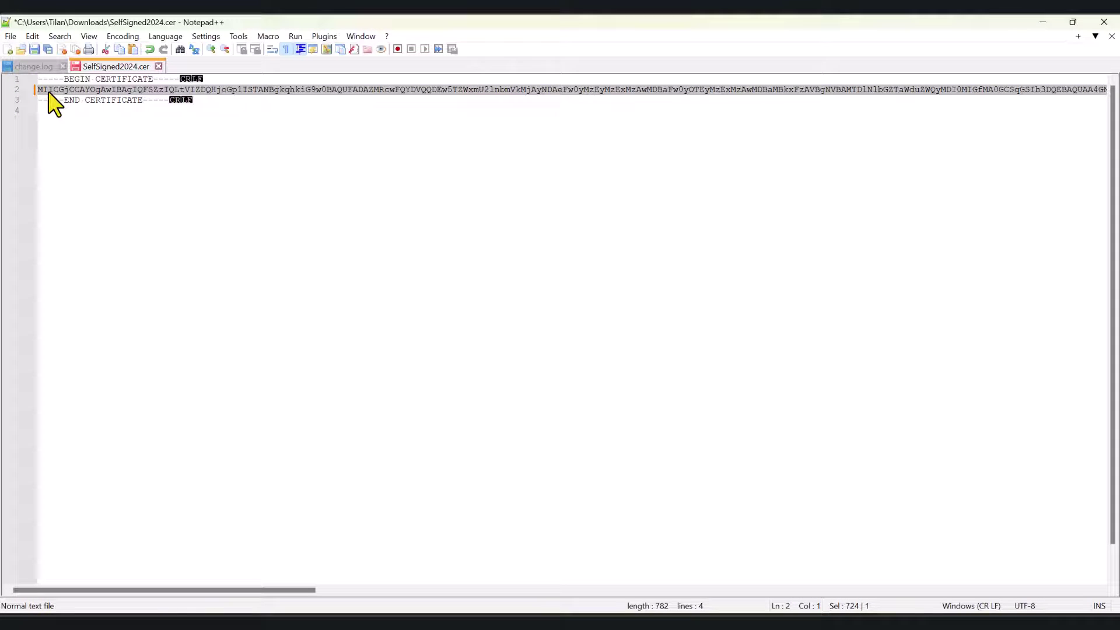
Step: Copy the certificate's Base64 body into a new empty Notepad tab
right_click(51, 99)
left_click(81, 117)
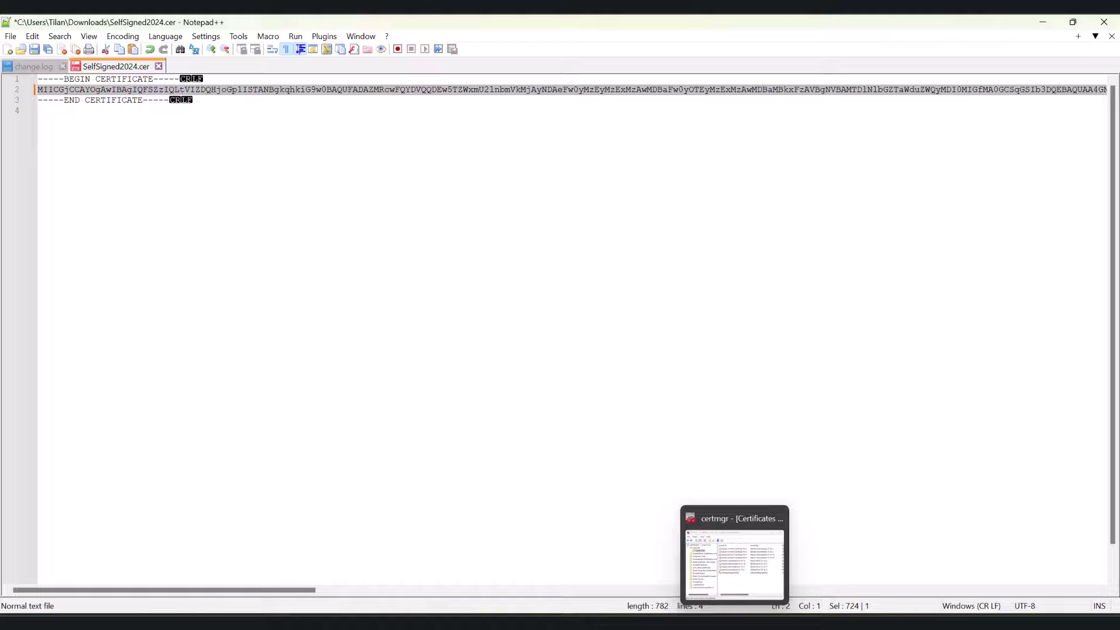
left_click(729, 622)
left_click(697, 172)
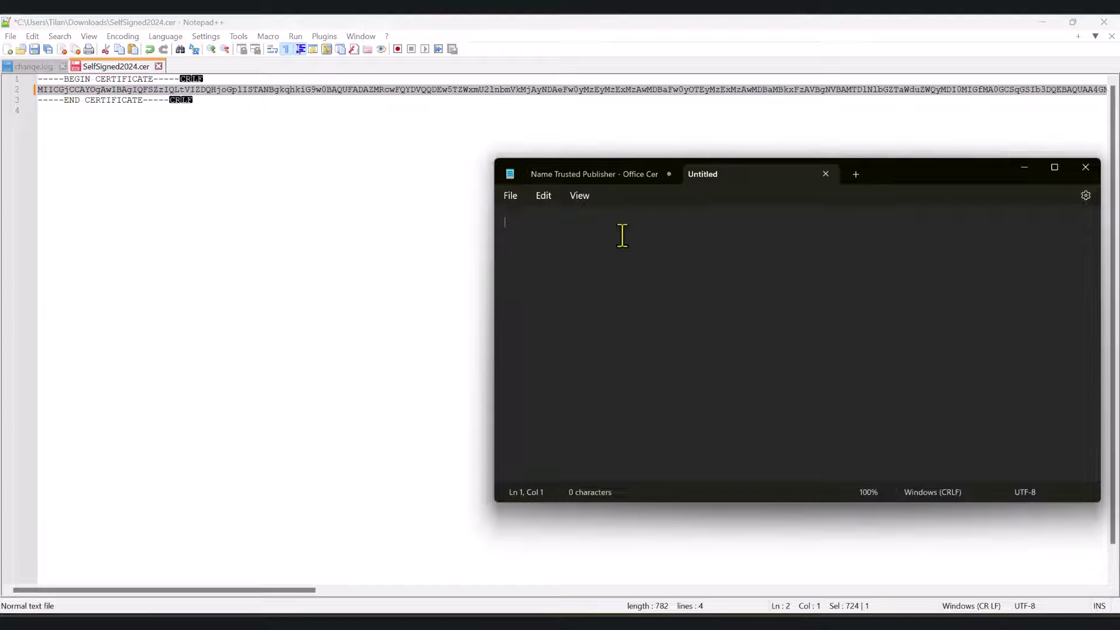
key("ctrl+v")
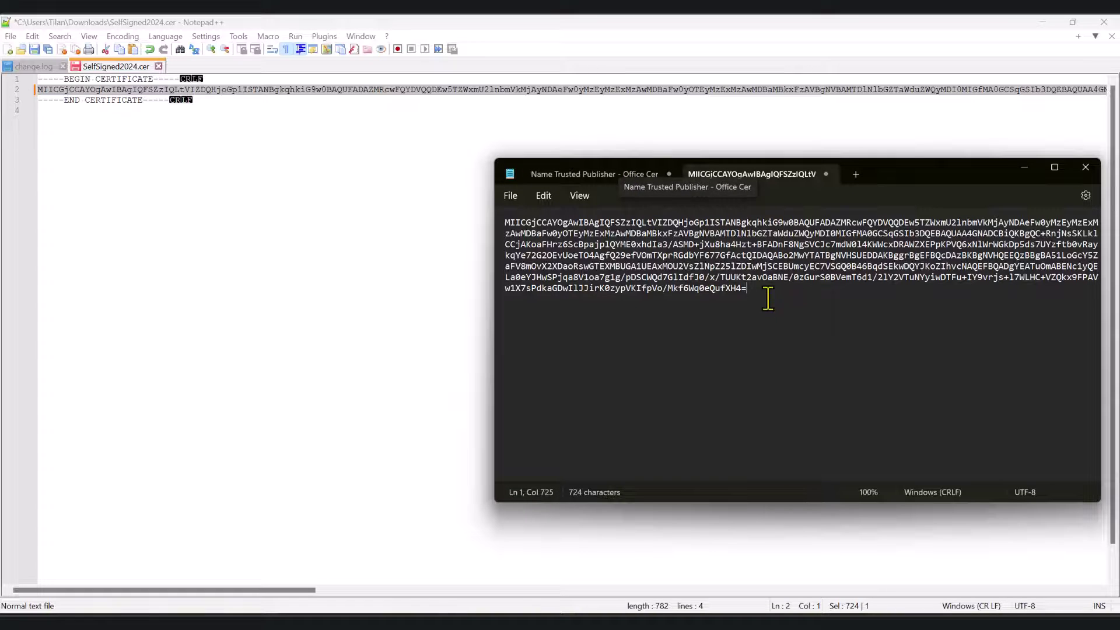
left_click_drag(768, 299, 496, 220)
Step: Check the thumbprint in the Trusted Publisher notes, then minimize Notepad, Notepad++ and Downloads
left_click(595, 175)
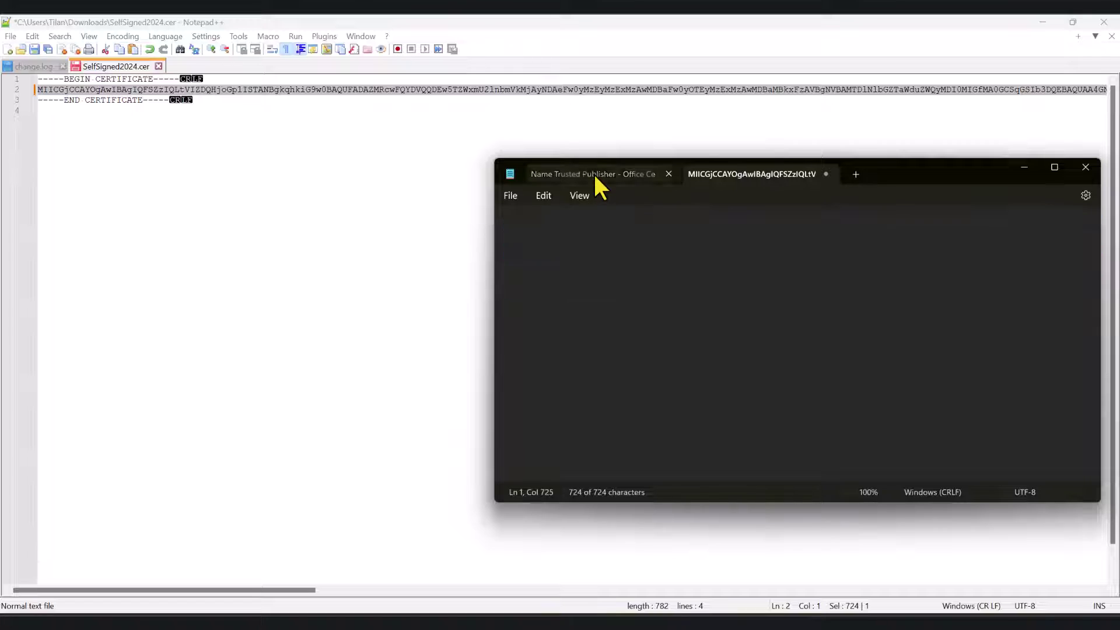
double_click(525, 286)
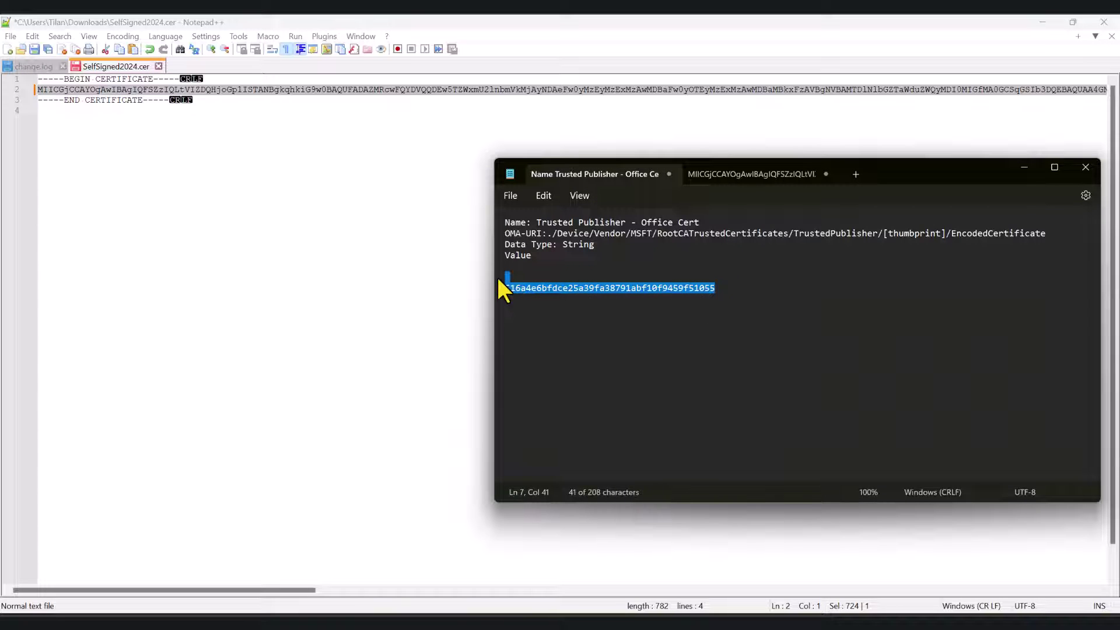
left_click(782, 337)
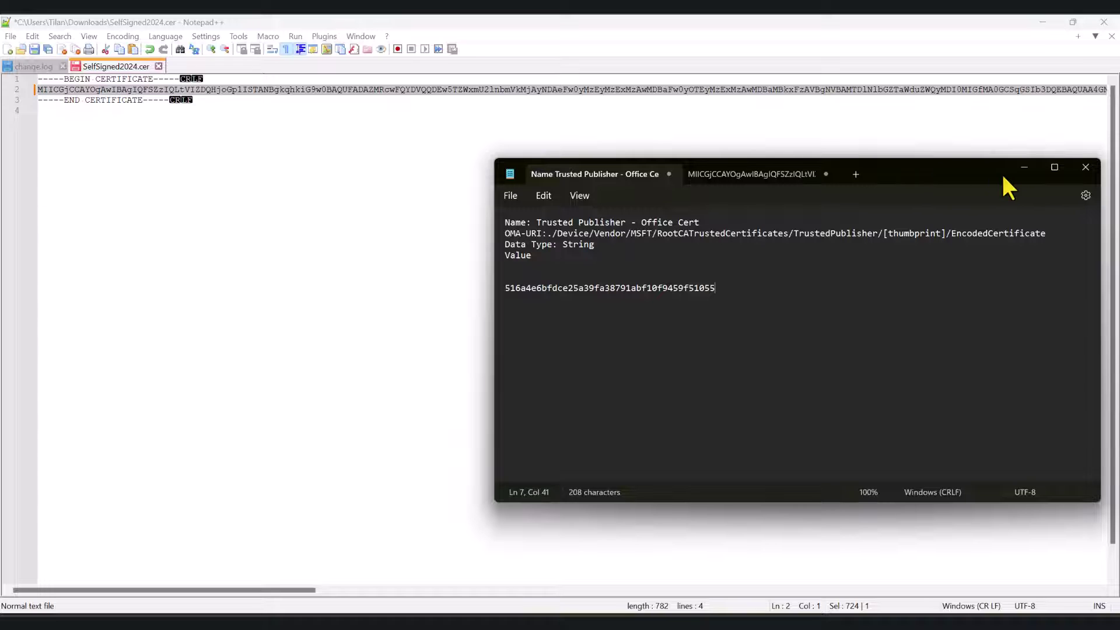
left_click(1024, 169)
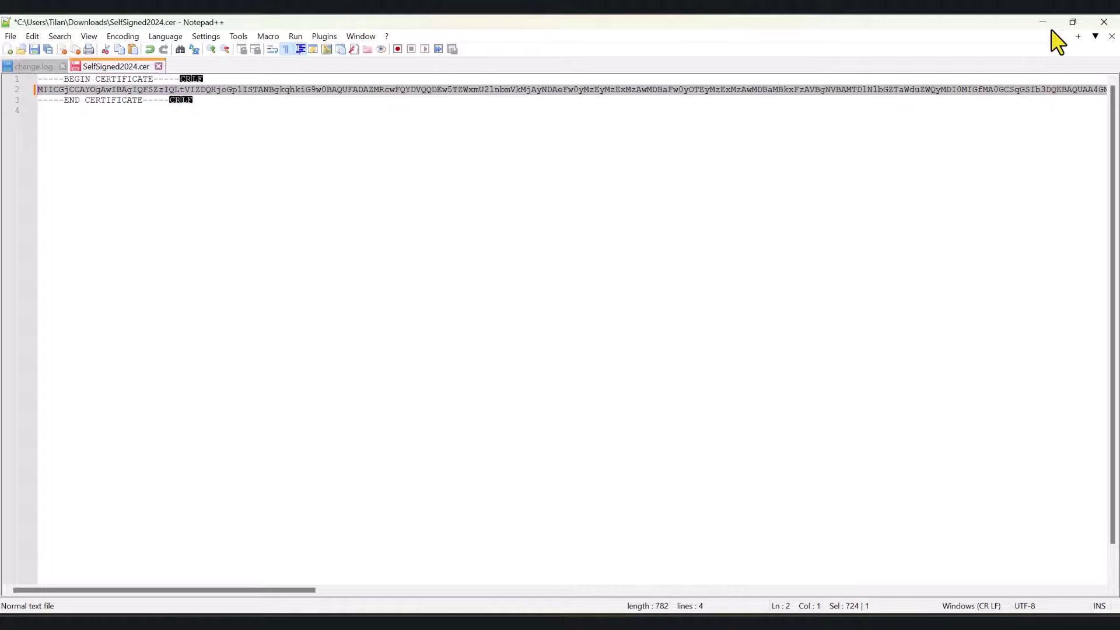
left_click(1043, 23)
left_click(1034, 27)
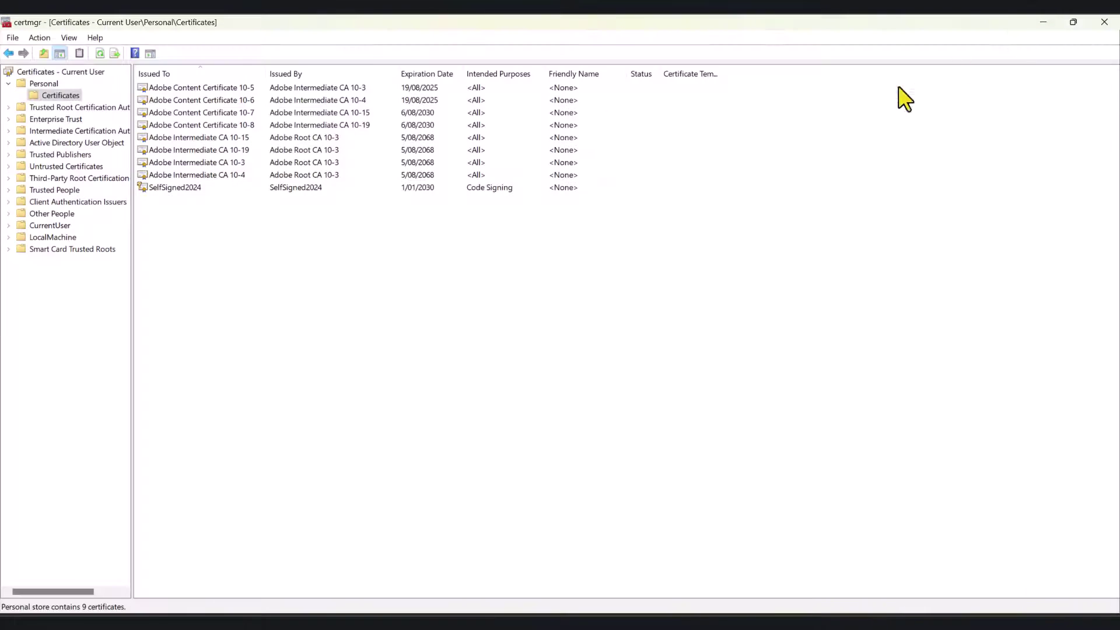
Step: Go to Devices > Windows > Configuration profiles and start a new policy
left_click(1042, 22)
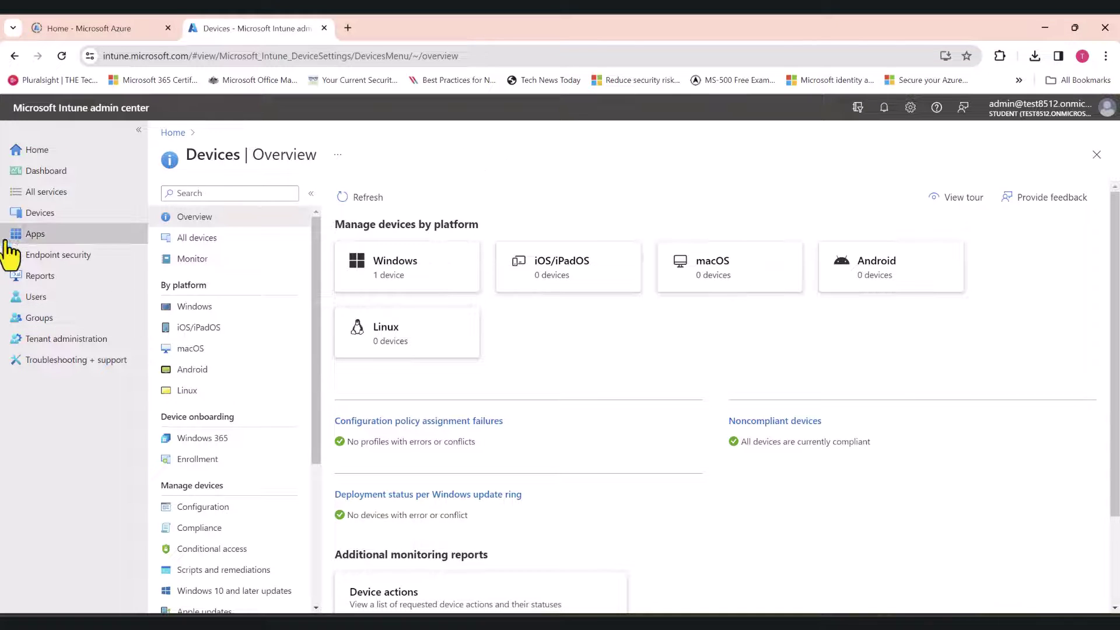
left_click(48, 215)
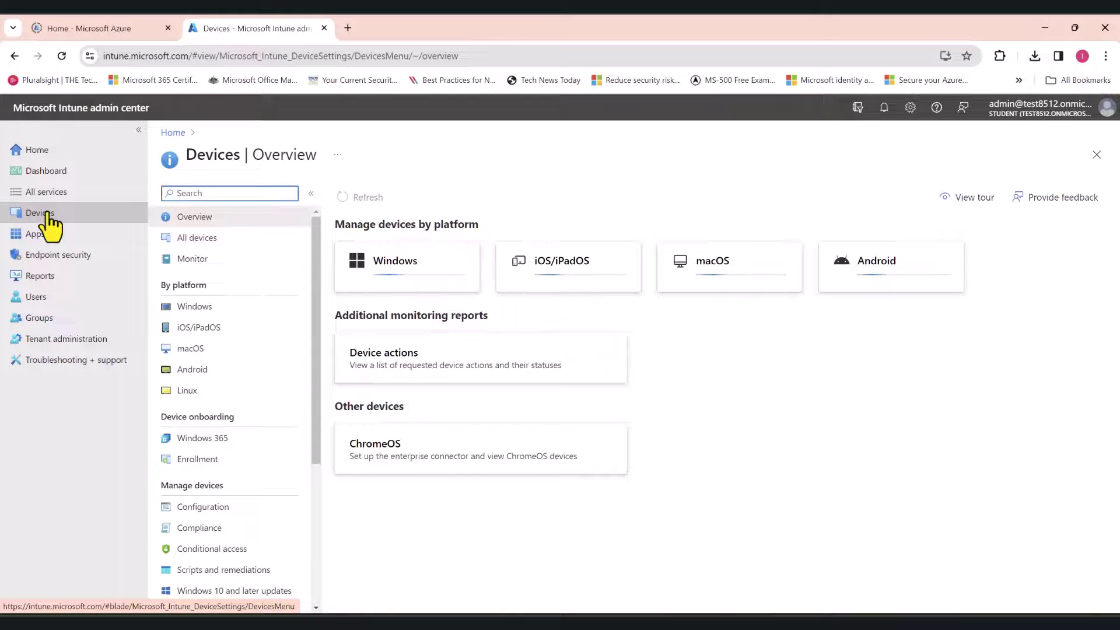
left_click(235, 308)
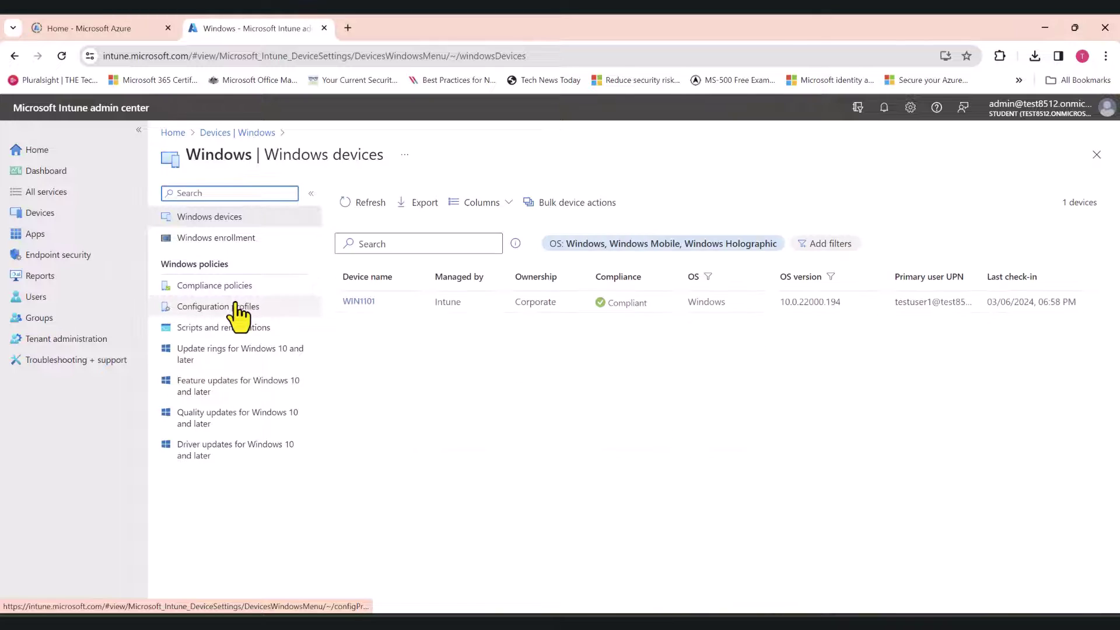
left_click(235, 308)
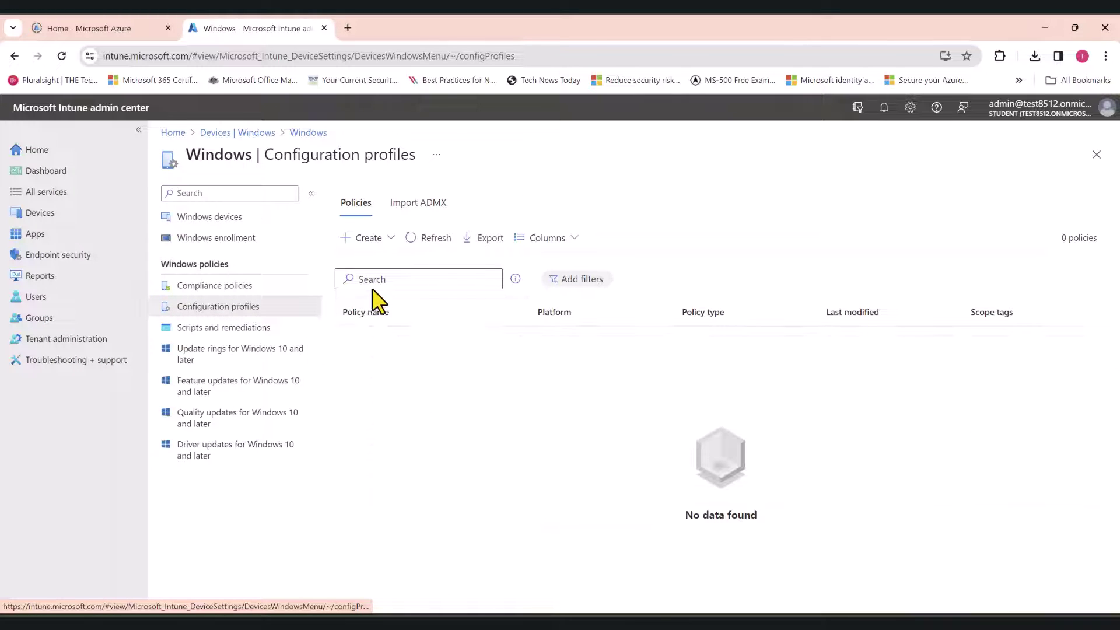
left_click(371, 241)
left_click(378, 263)
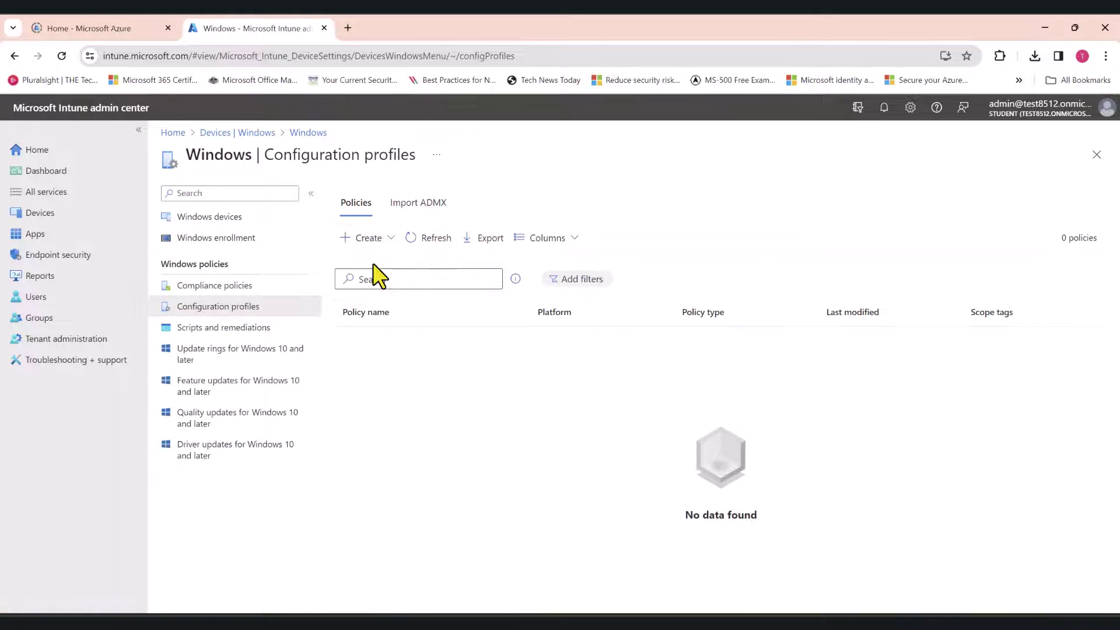
Step: Choose Windows 10 and later, profile type Templates, and create from the Custom template
left_click(825, 200)
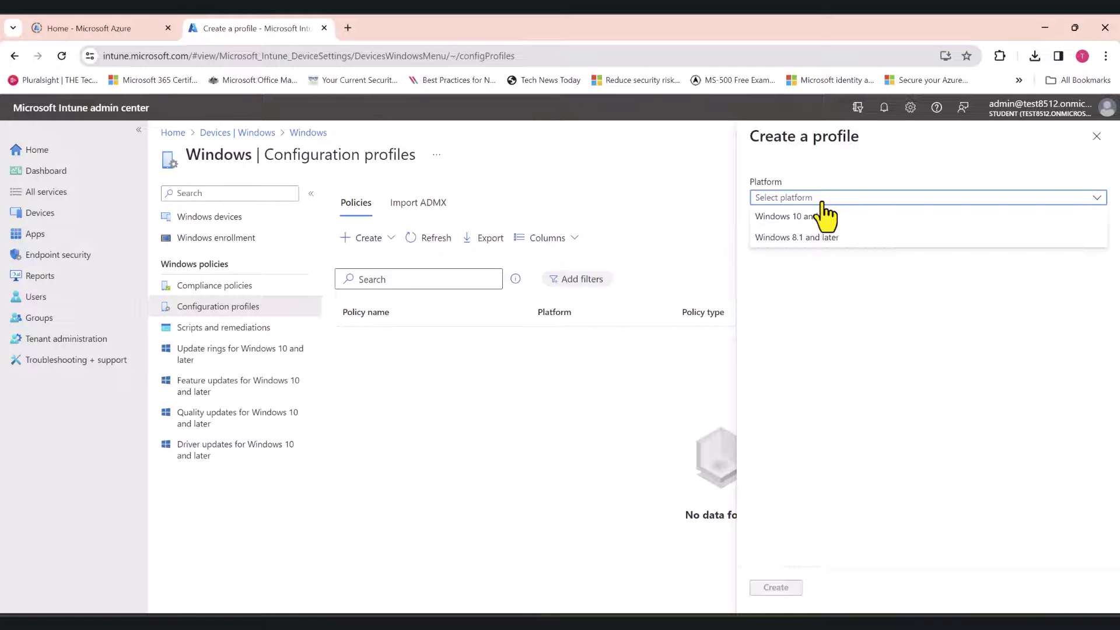
left_click(826, 218)
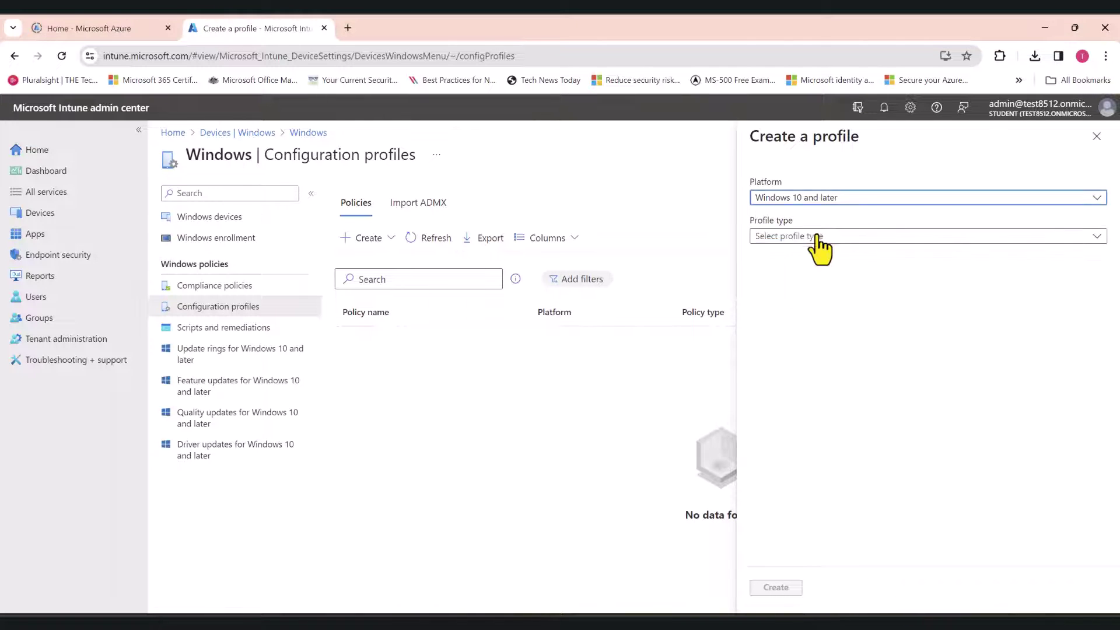
left_click(770, 237)
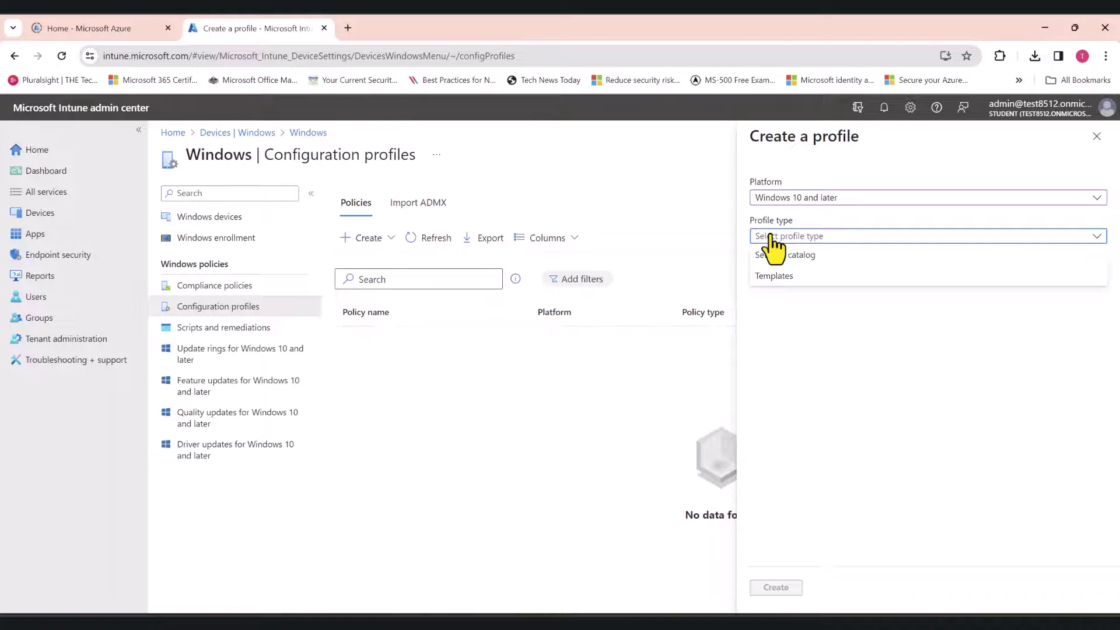
left_click(781, 276)
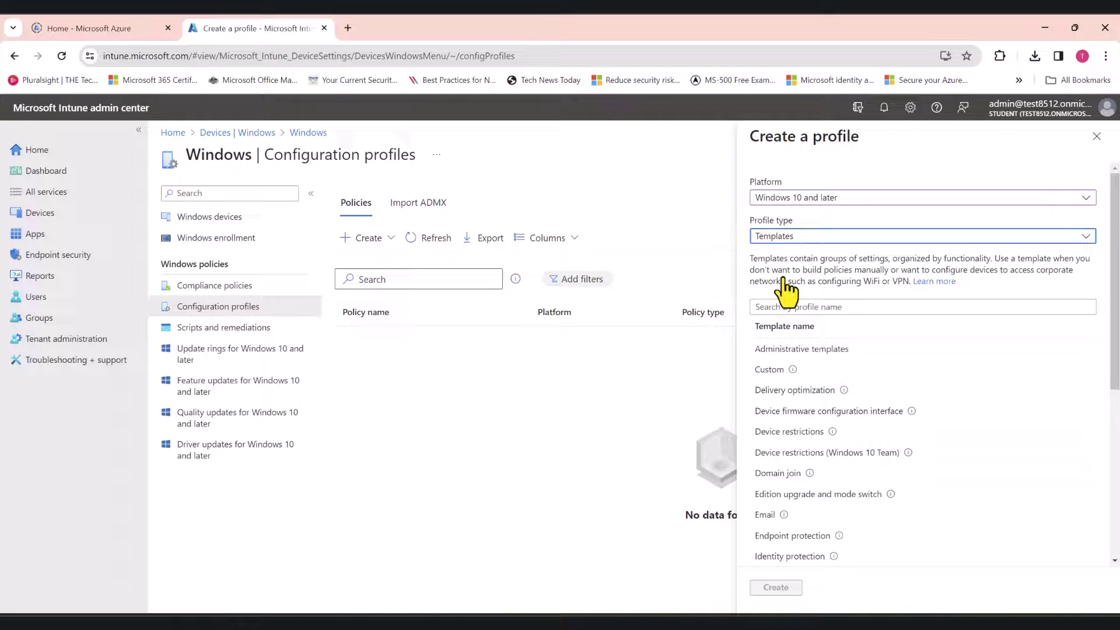
left_click(772, 373)
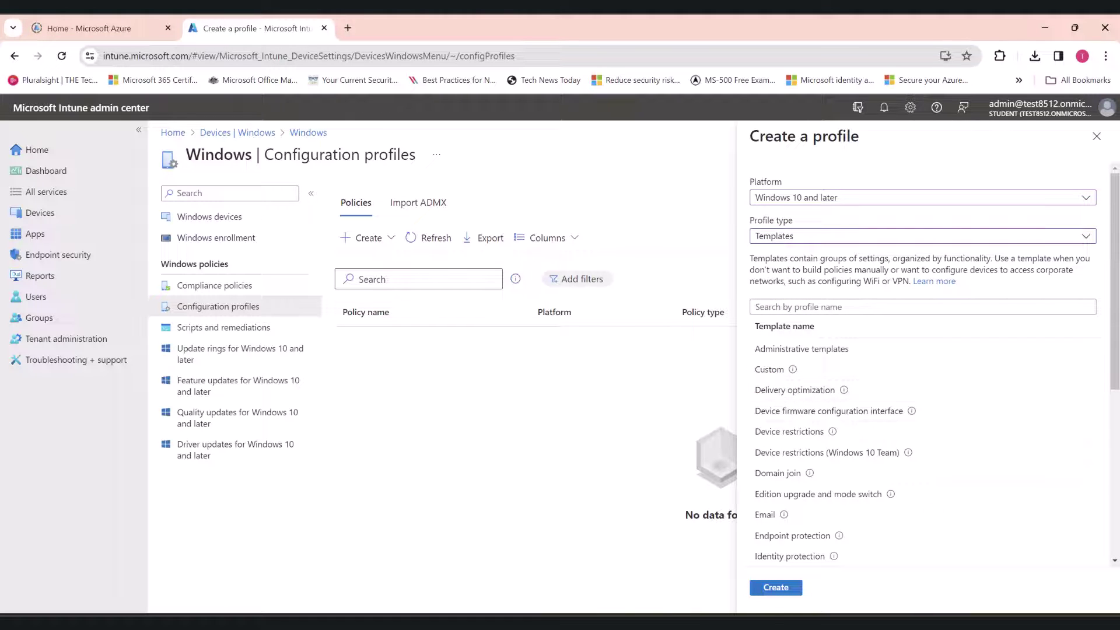
left_click(786, 589)
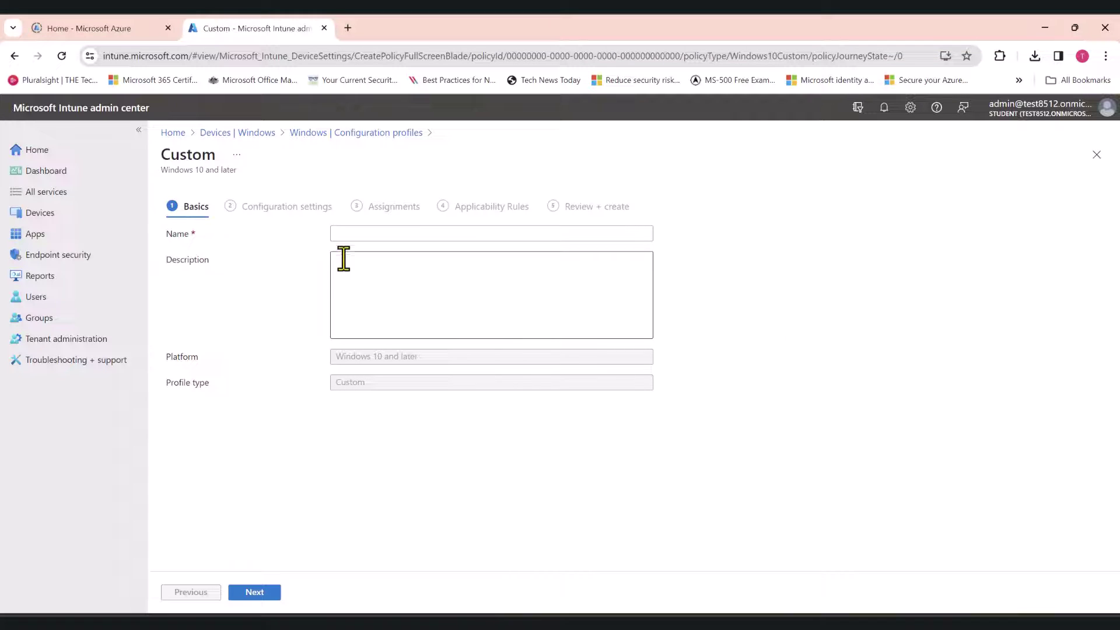
Step: Enter 'Deploy SelfSigned Cert' as the profile name and continue to Configuration settings
left_click(357, 234)
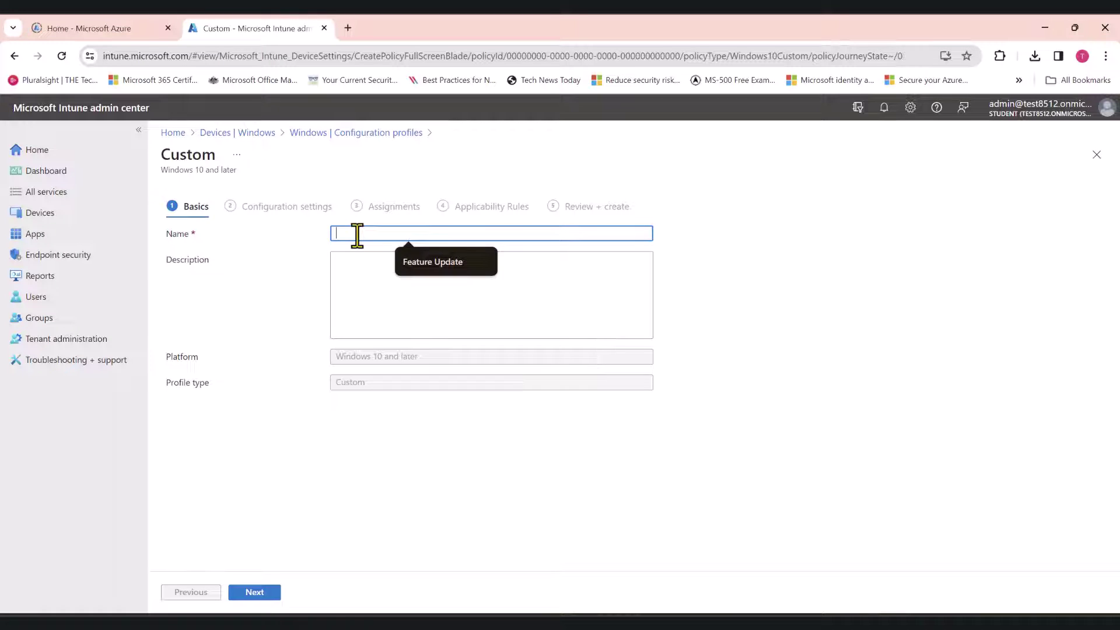
type("Deploy")
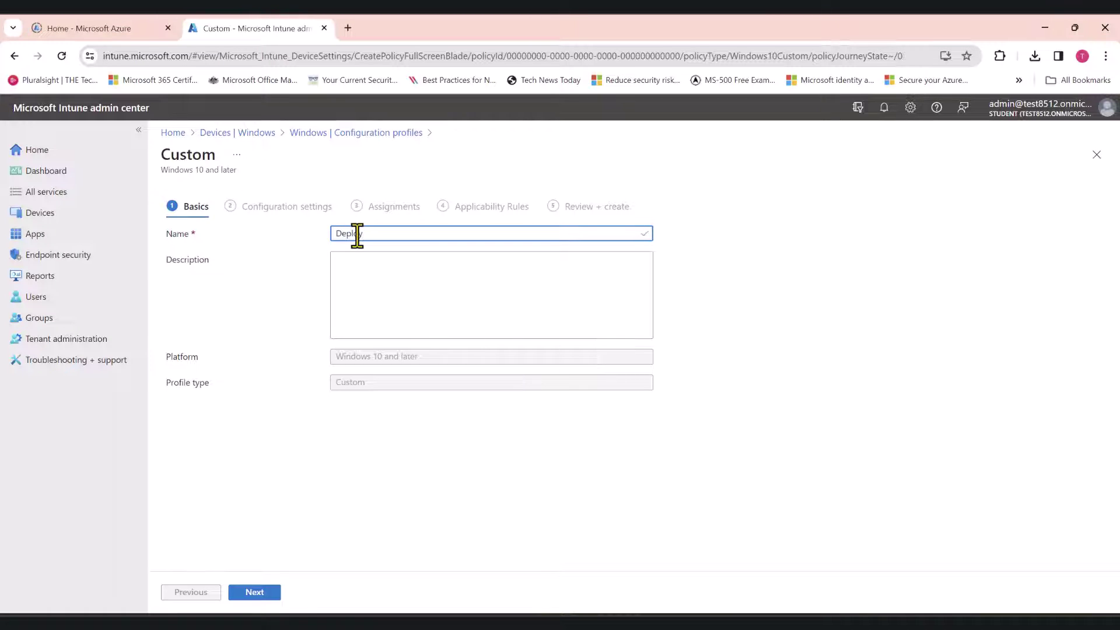
type(" SelfSf")
left_click(405, 274)
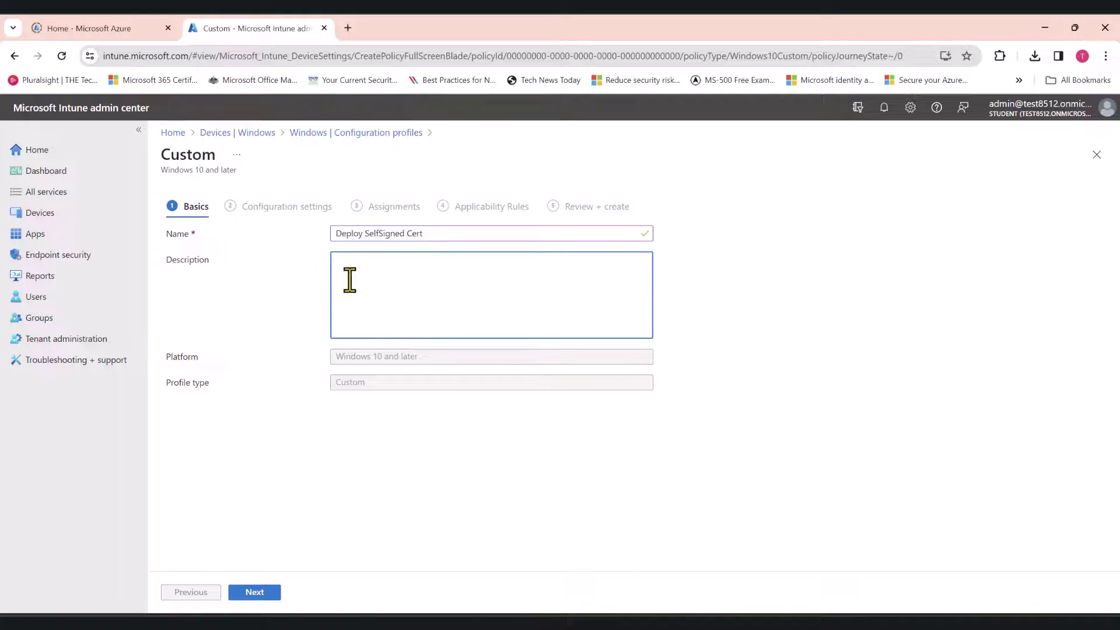
left_click(262, 593)
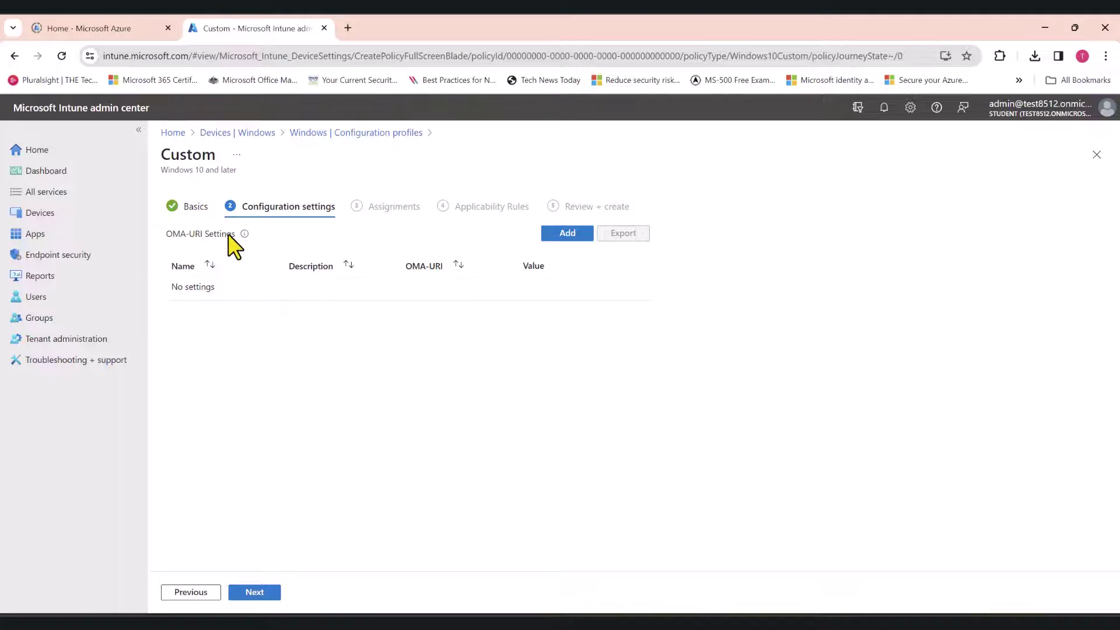
Step: Open an Add Row OMA-URI setting and place the Notepad notes beside it
left_click(567, 233)
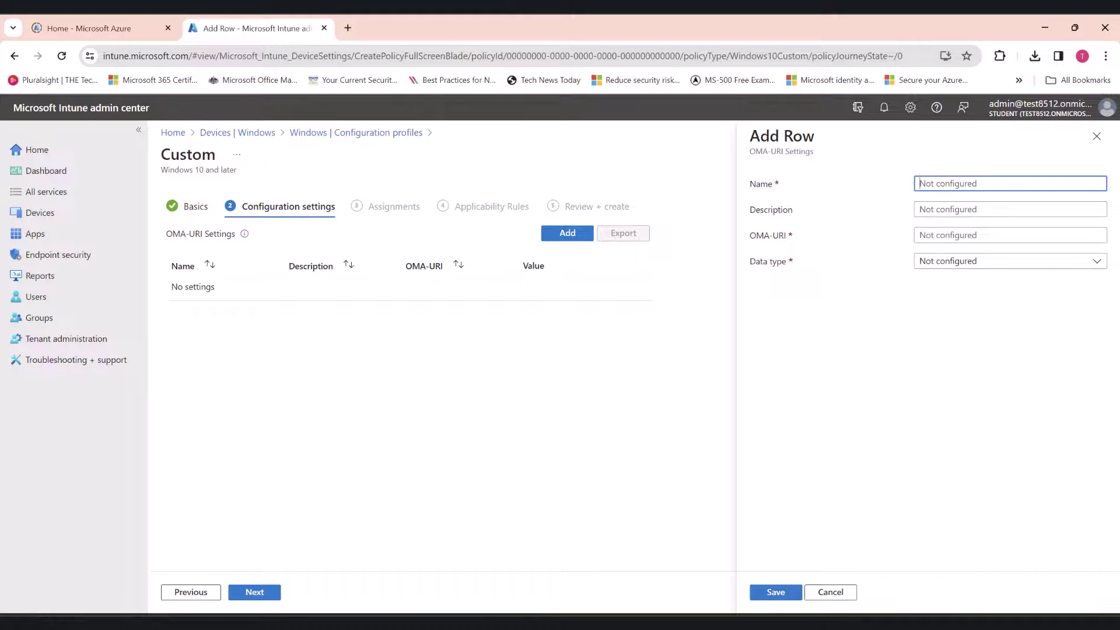
key("alt+Tab")
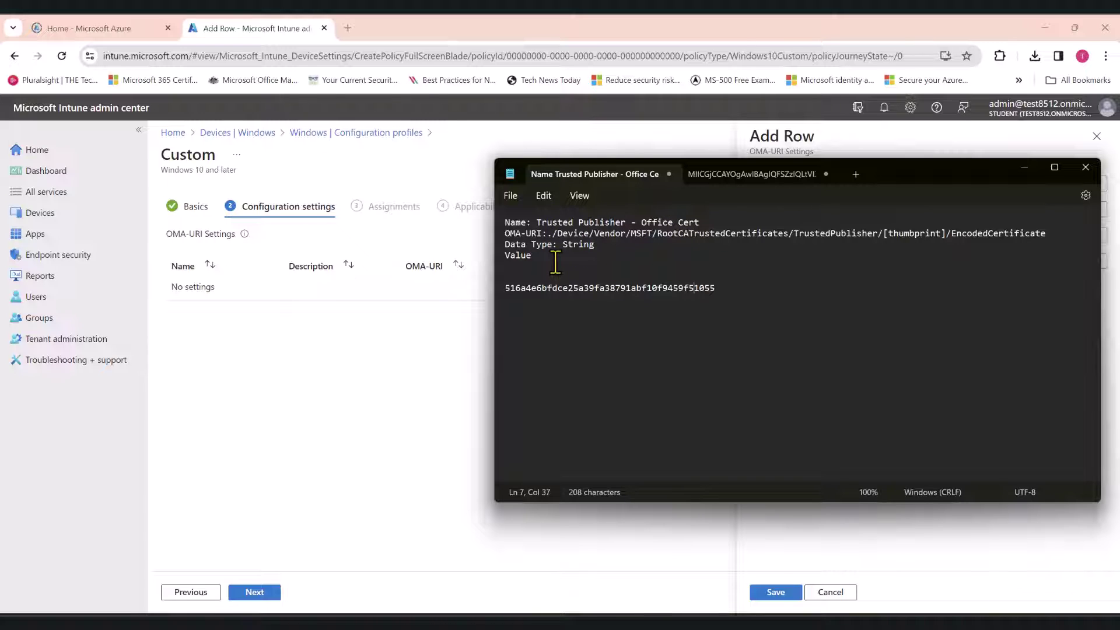
left_click_drag(532, 256, 505, 223)
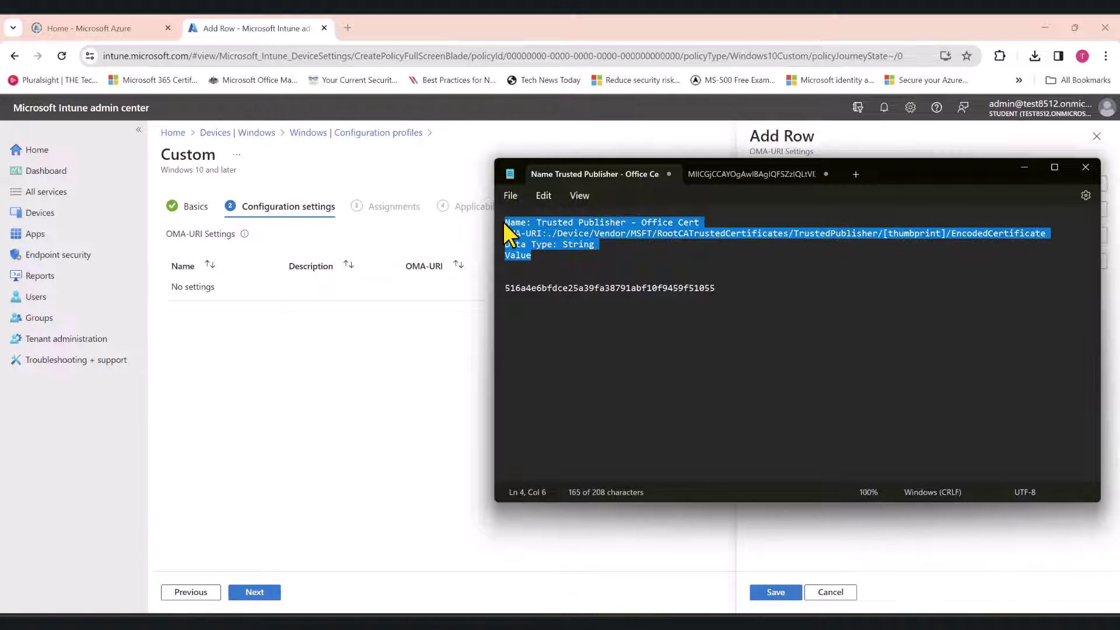
left_click(758, 302)
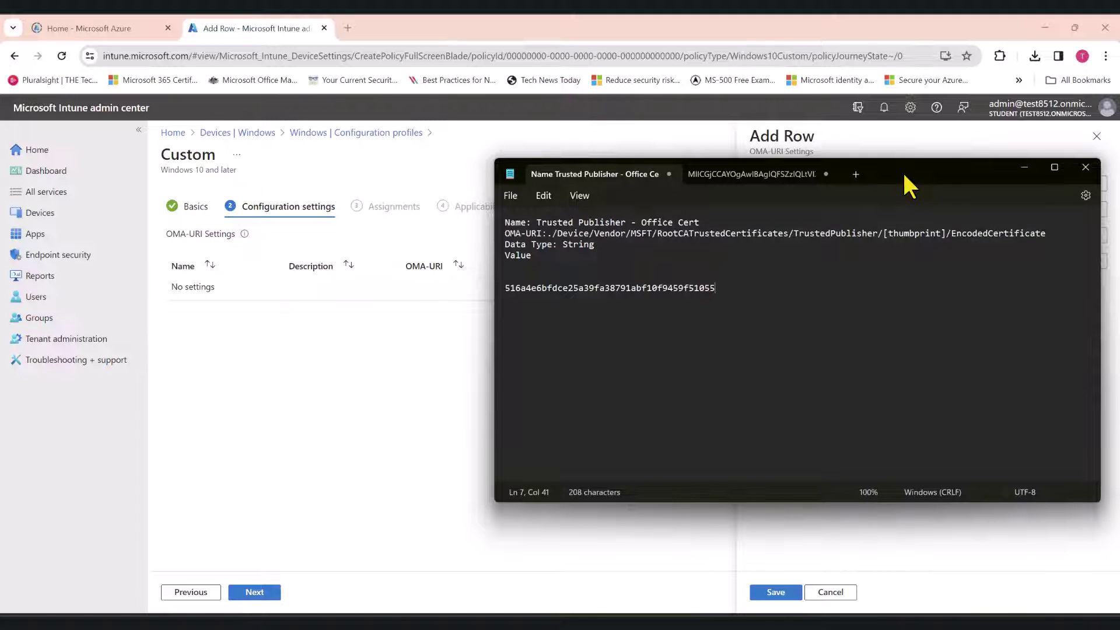
left_click_drag(904, 176, 530, 133)
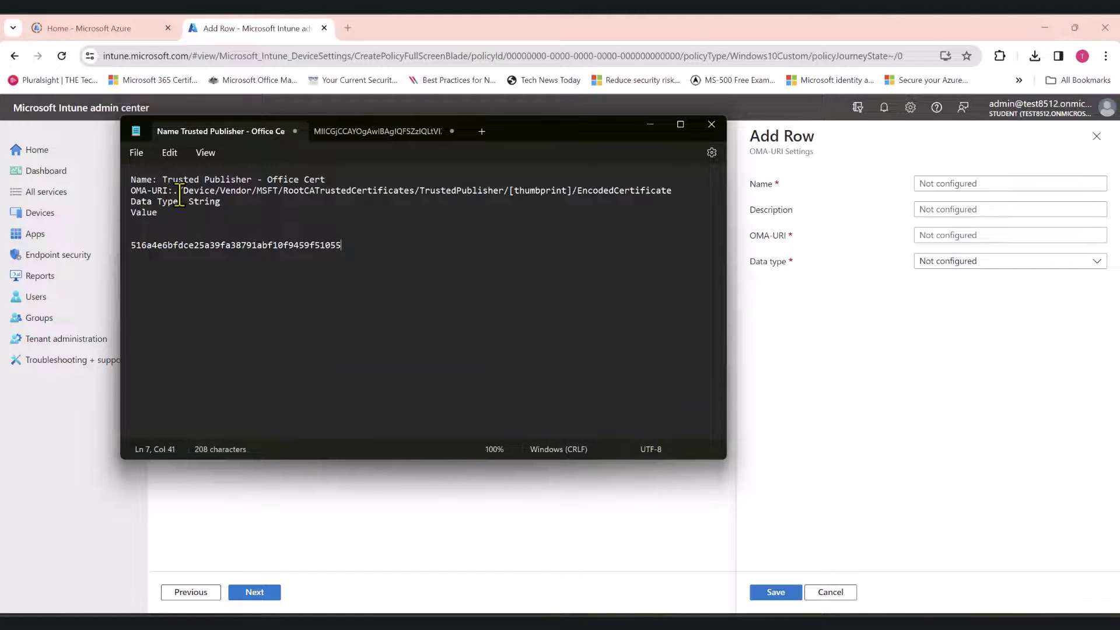
Step: Locate the OMA-URI path line in the notes
left_click_drag(173, 191, 373, 203)
left_click_drag(502, 199, 675, 188)
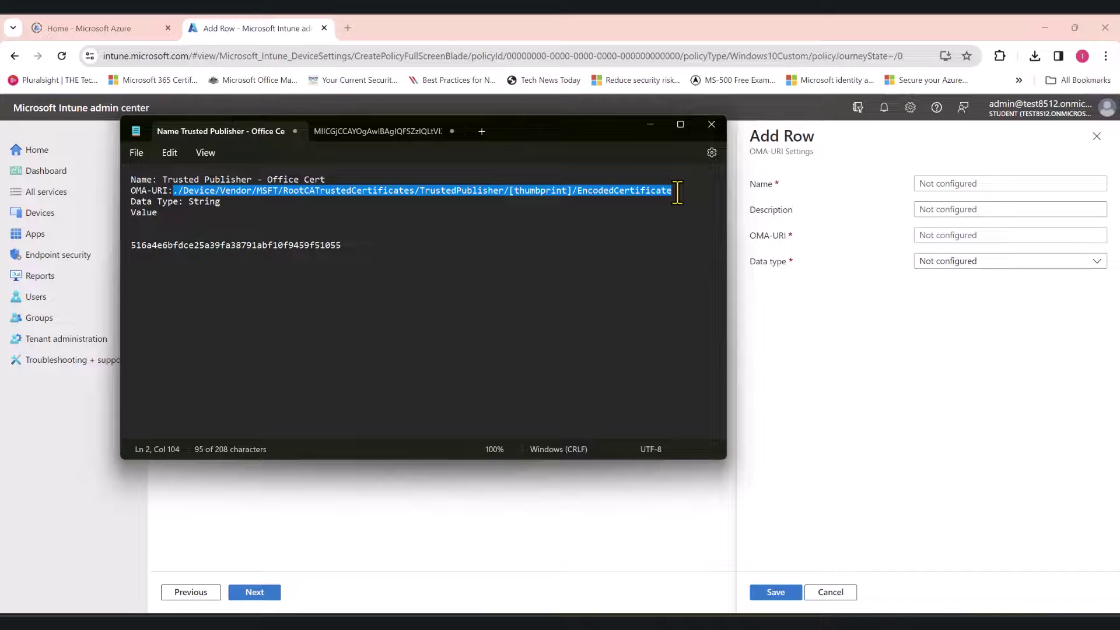
left_click(243, 210)
left_click_drag(237, 205, 196, 197)
left_click(163, 215)
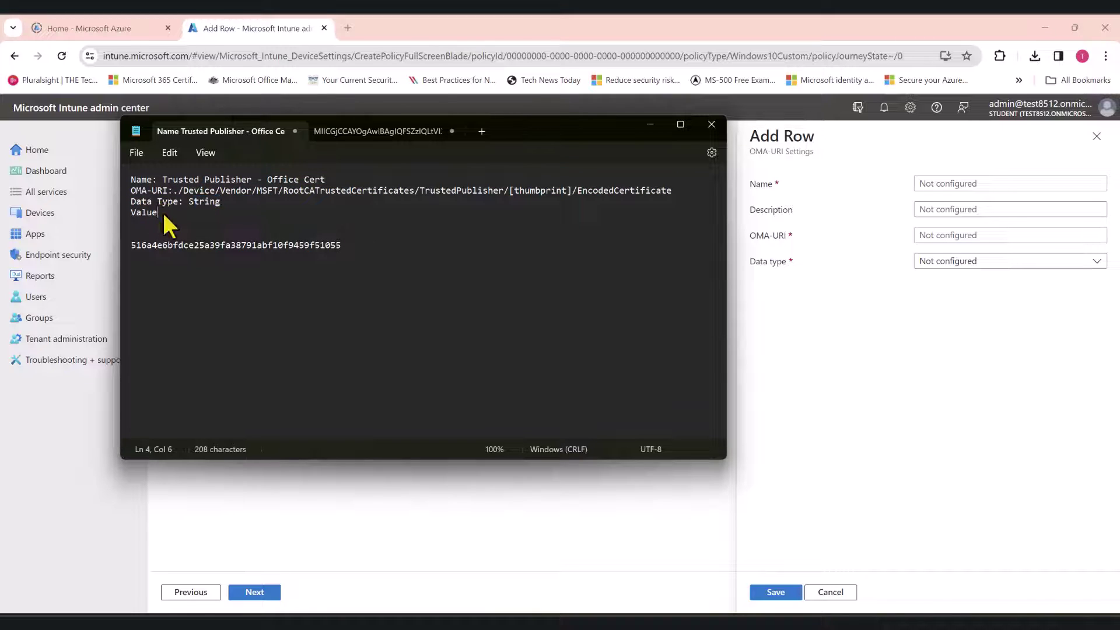
Step: Review the encoded certificate tab, then return to the Trusted Publisher notes
left_click(378, 132)
left_click(398, 248)
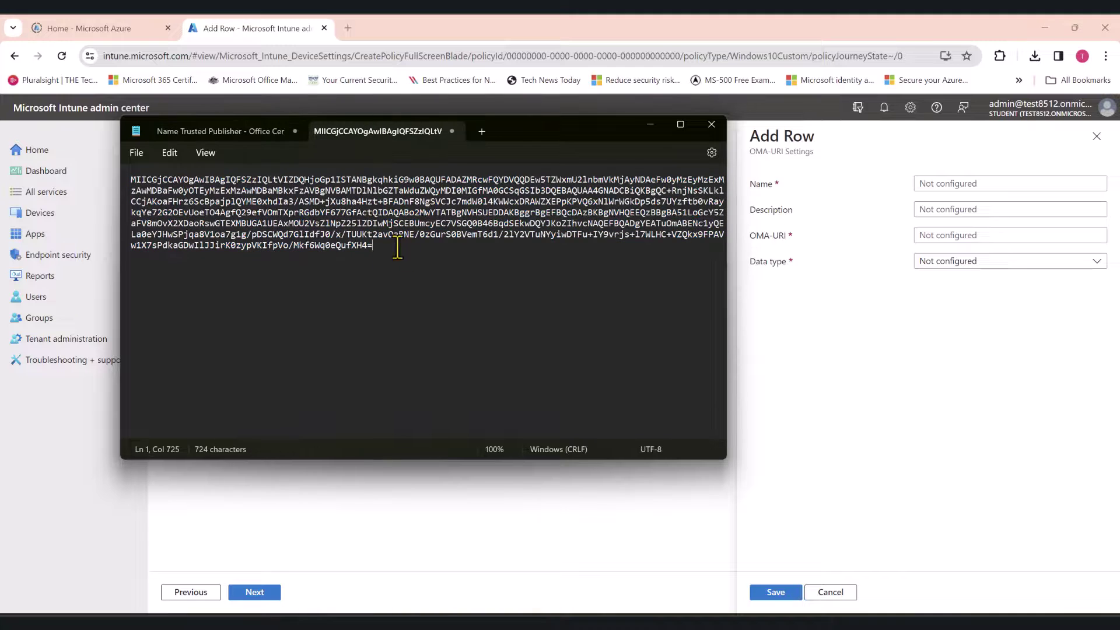
left_click_drag(397, 248, 131, 182)
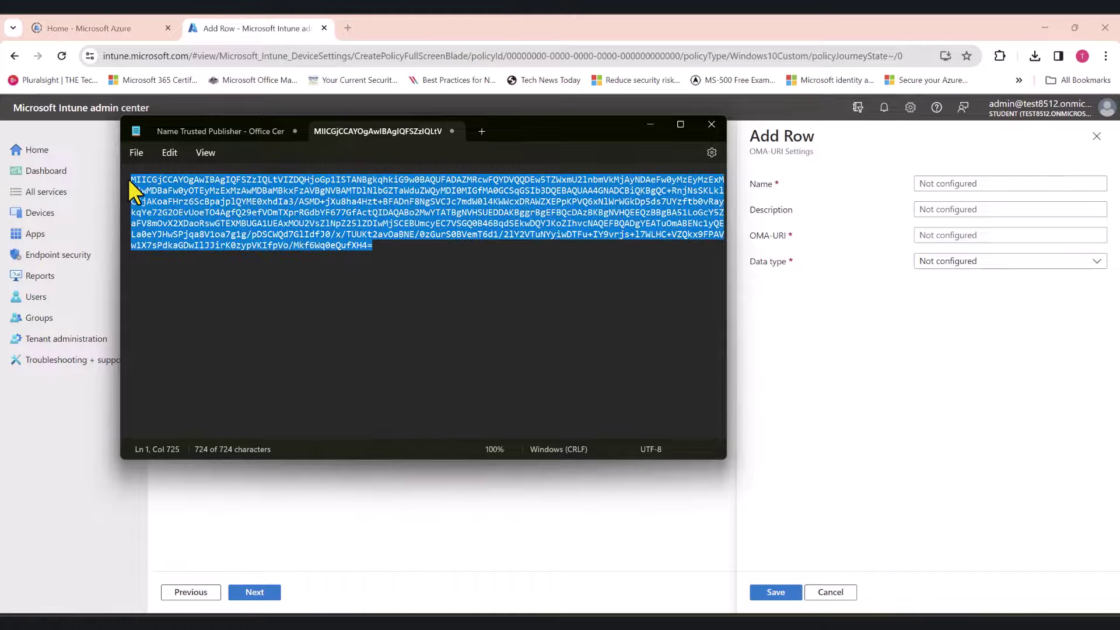
left_click(412, 265)
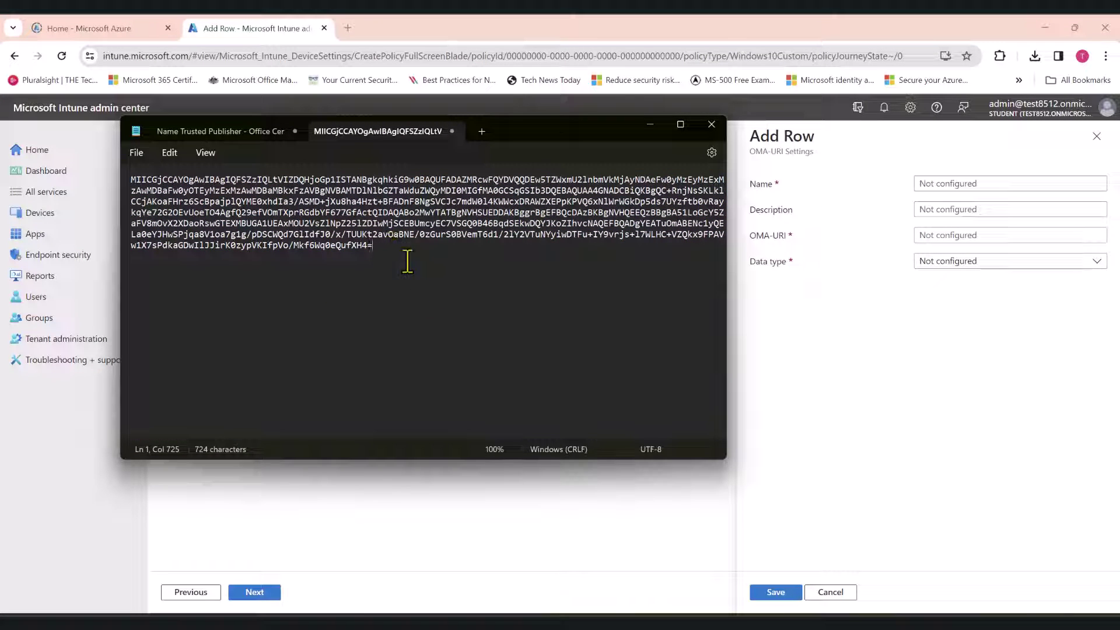
left_click(223, 131)
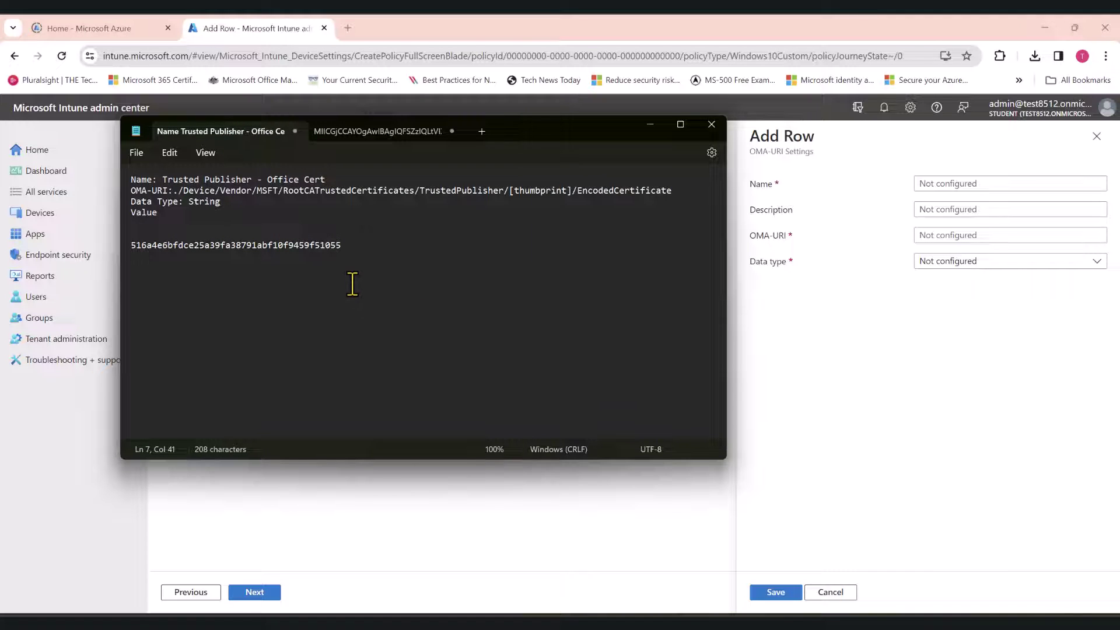
Step: Copy 'Trusted Publisher - Office Cert' from the notes into the row's Name field
left_click_drag(326, 180, 162, 175)
right_click(162, 175)
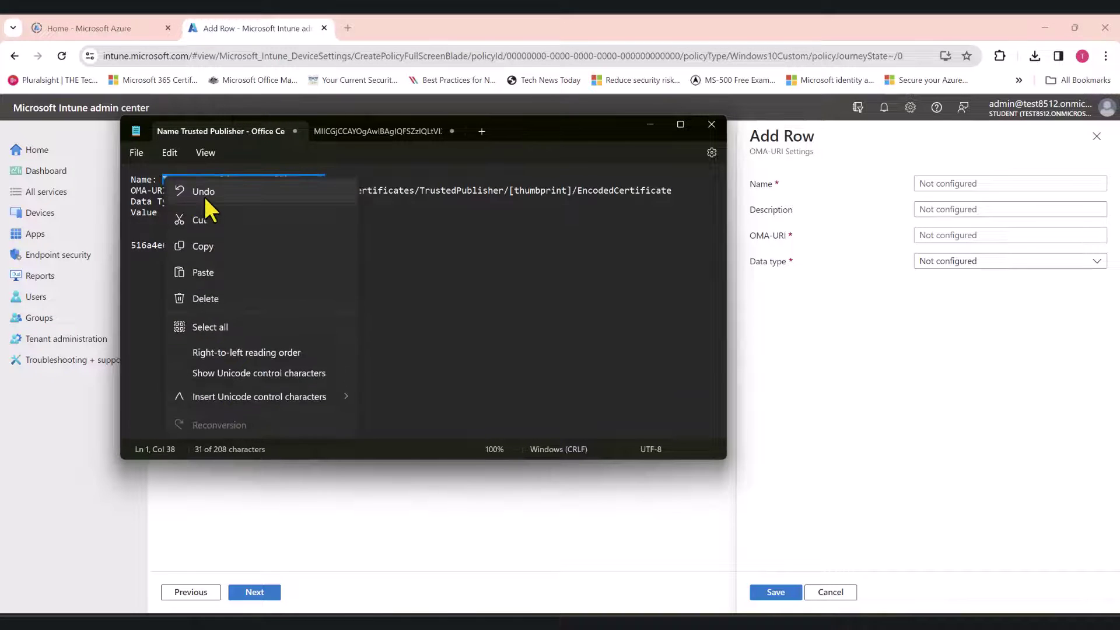
left_click(204, 246)
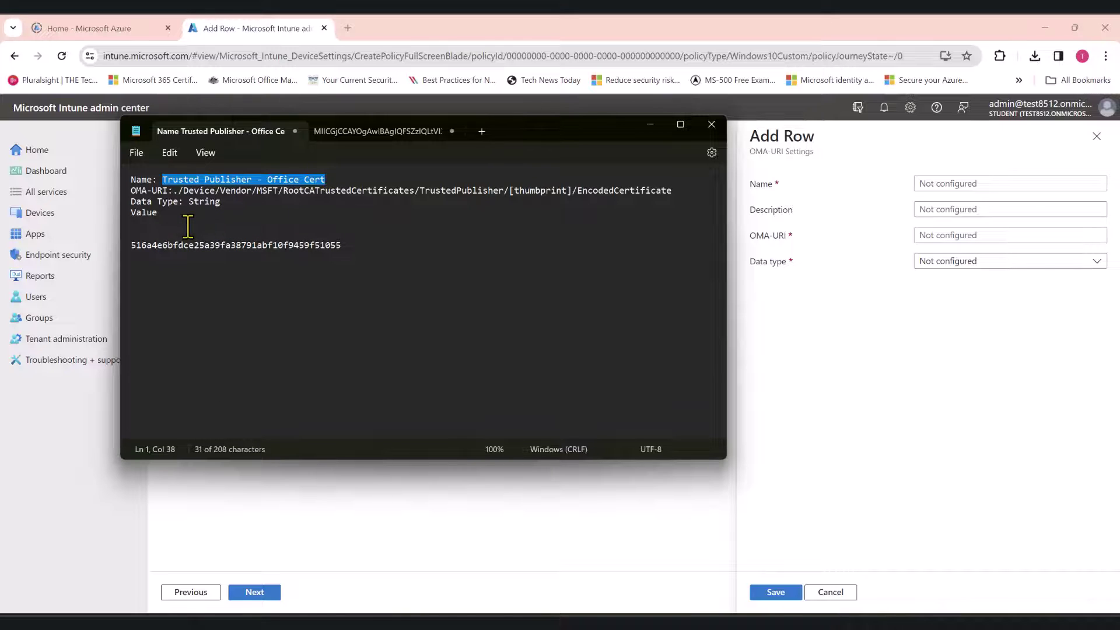
left_click_drag(153, 223, 121, 175)
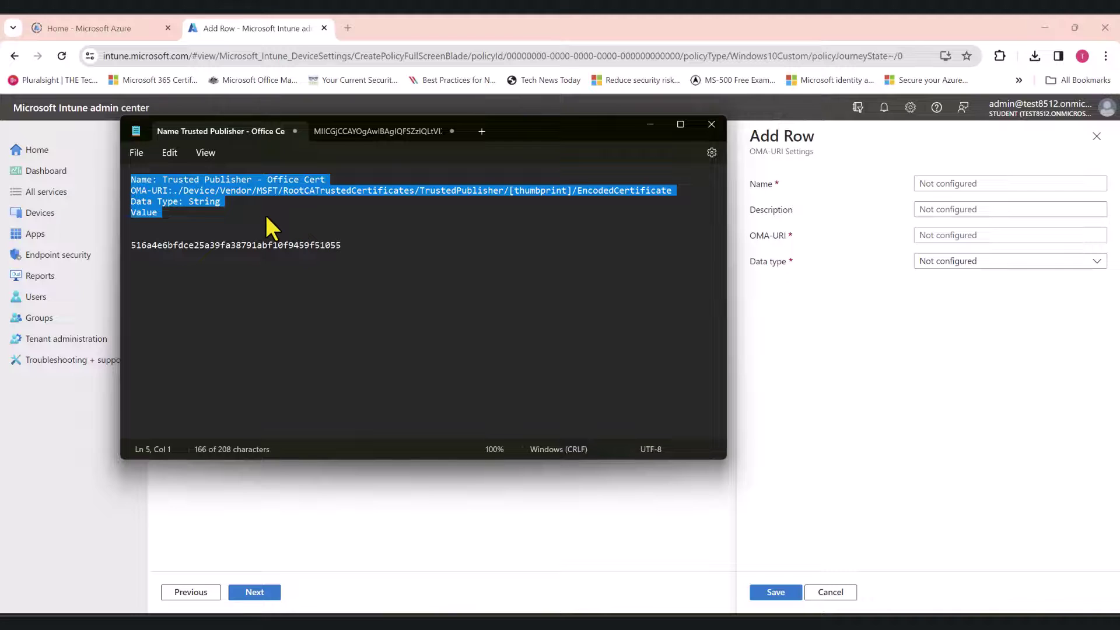
right_click(943, 183)
left_click(793, 313)
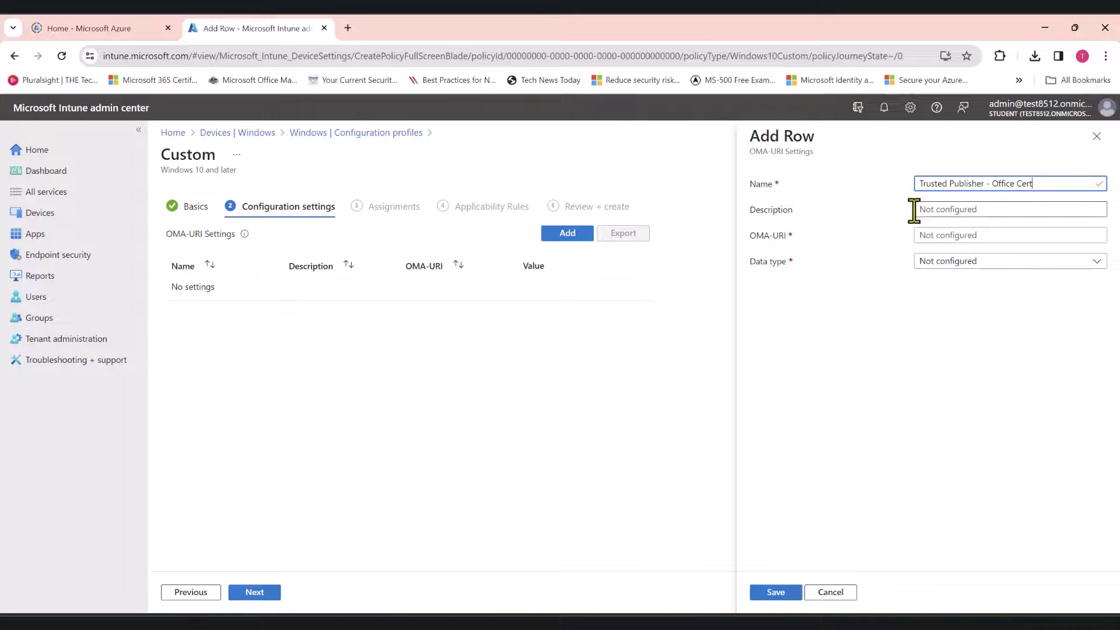
left_click(932, 210)
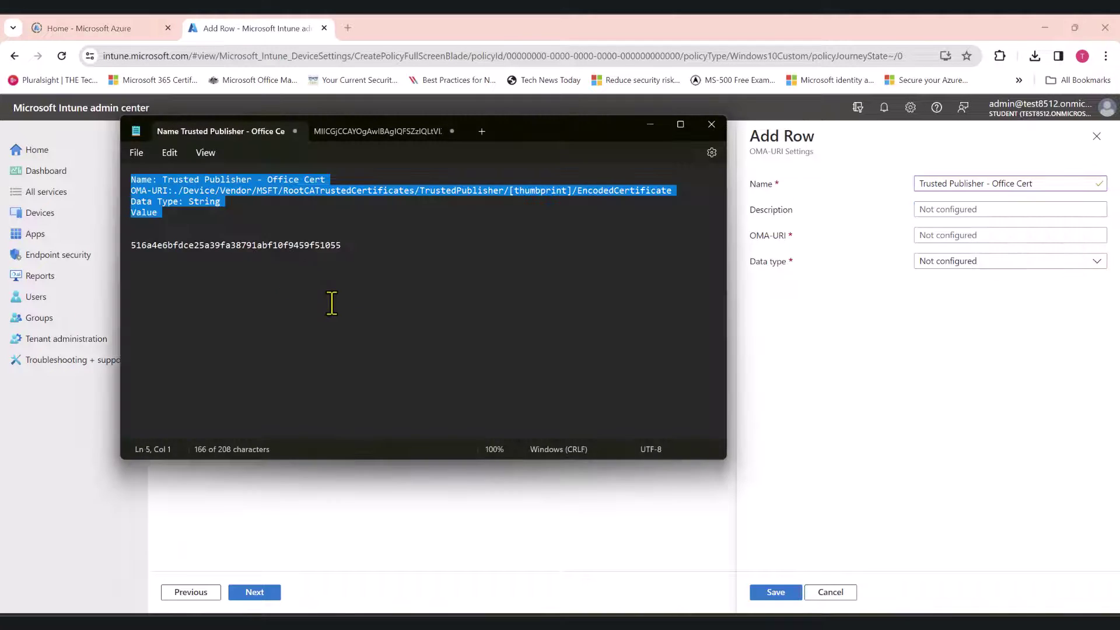
Step: Delete the [thumbprint] placeholder from the OMA-URI path in the notes
left_click(386, 251)
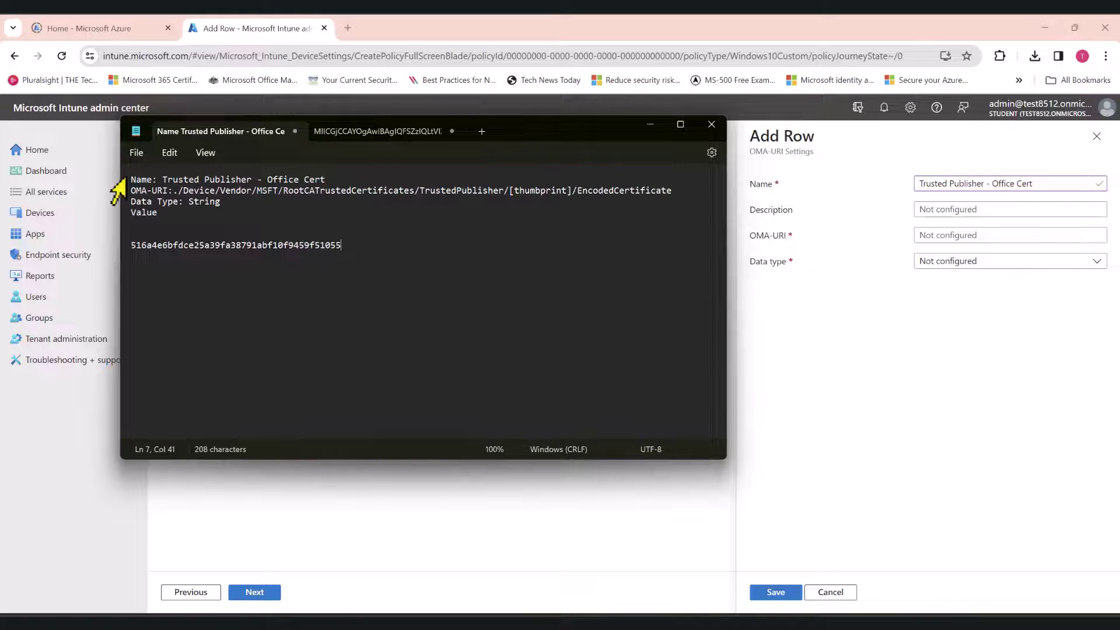
left_click_drag(173, 193, 644, 187)
right_click(644, 188)
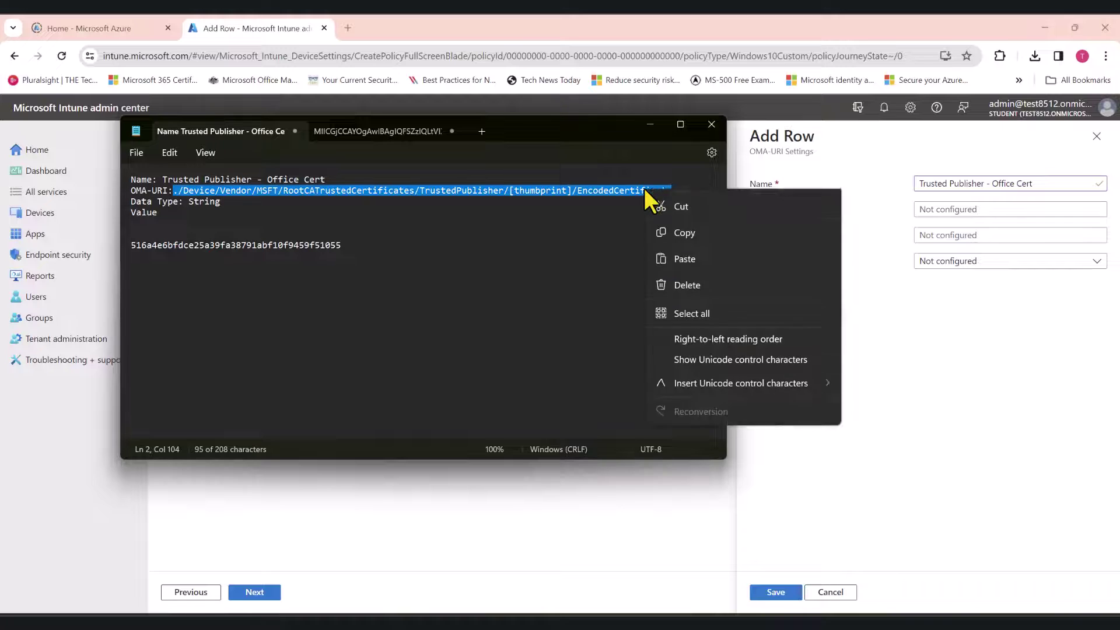
left_click(574, 192)
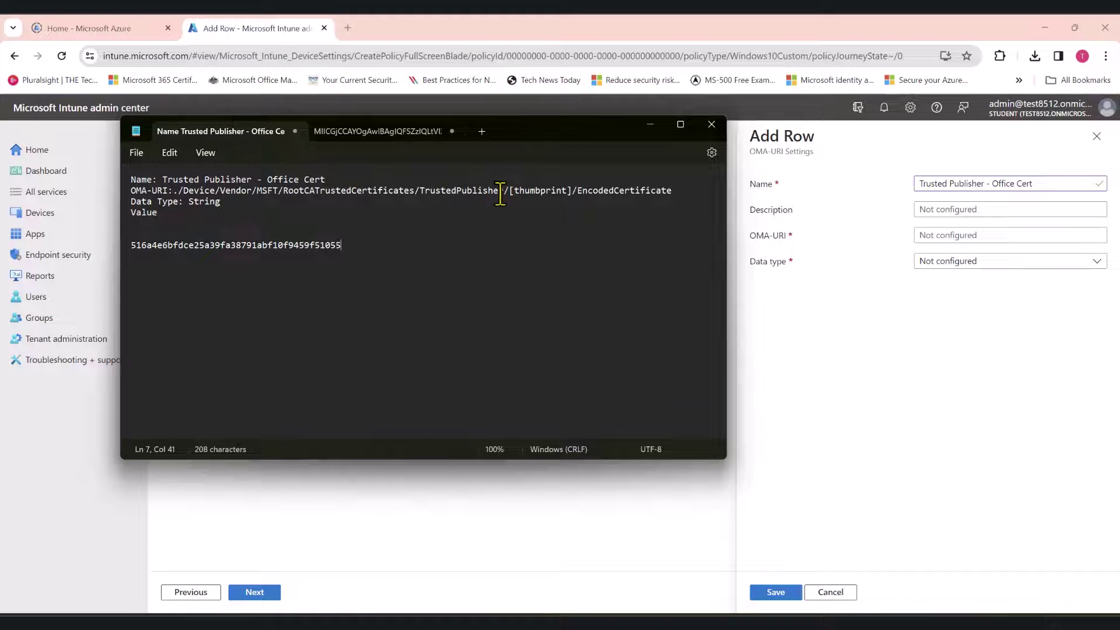
left_click_drag(509, 193, 571, 193)
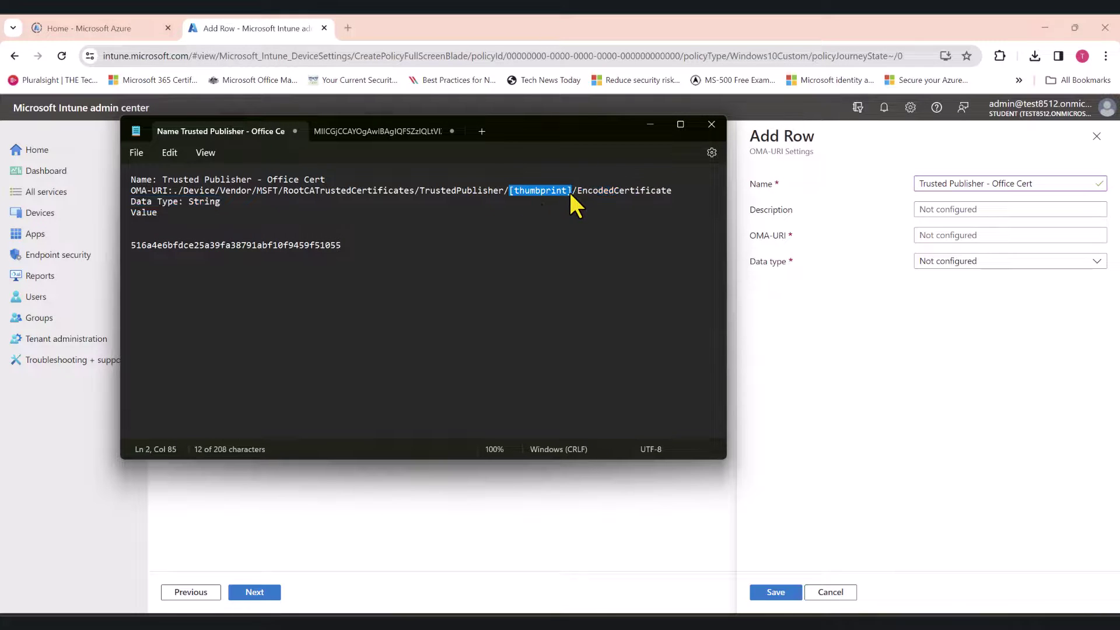
key("ctrl+End")
left_click(570, 193)
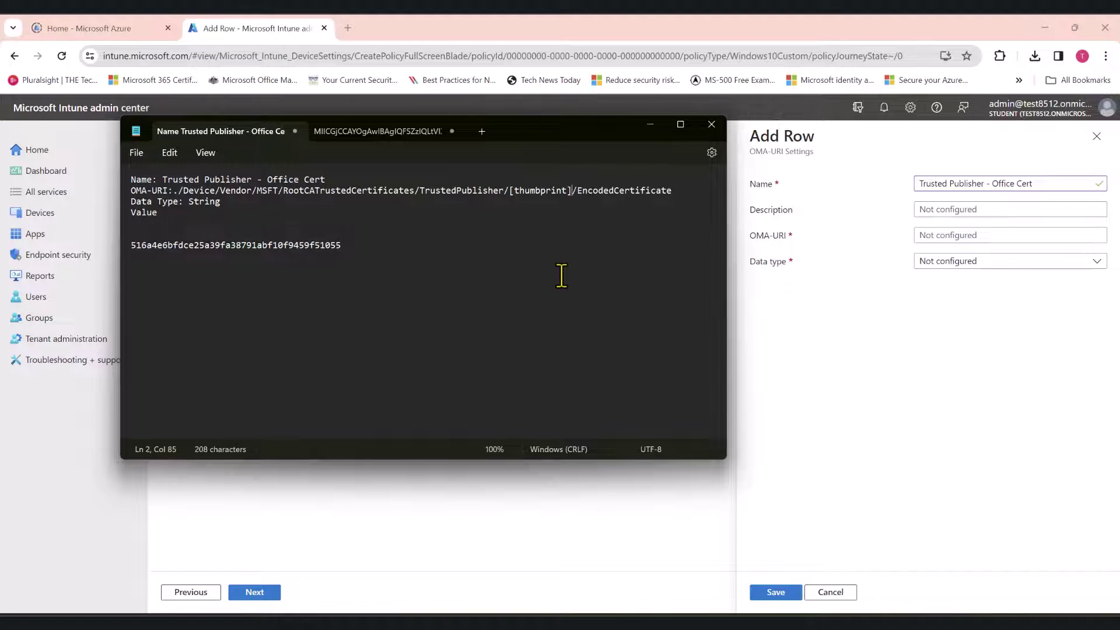
key("BackSpace")
key("BackSpace")
key("BackSpace")
key("BackSpace")
key("BackSpace")
key("BackSpace")
key("BackSpace")
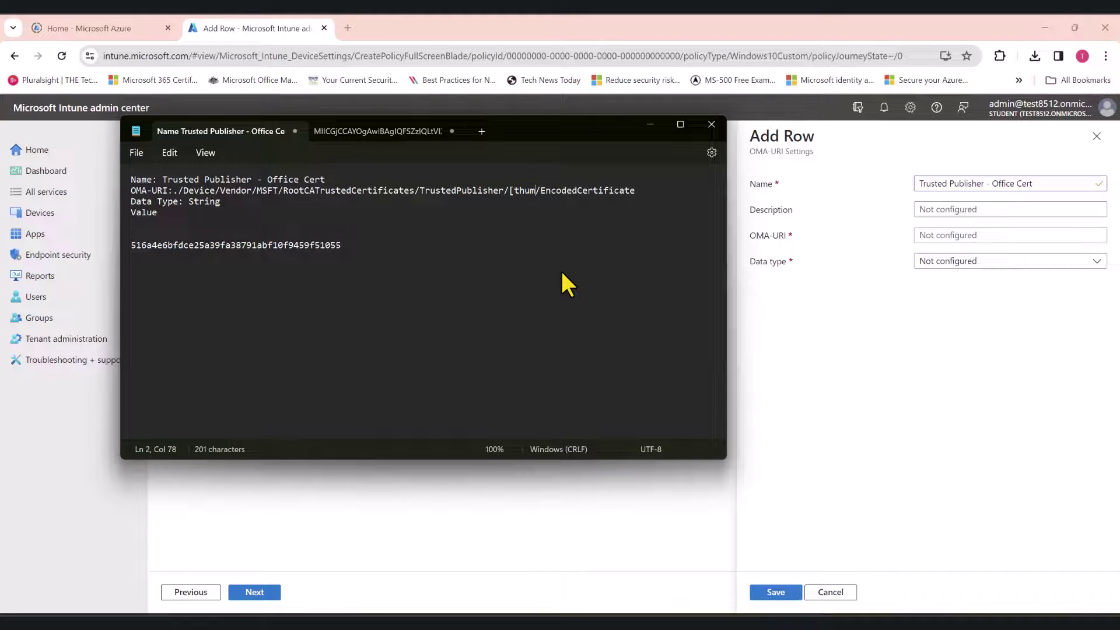
key("BackSpace")
key("BackSpace")
key("BackSpace")
key("BackSpace")
key("BackSpace")
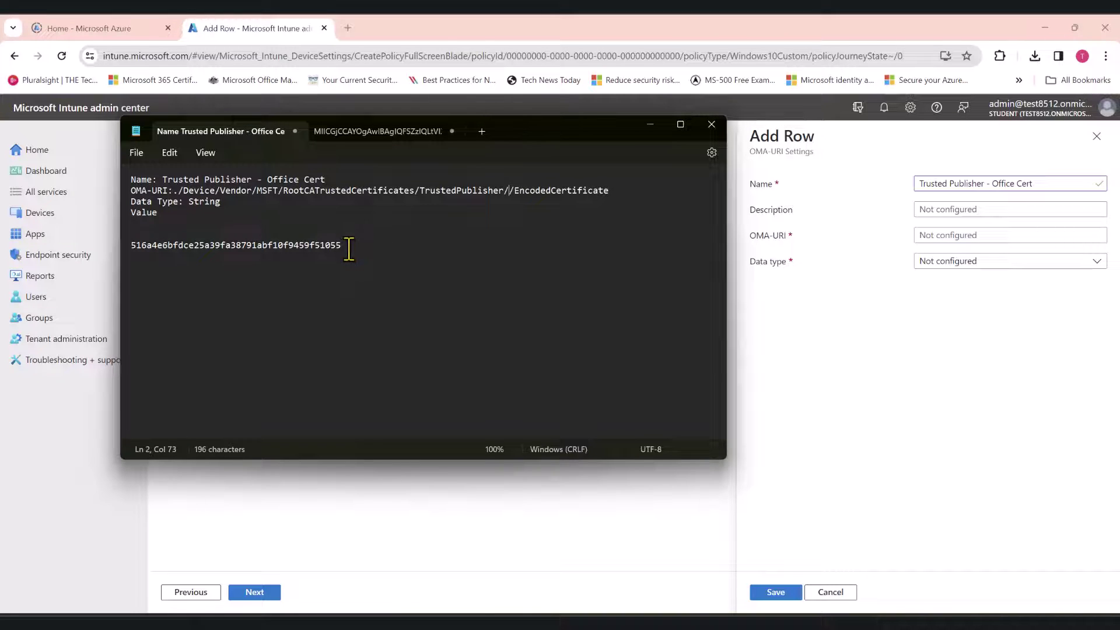
Step: Copy the hex thumbprint and paste it into the OMA-URI path
left_click_drag(348, 245, 122, 245)
right_click(135, 245)
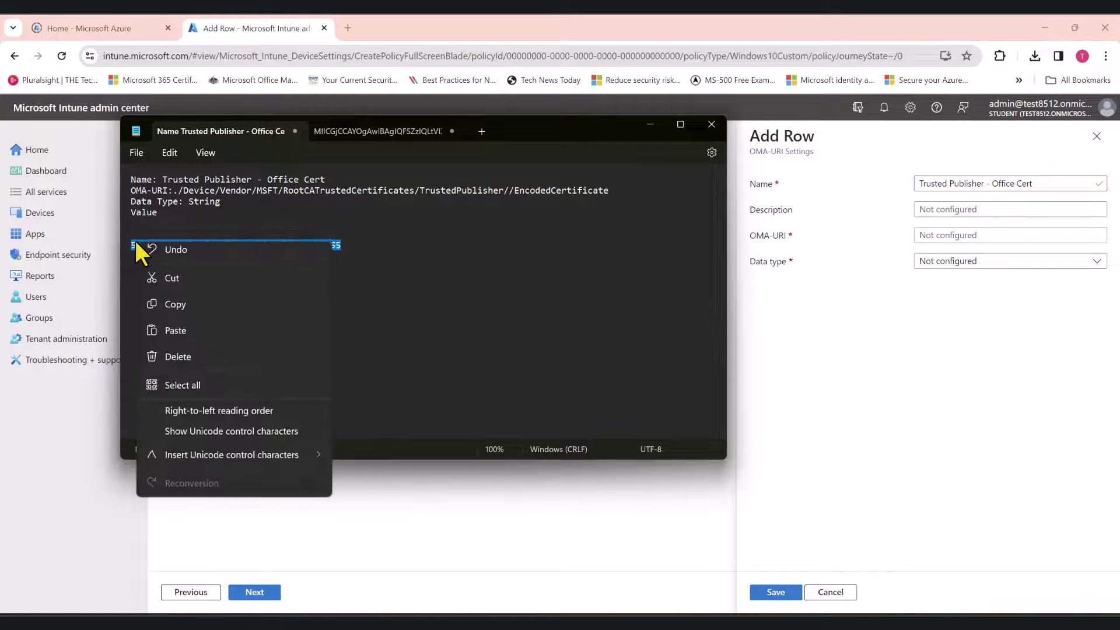
left_click(186, 306)
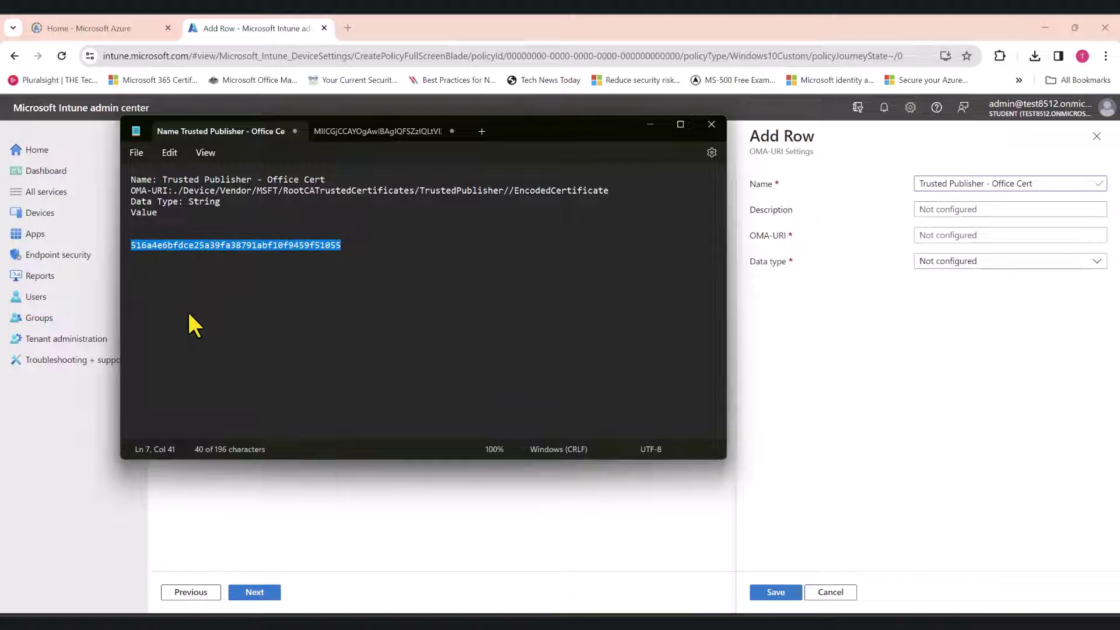
left_click(509, 191)
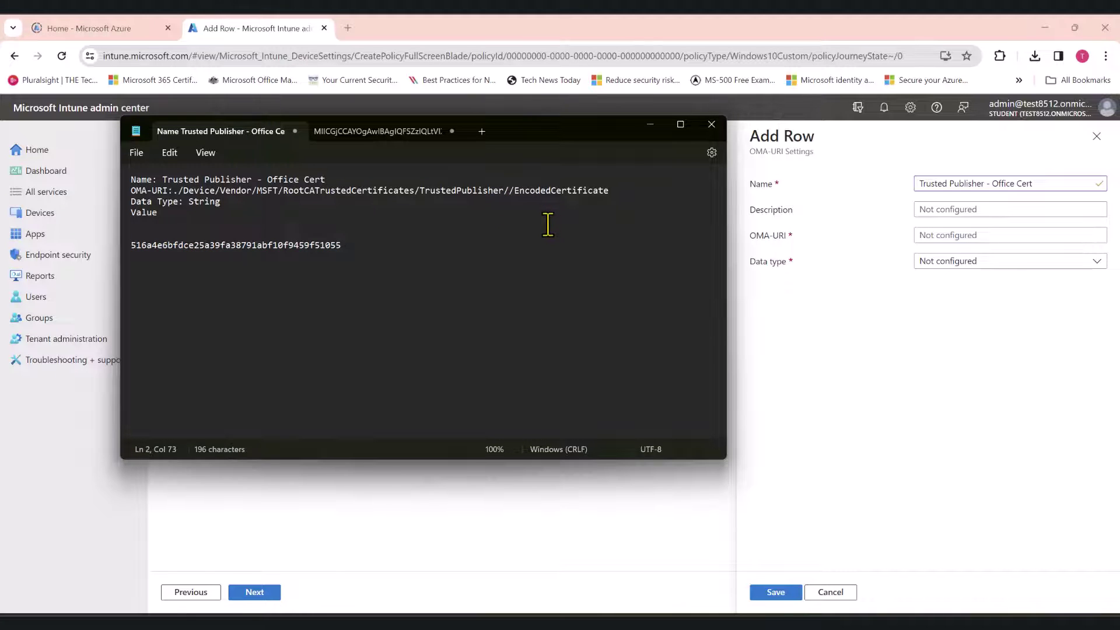
key("ctrl+v")
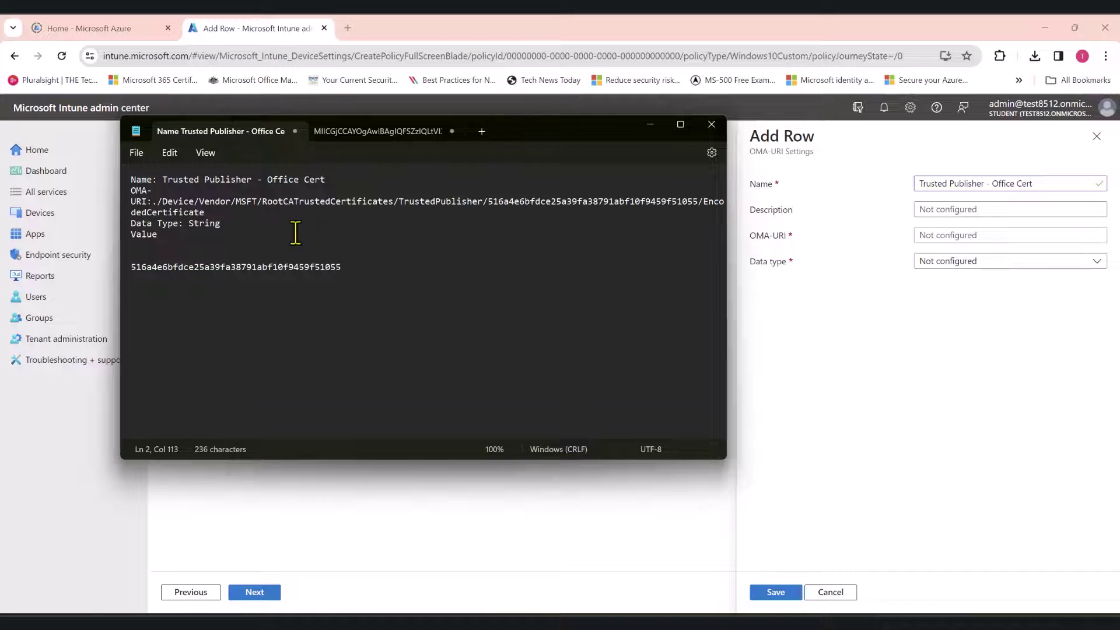
left_click_drag(152, 203, 744, 213)
Step: Copy the completed OMA-URI path and minimize Notepad
left_click(681, 125)
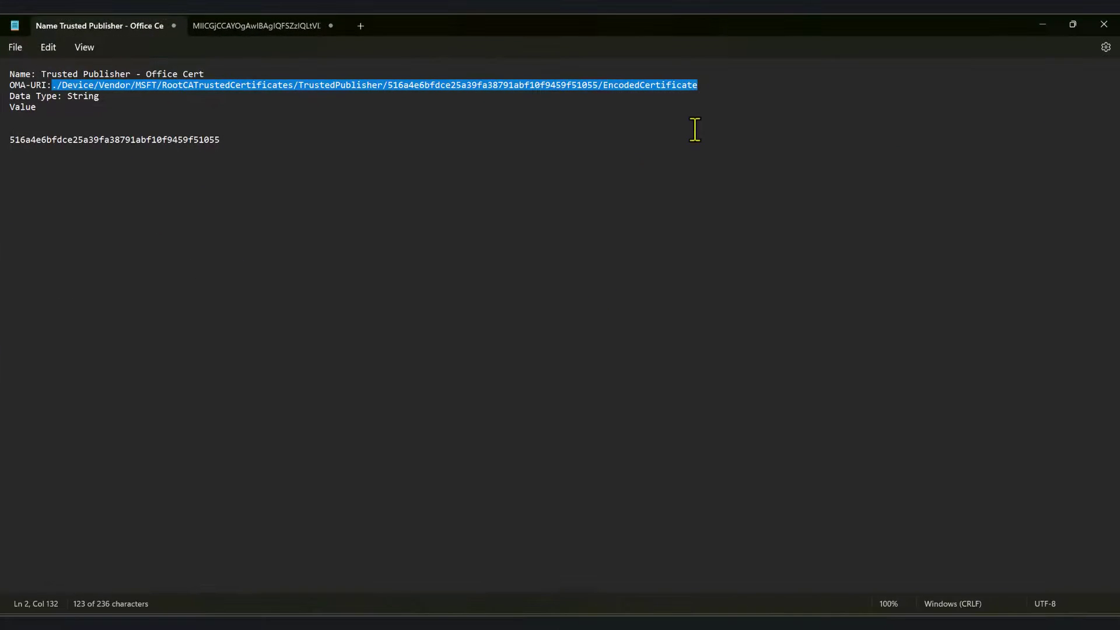
right_click(91, 84)
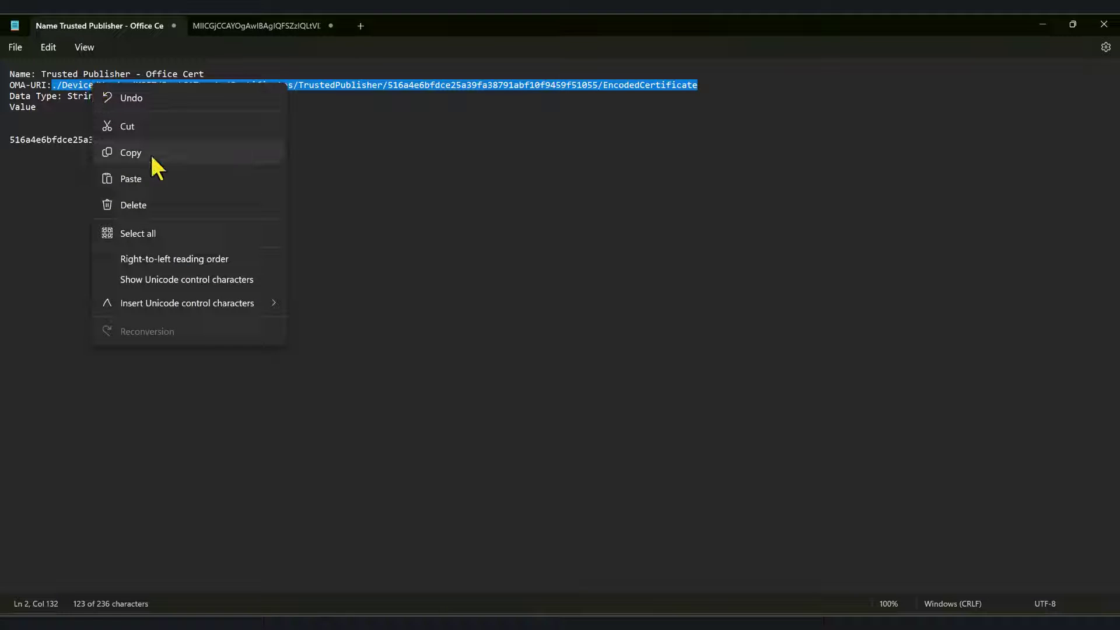
left_click(128, 152)
left_click(127, 151)
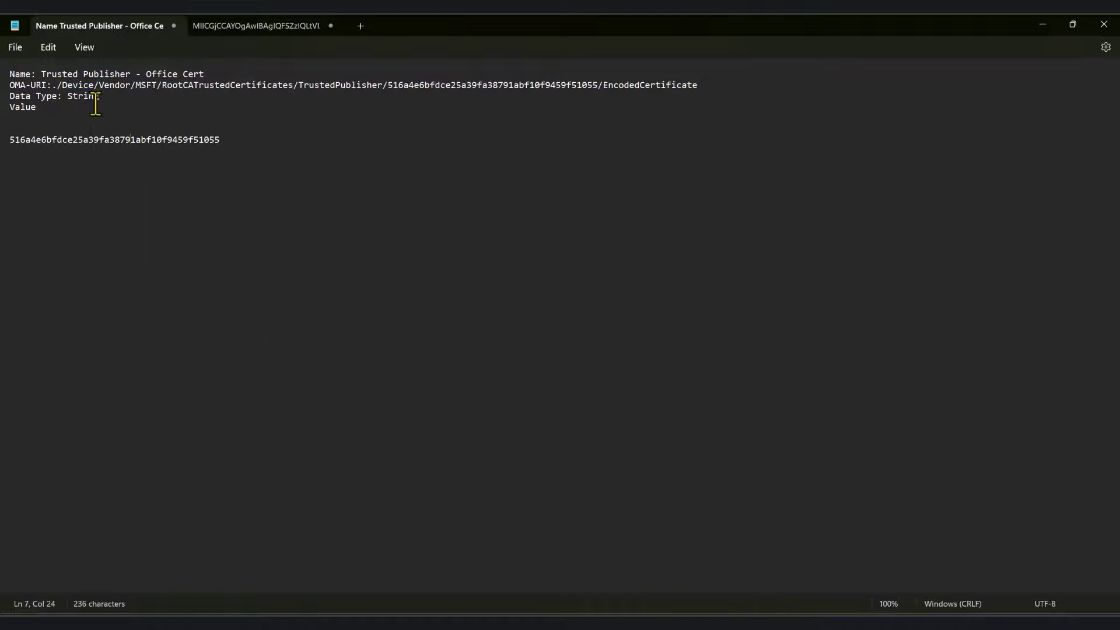
left_click_drag(54, 85, 706, 88)
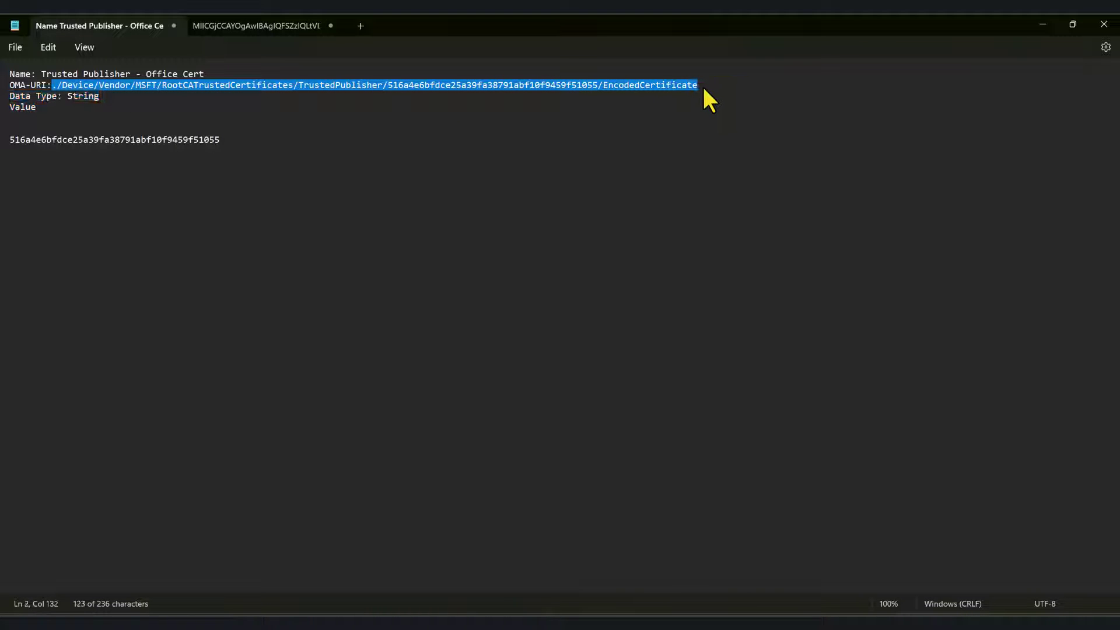
right_click(692, 85)
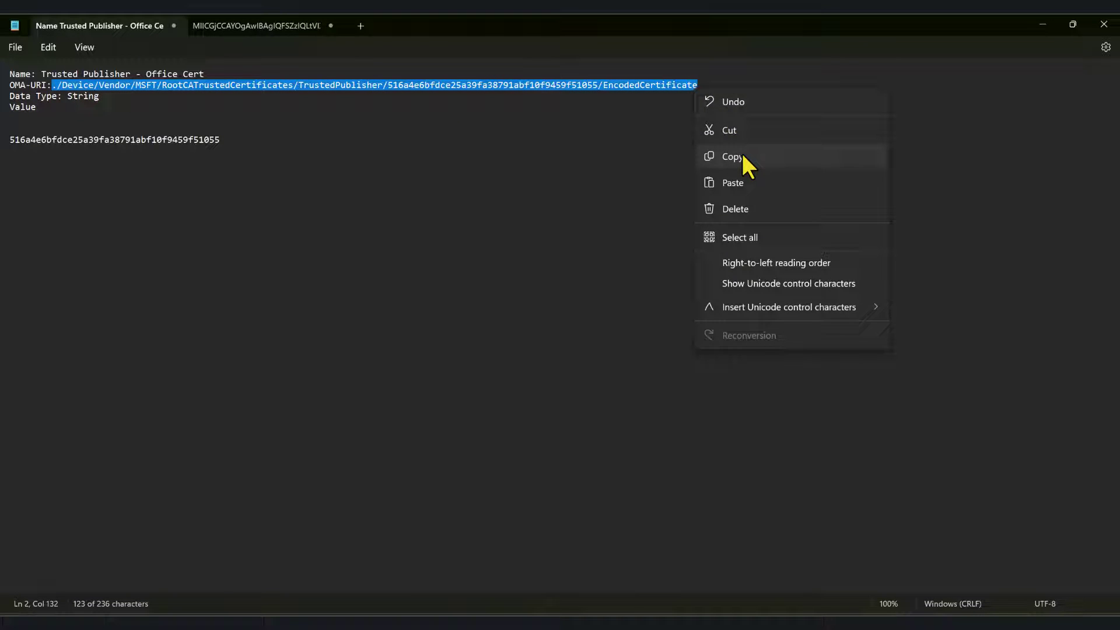
left_click(743, 154)
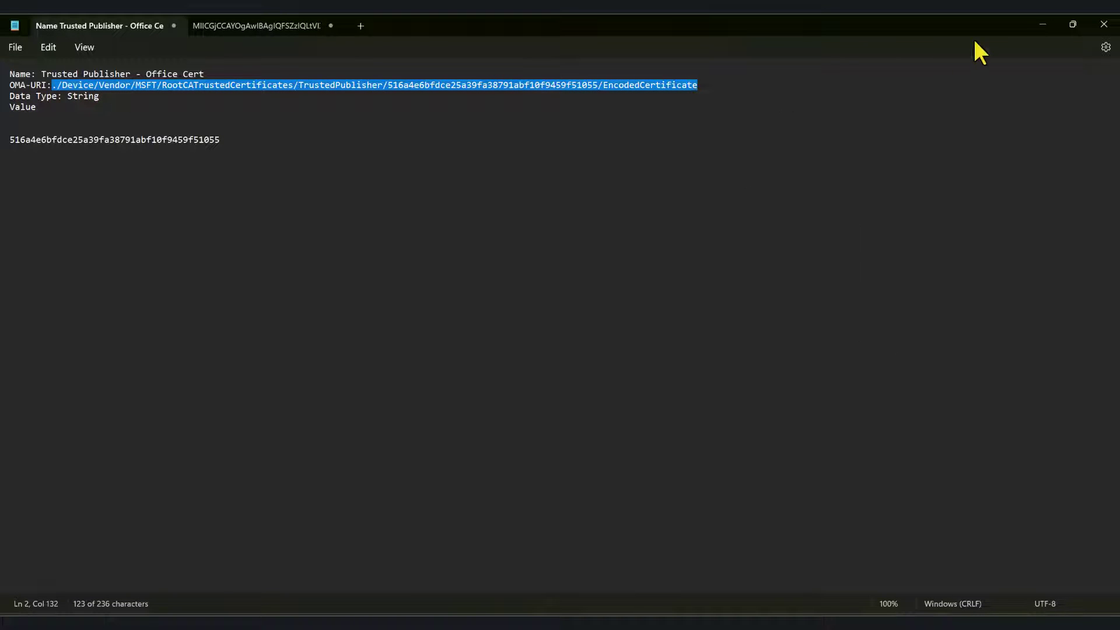
left_click(1043, 23)
Step: Paste the OMA-URI path into the row and set its data type to String
left_click(958, 236)
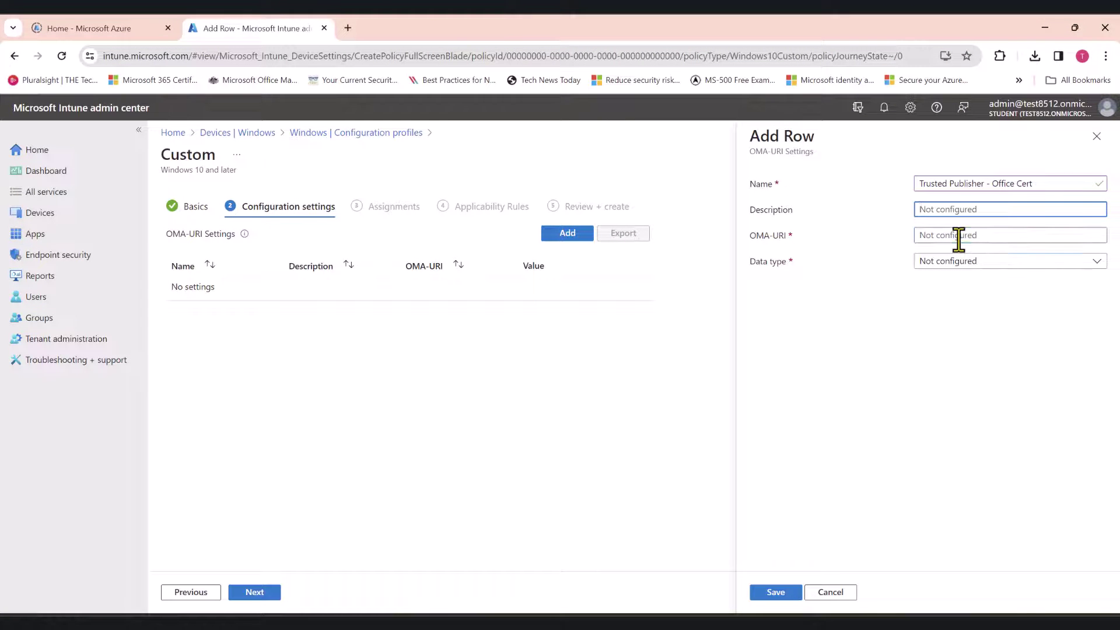
right_click(959, 237)
left_click(823, 386)
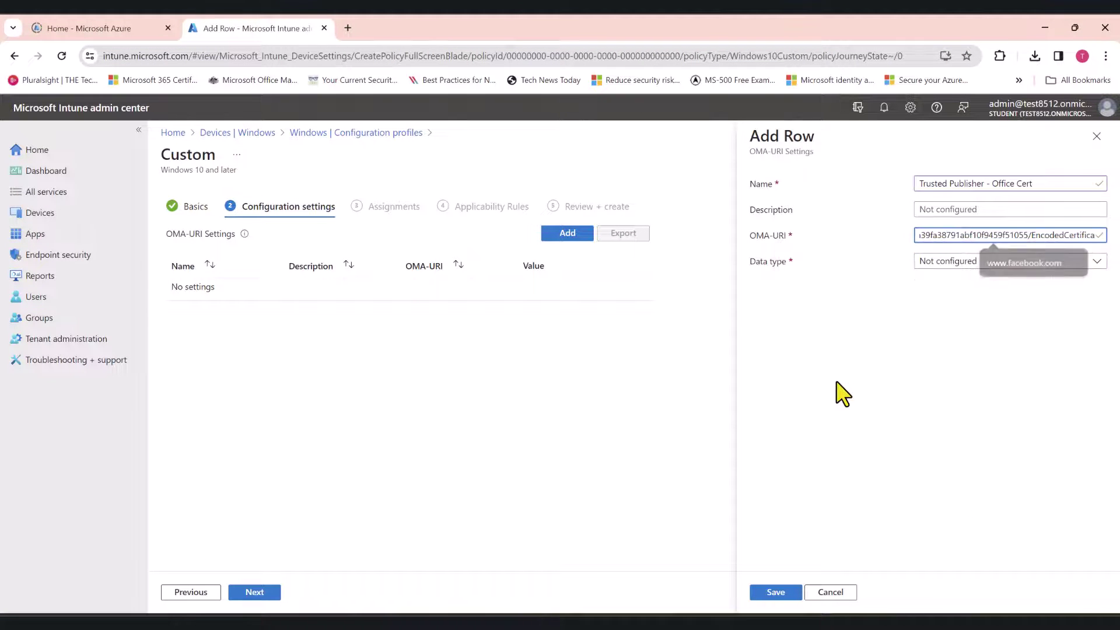
left_click(949, 265)
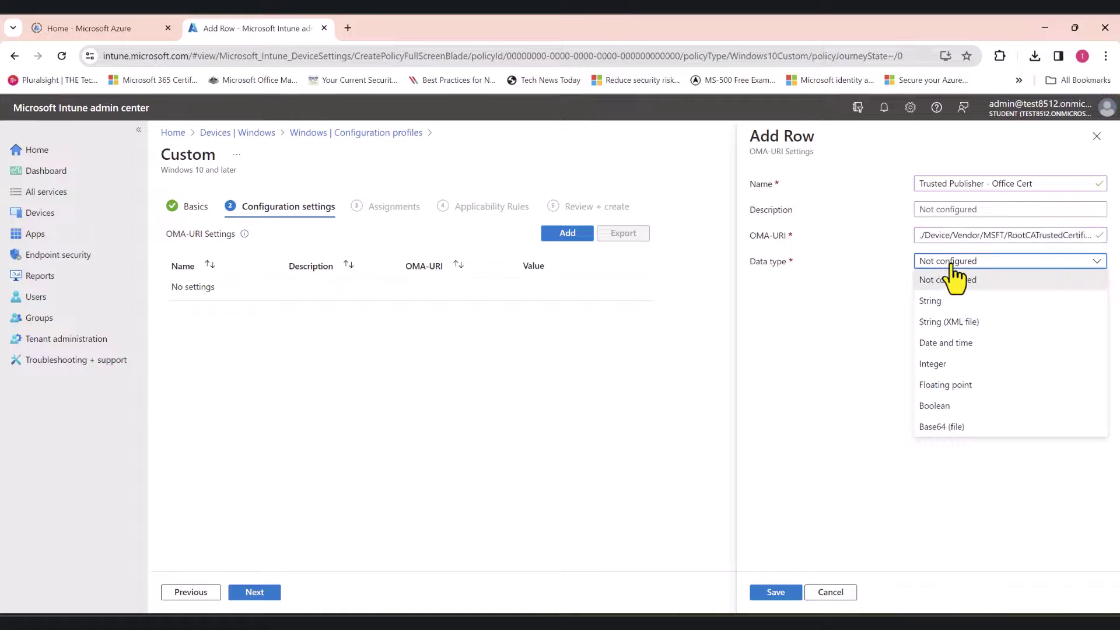
left_click(944, 300)
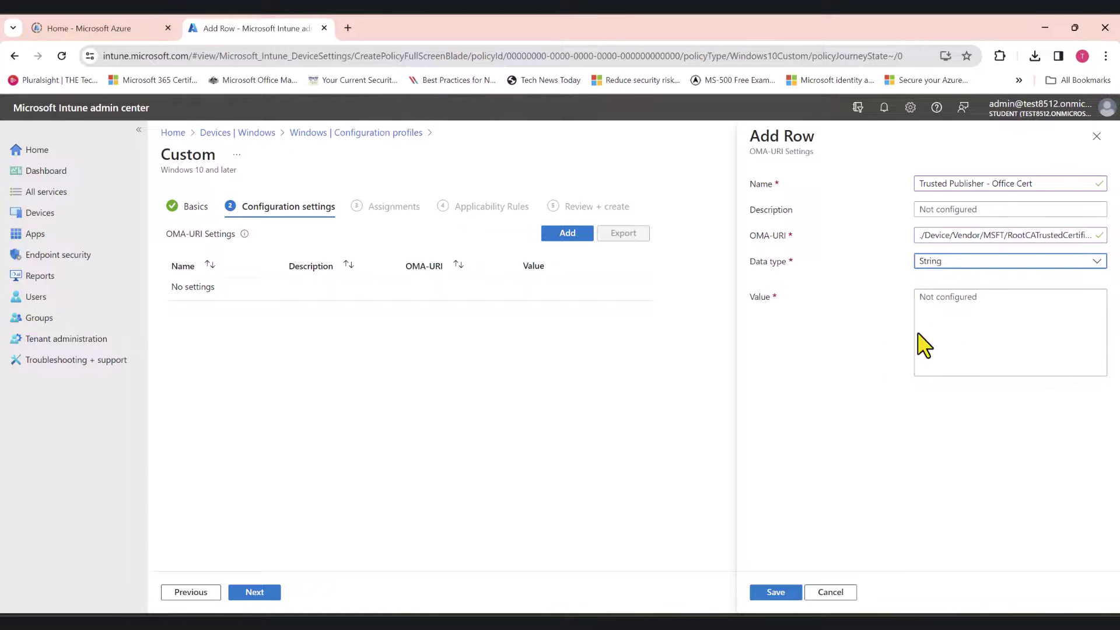
left_click(944, 313)
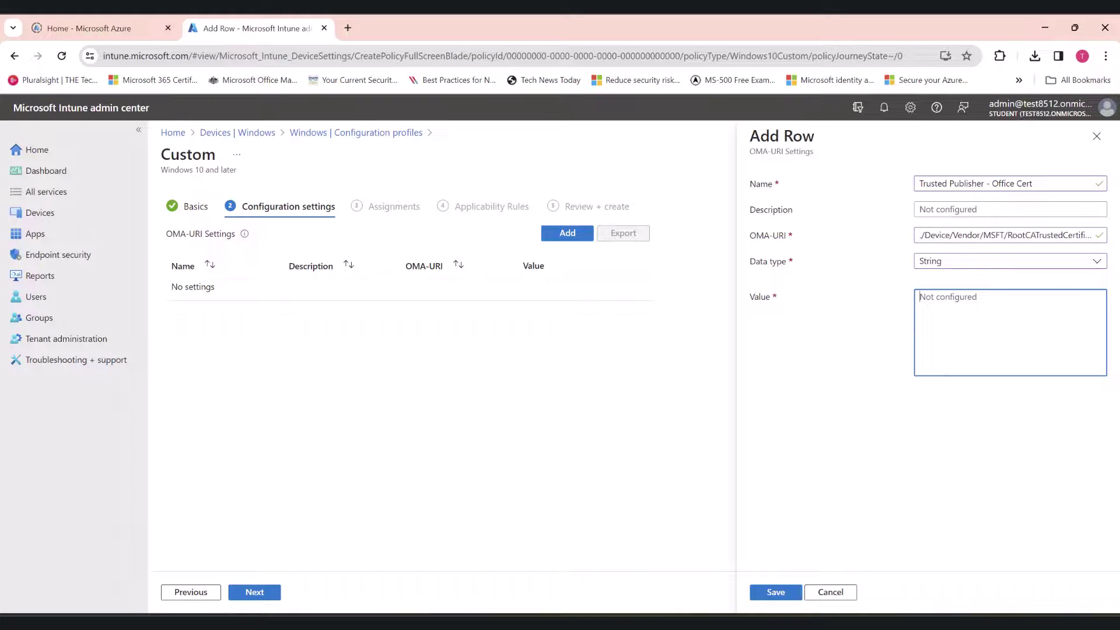
Step: Copy the entire Base64 certificate text from Notepad into the Value box
mouse_move(677, 622)
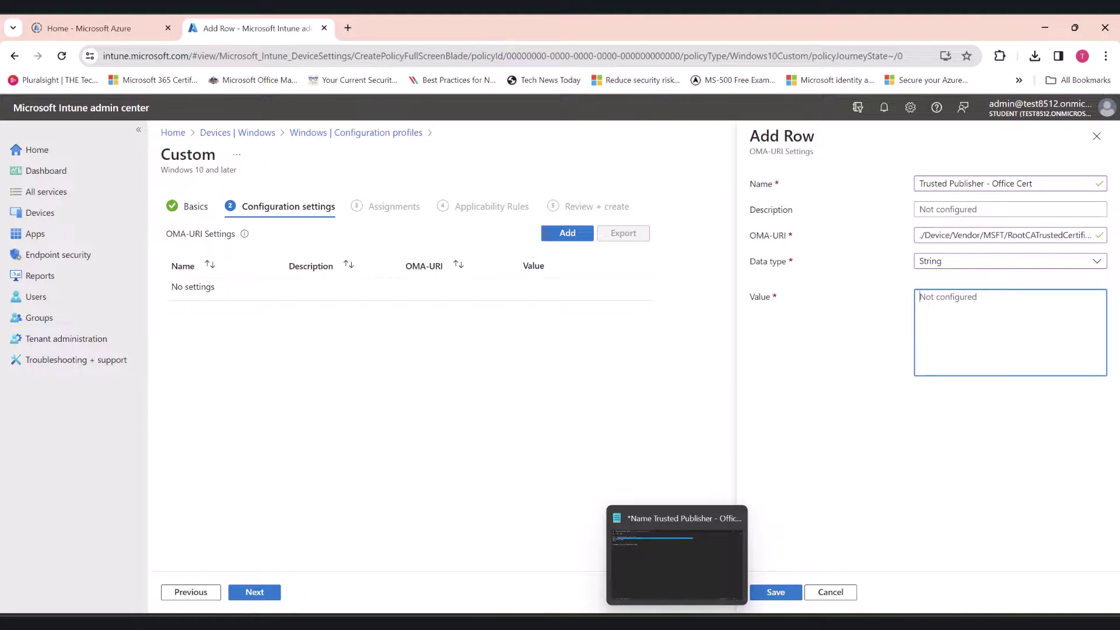
left_click(675, 585)
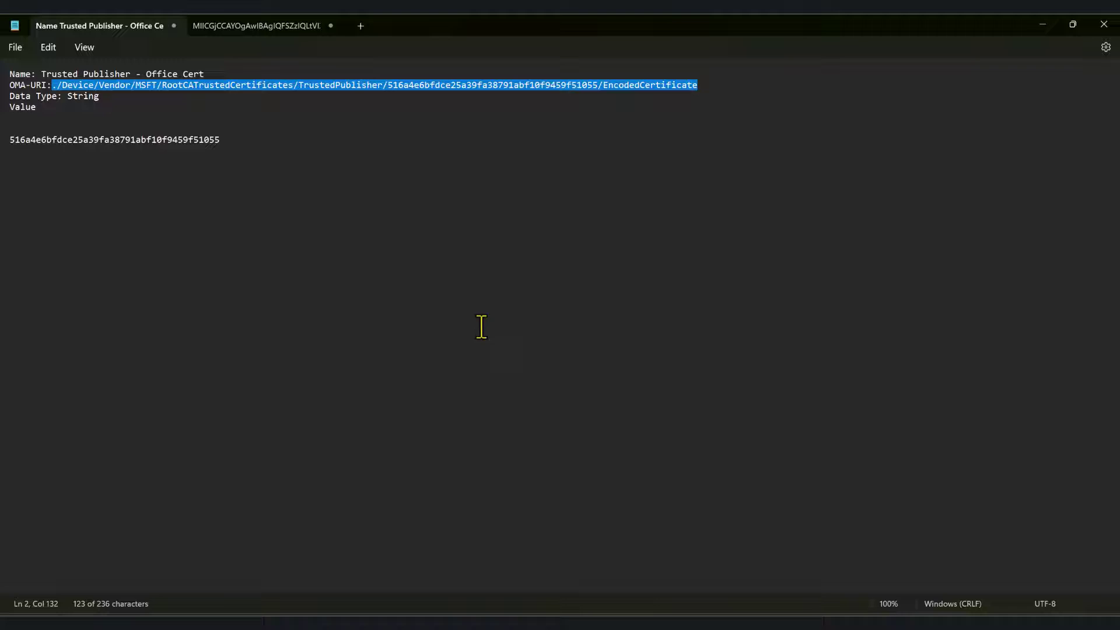
left_click(263, 28)
left_click_drag(497, 115, 17, 74)
left_click(12, 74)
key("shift+End")
left_click(11, 73)
left_click(10, 73)
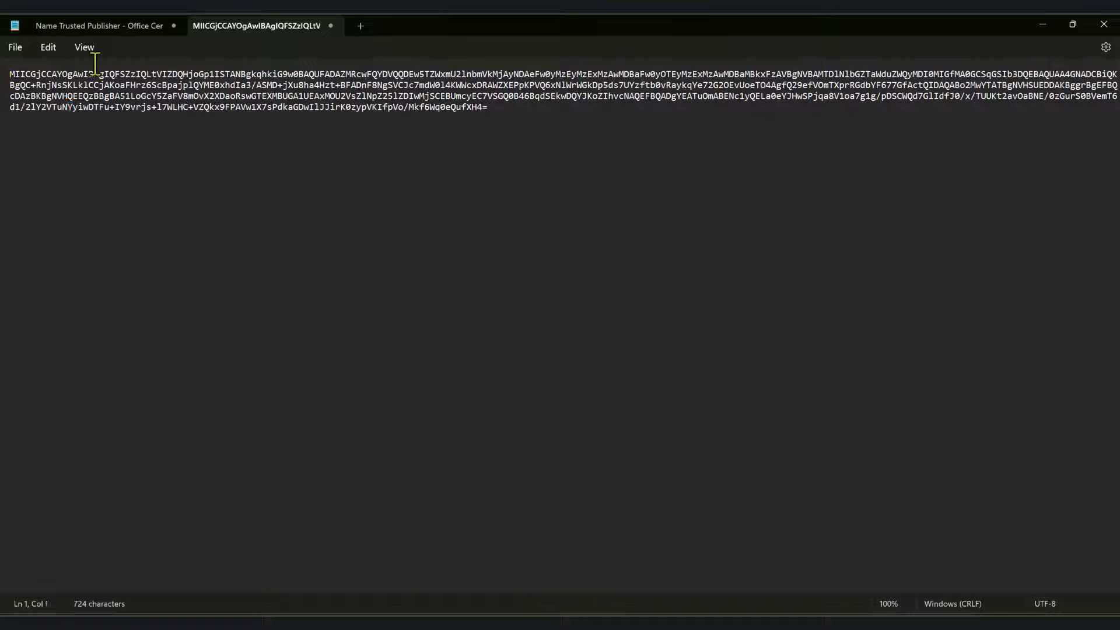
key("ctrl+a")
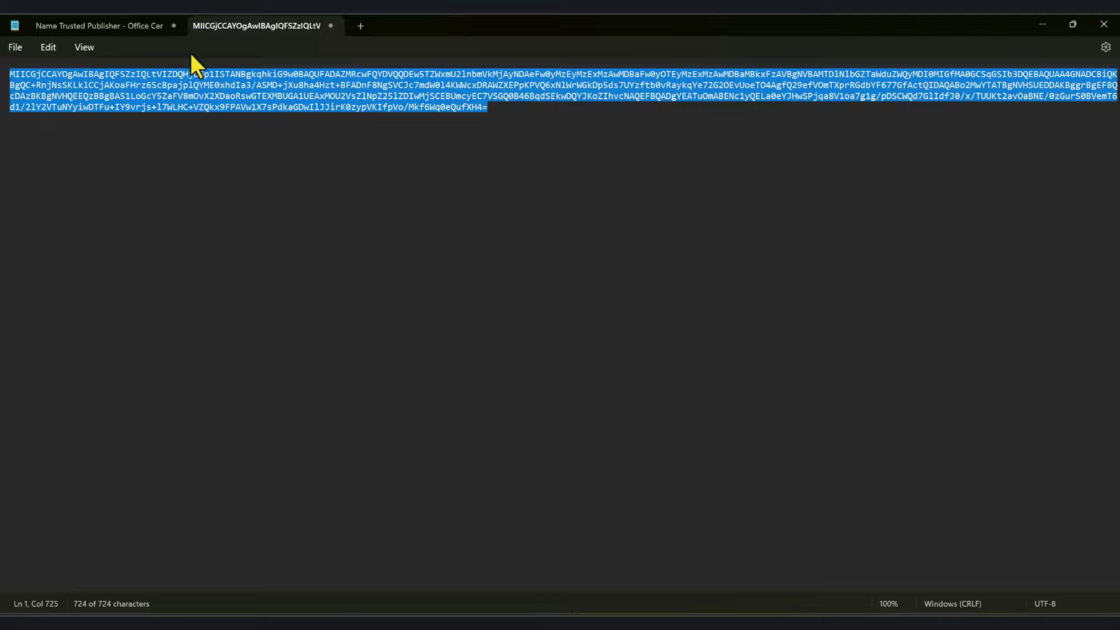
left_click(1042, 24)
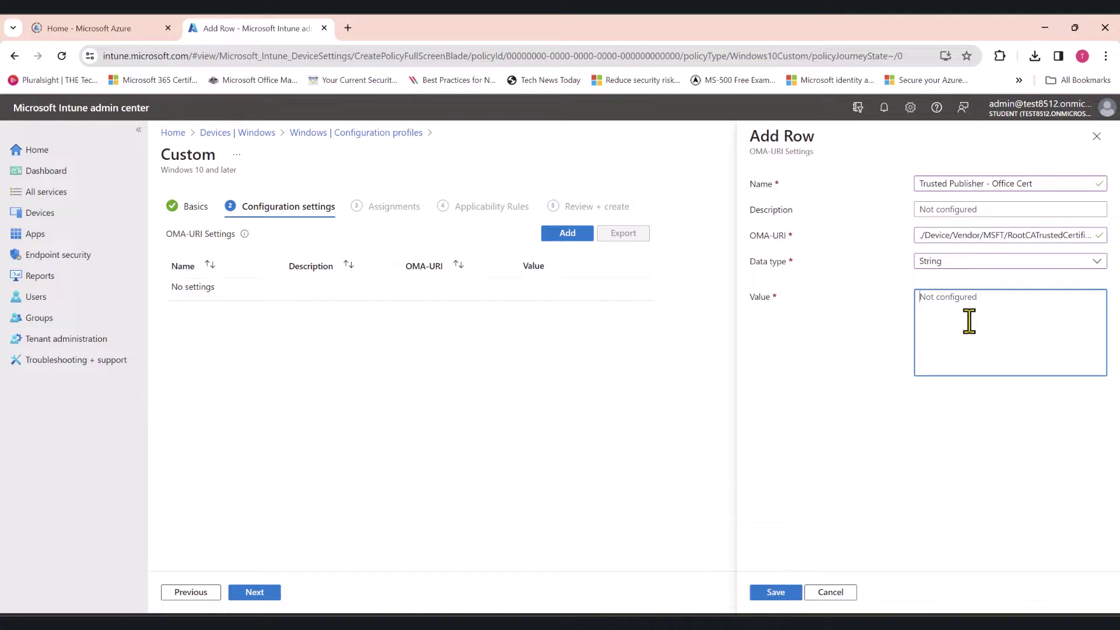
key("ctrl+v")
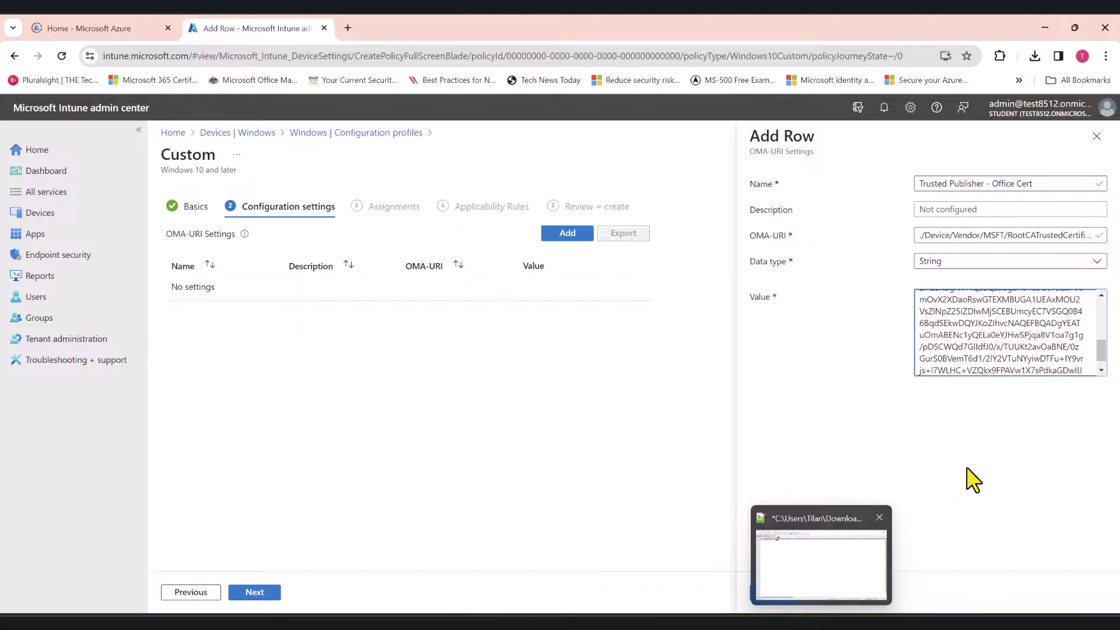
Step: Save the OMA-URI row, assign the profile to All devices, and create it
left_click(771, 595)
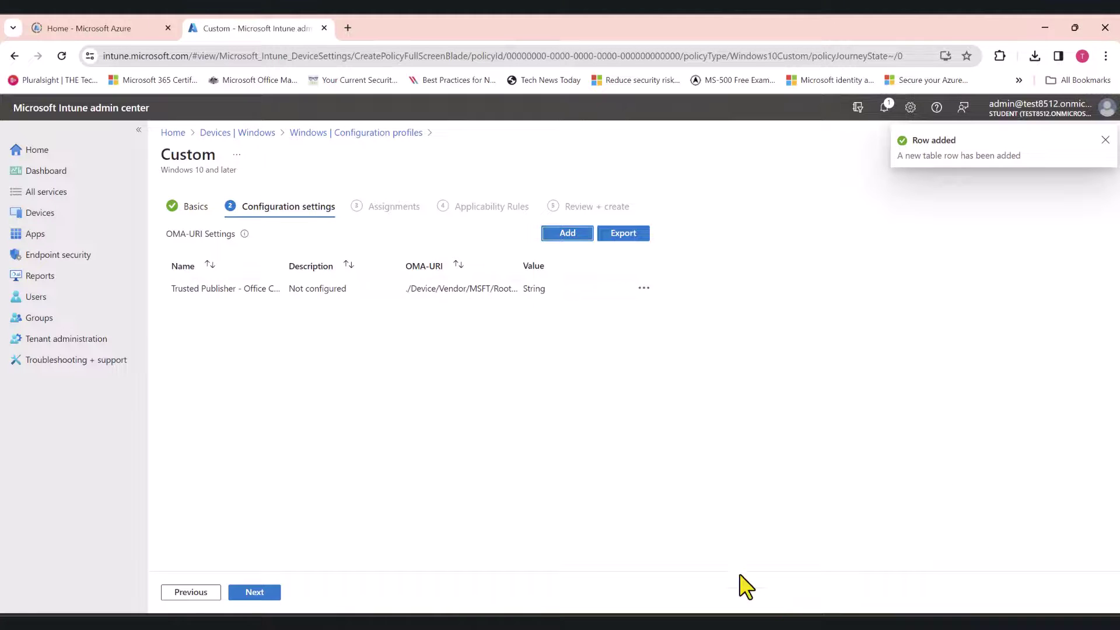
left_click(266, 593)
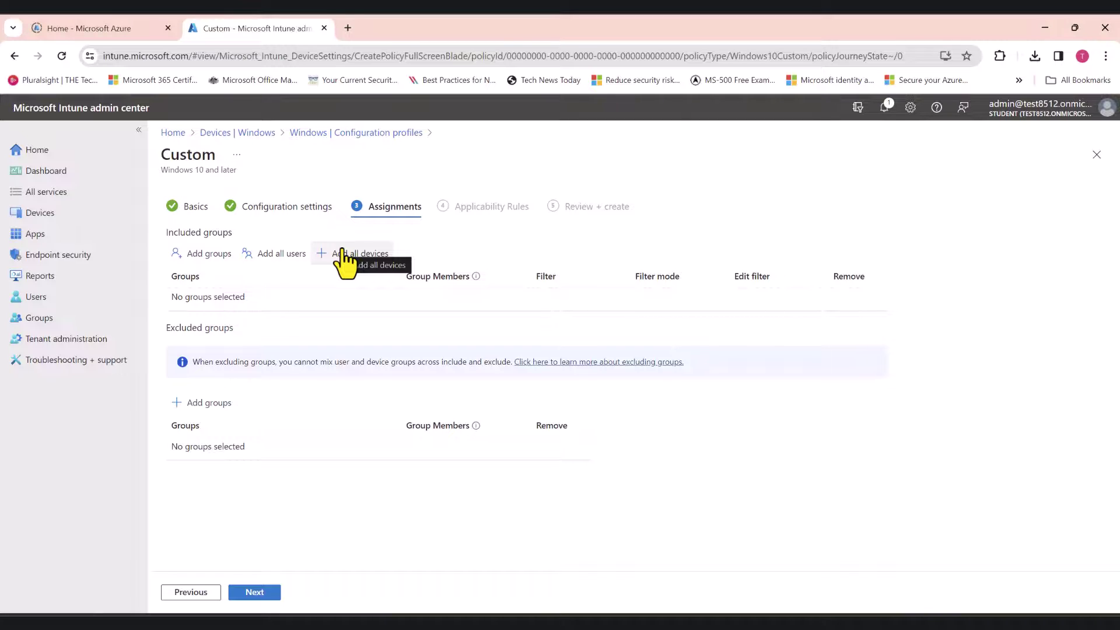
left_click(363, 255)
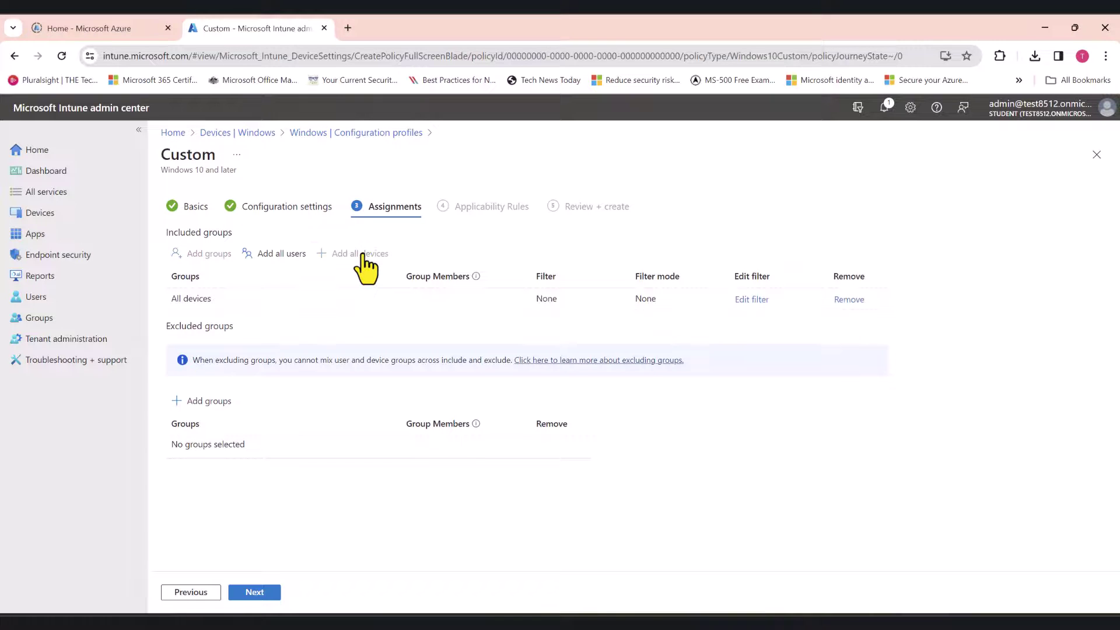
left_click(255, 592)
left_click(255, 592)
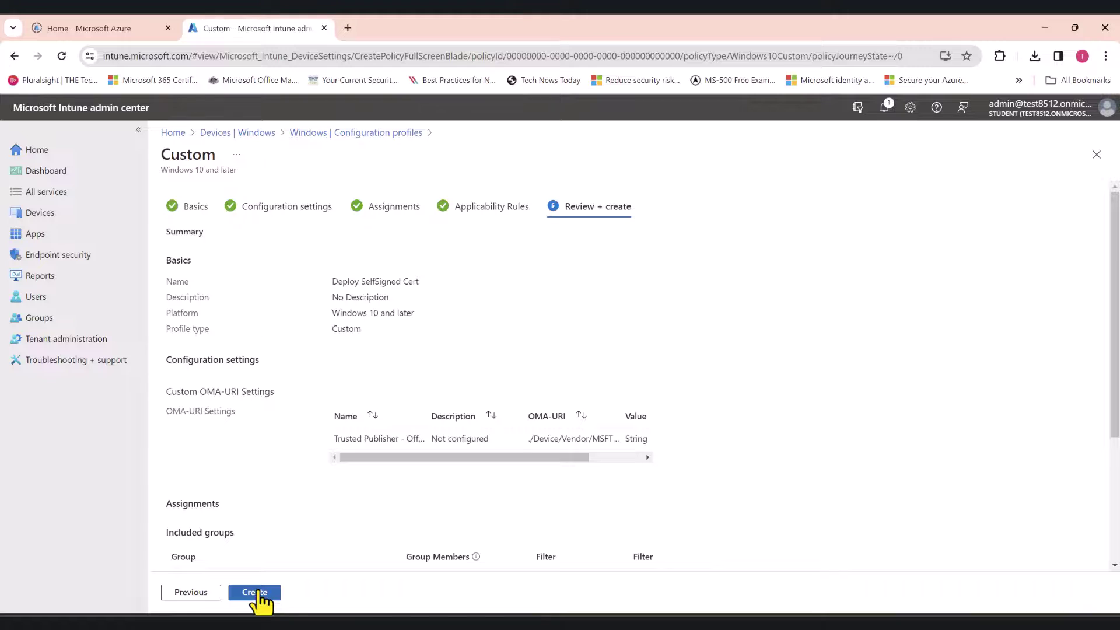
left_click(254, 592)
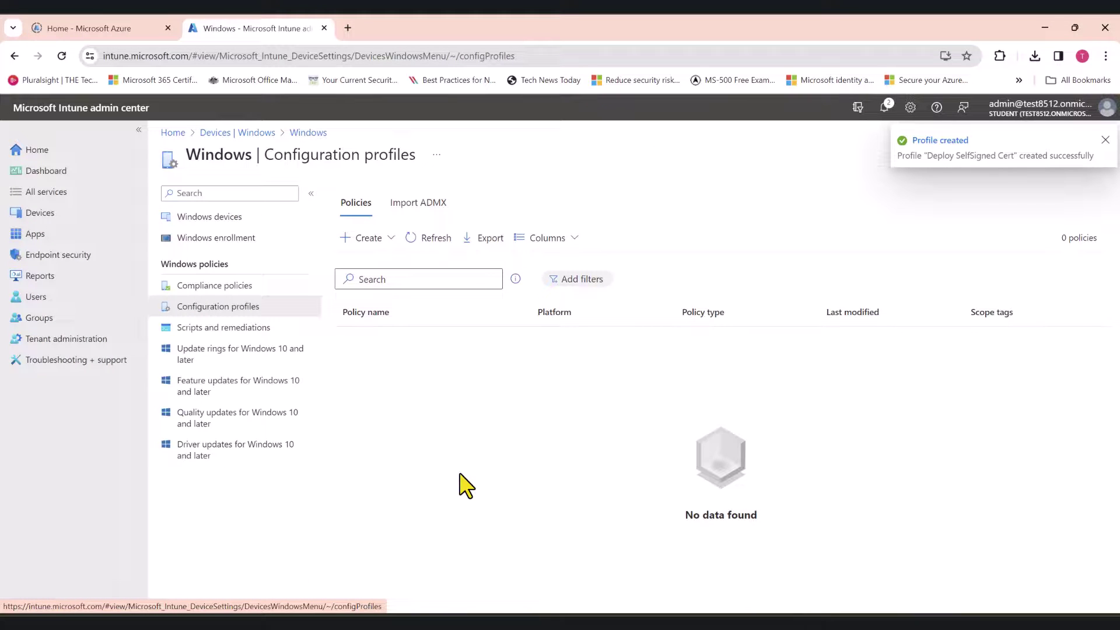
Step: Refresh to list Deploy SelfSigned Cert, view Windows devices, then bring up the Win11Test1 VM
left_click(435, 239)
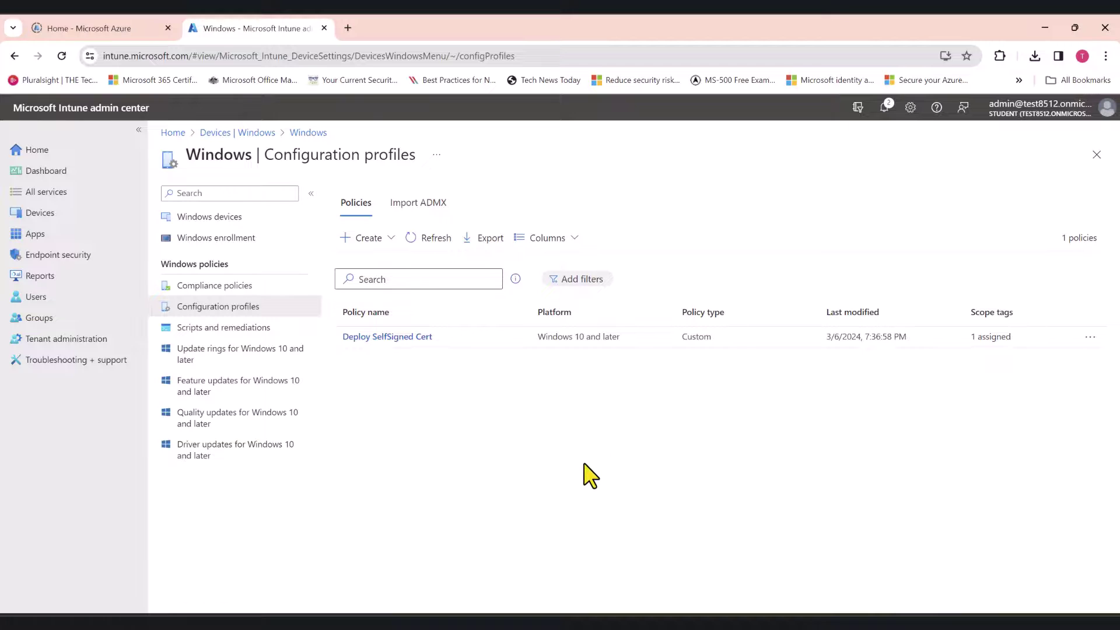
left_click(35, 213)
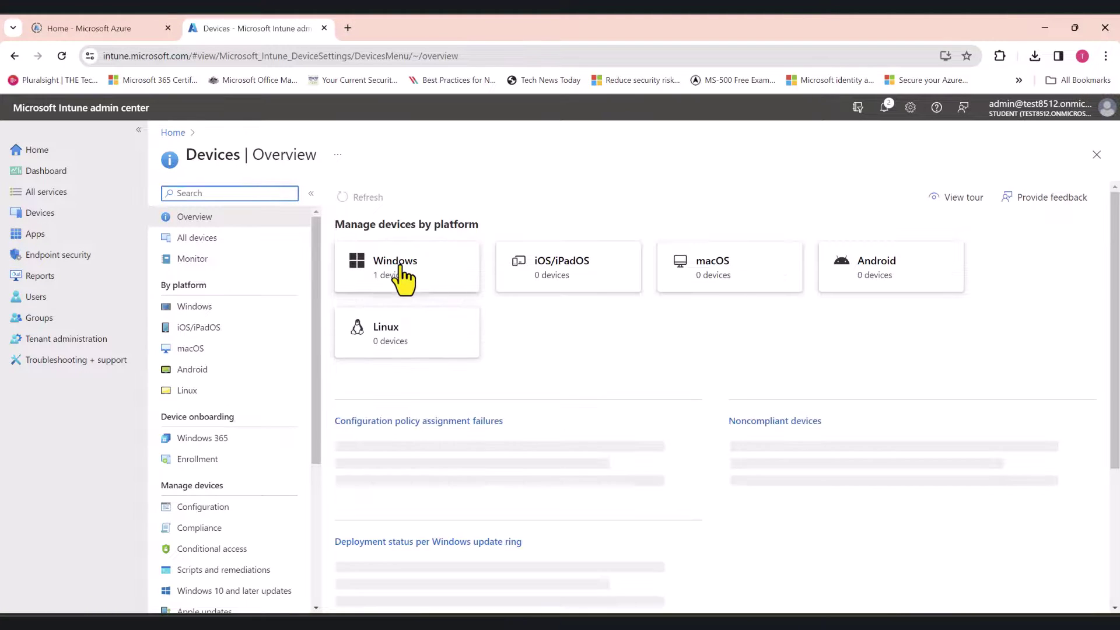
left_click(398, 276)
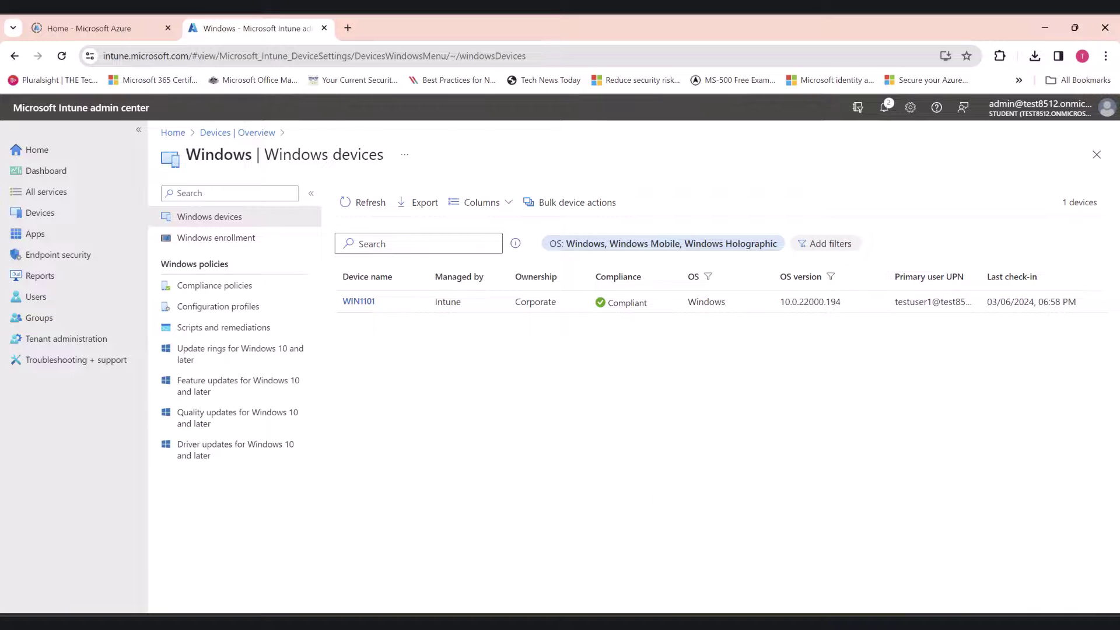
left_click(644, 621)
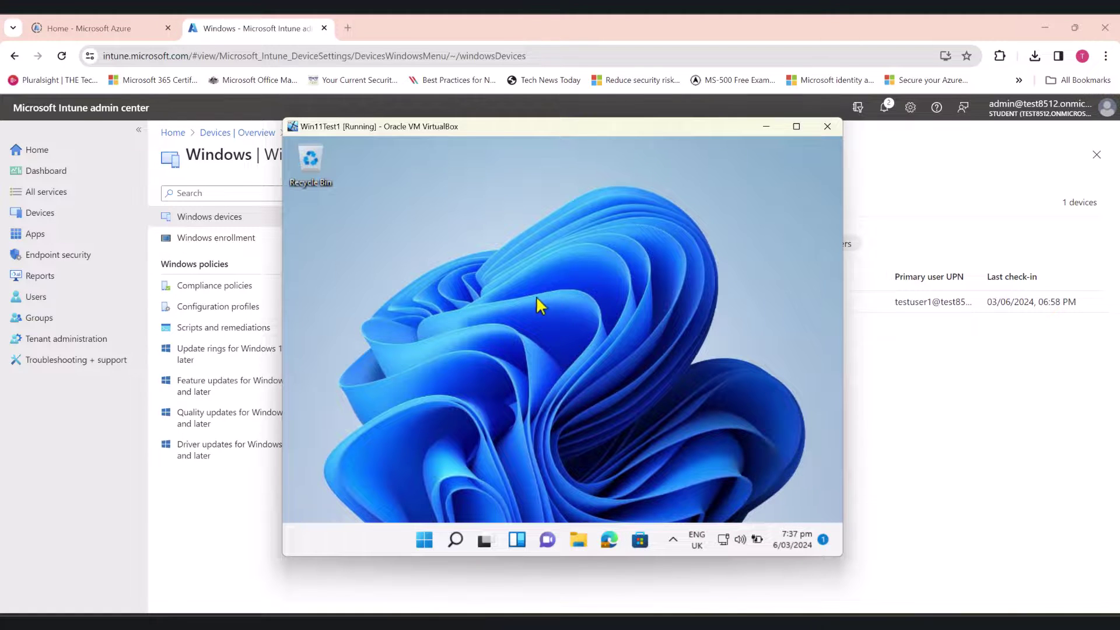
left_click_drag(502, 130, 573, 128)
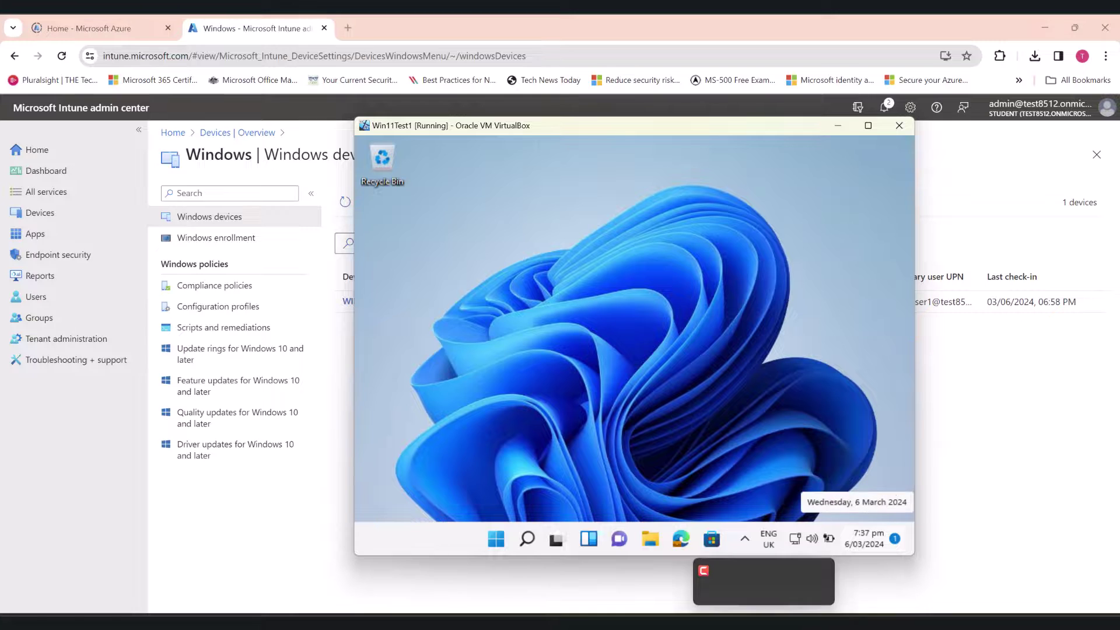
left_click(299, 206)
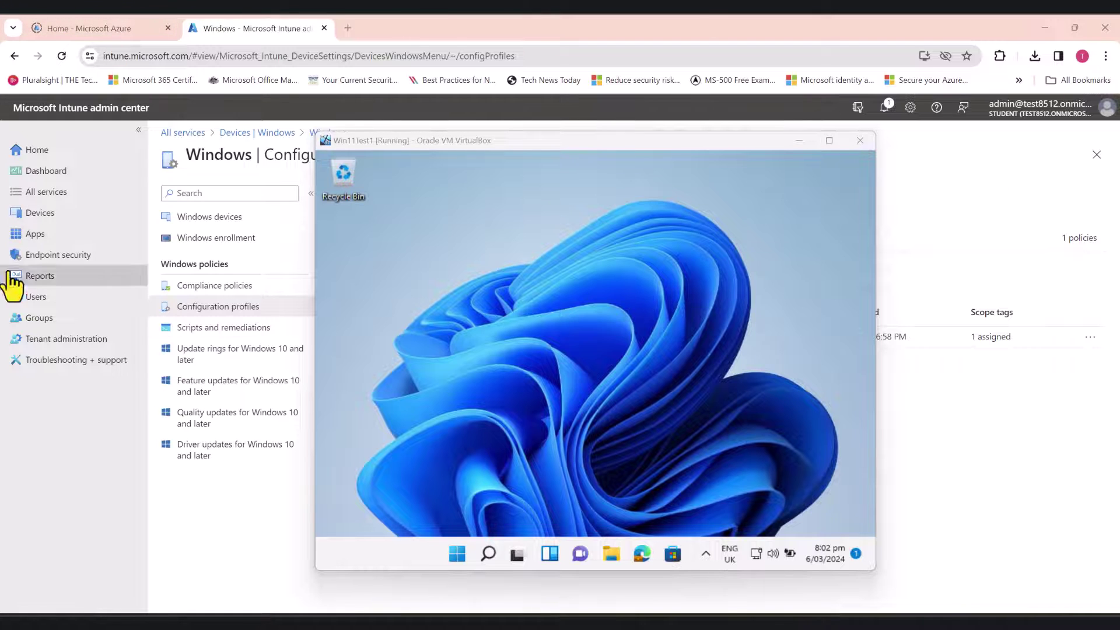
left_click(585, 336)
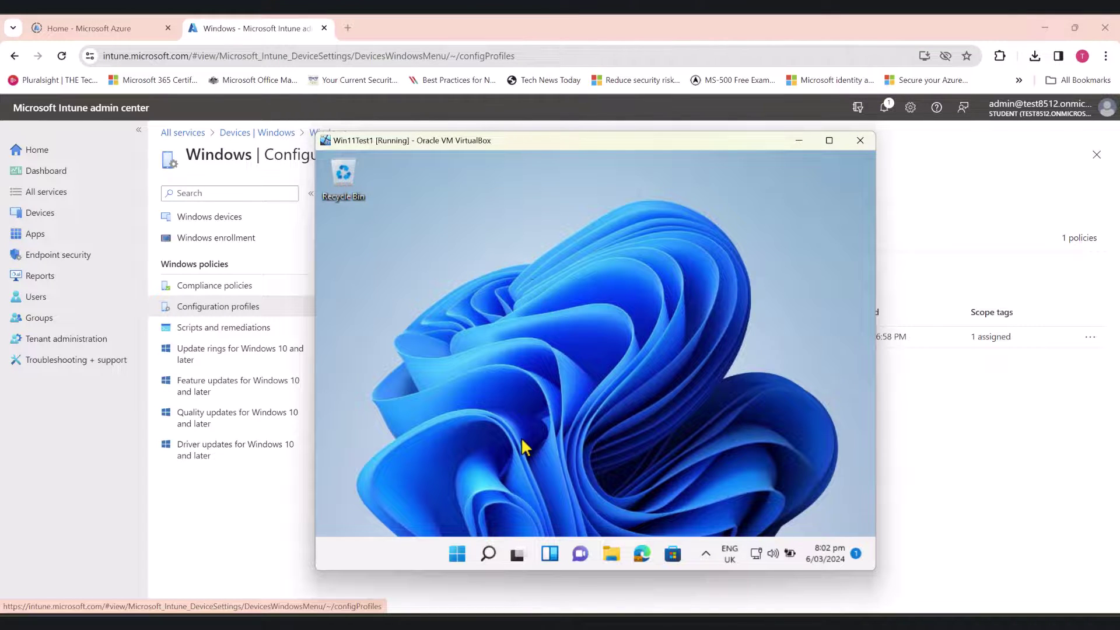
Step: Run certlm.msc as admin in the VM and show Trusted Publishers certificates with SelfSigned2024
left_click(489, 553)
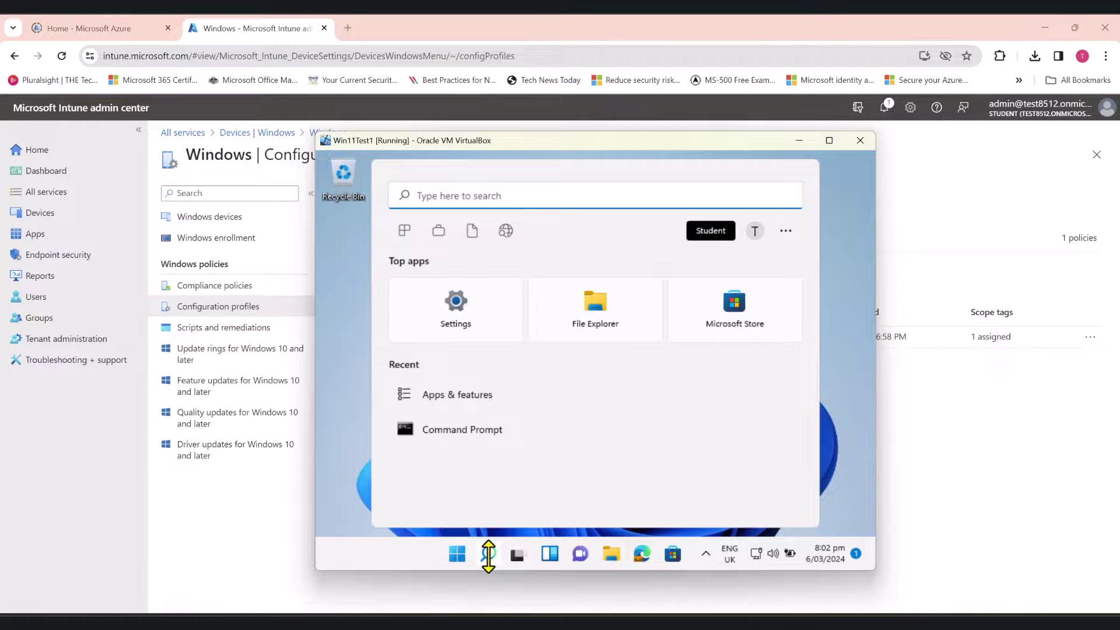
type("cert")
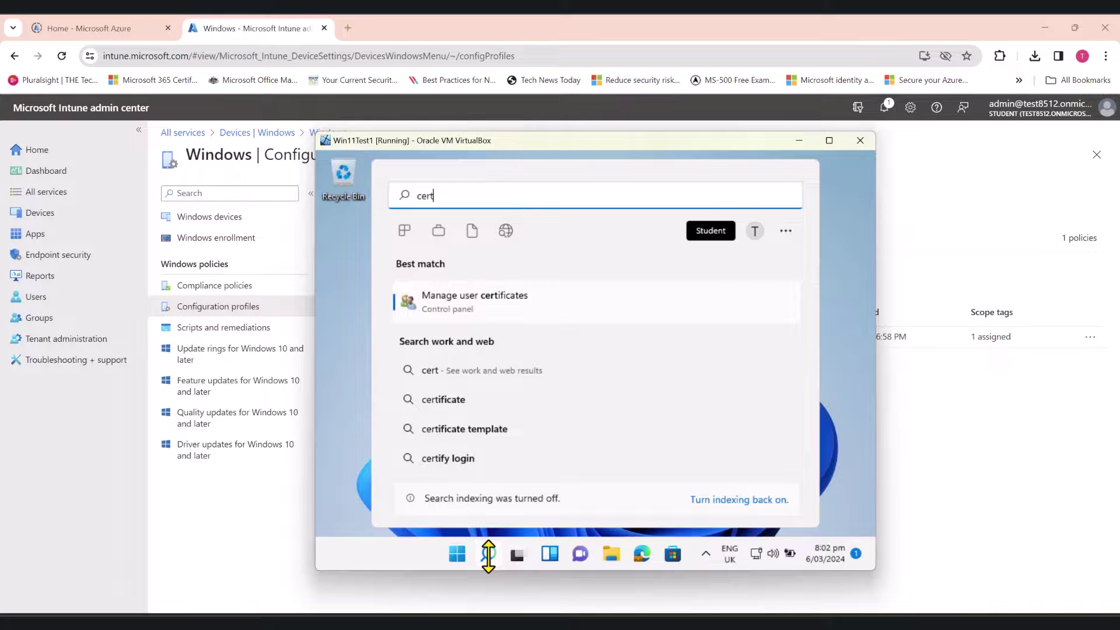
type("lm.")
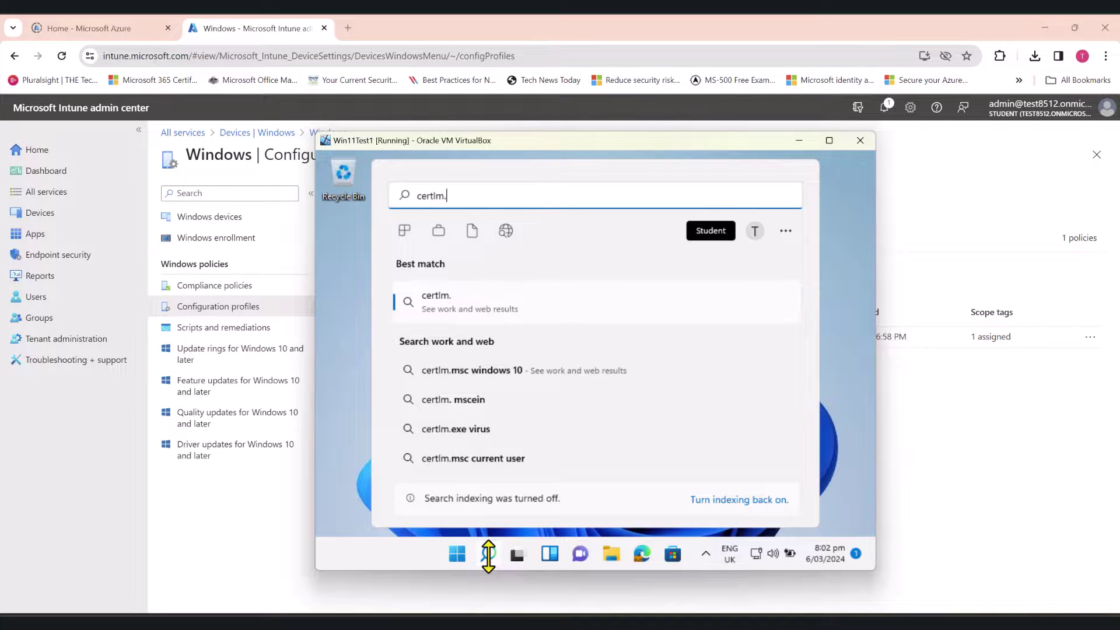
type("msc")
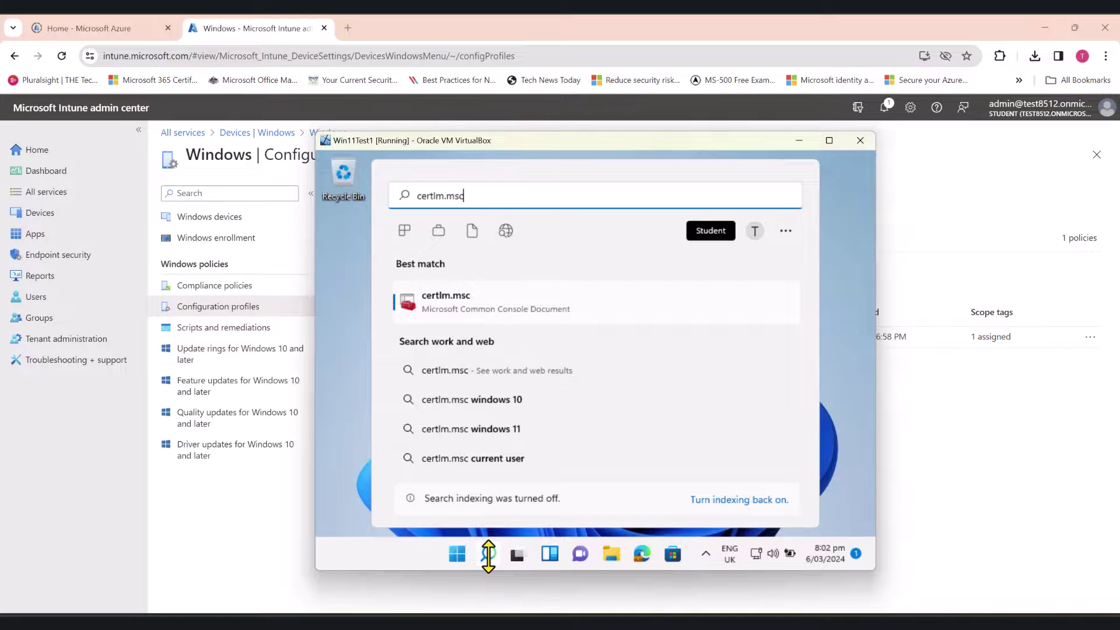
key("Return")
left_click(518, 462)
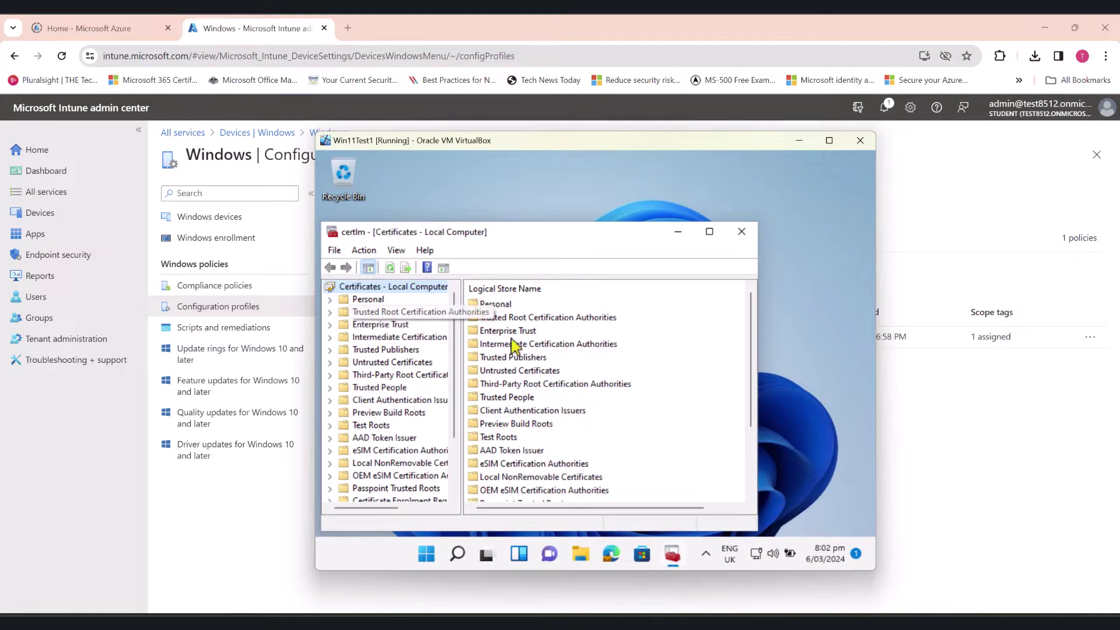
left_click(709, 231)
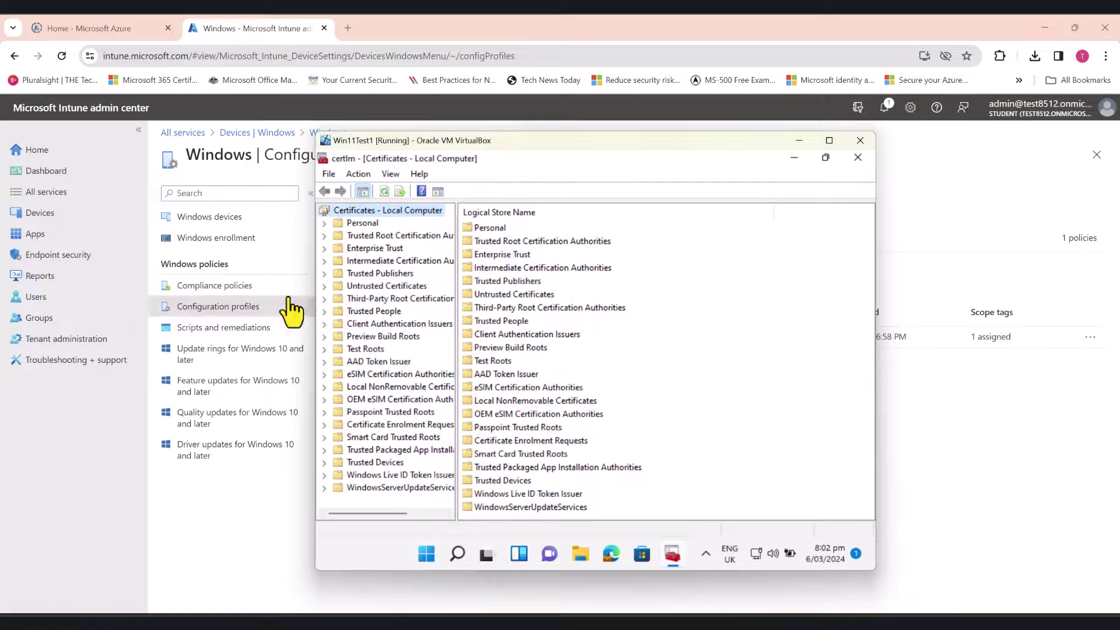
left_click(325, 274)
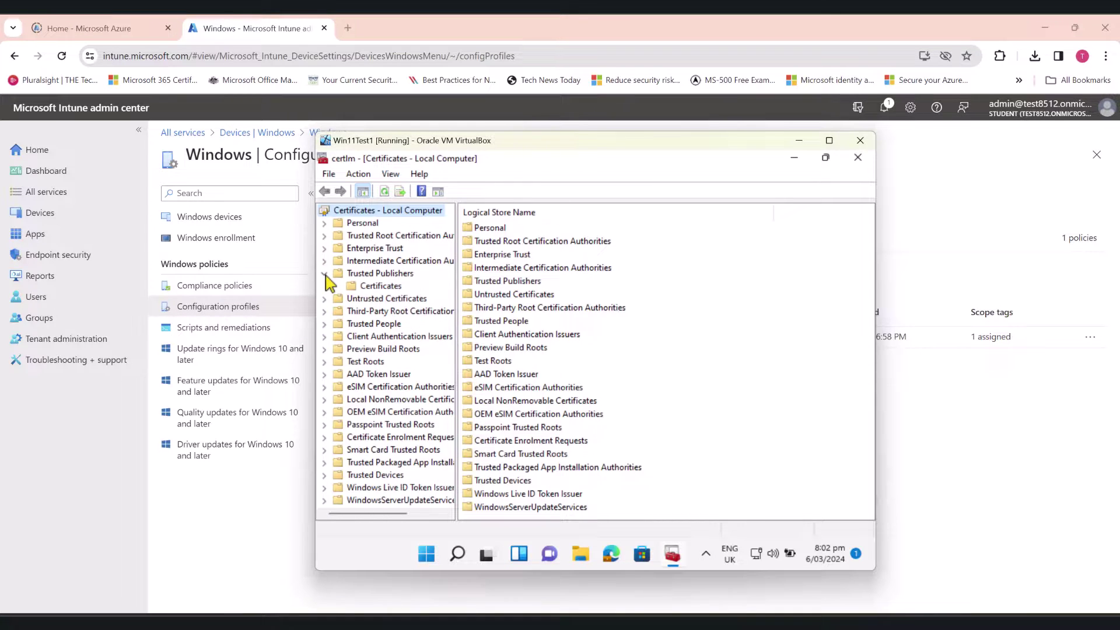
left_click(379, 286)
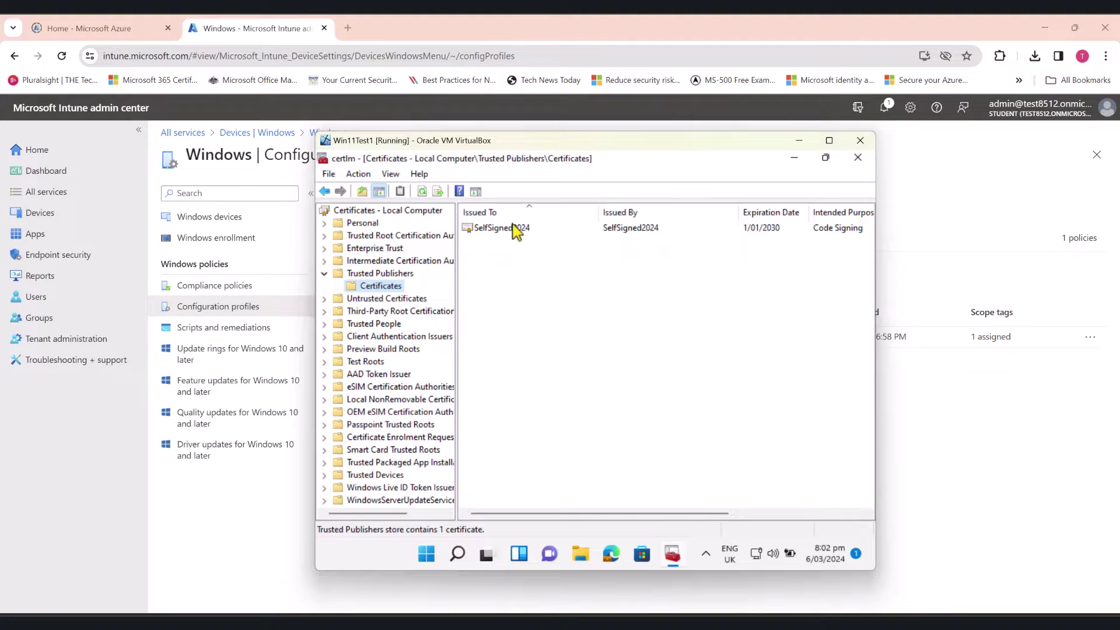